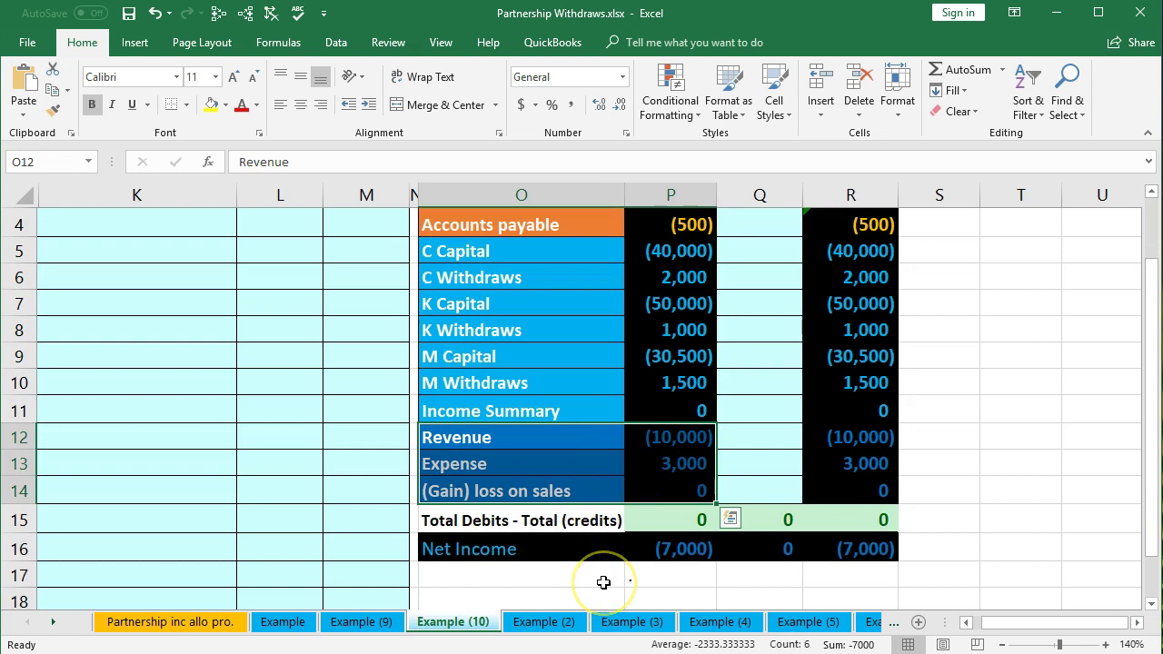
left_click(663, 553)
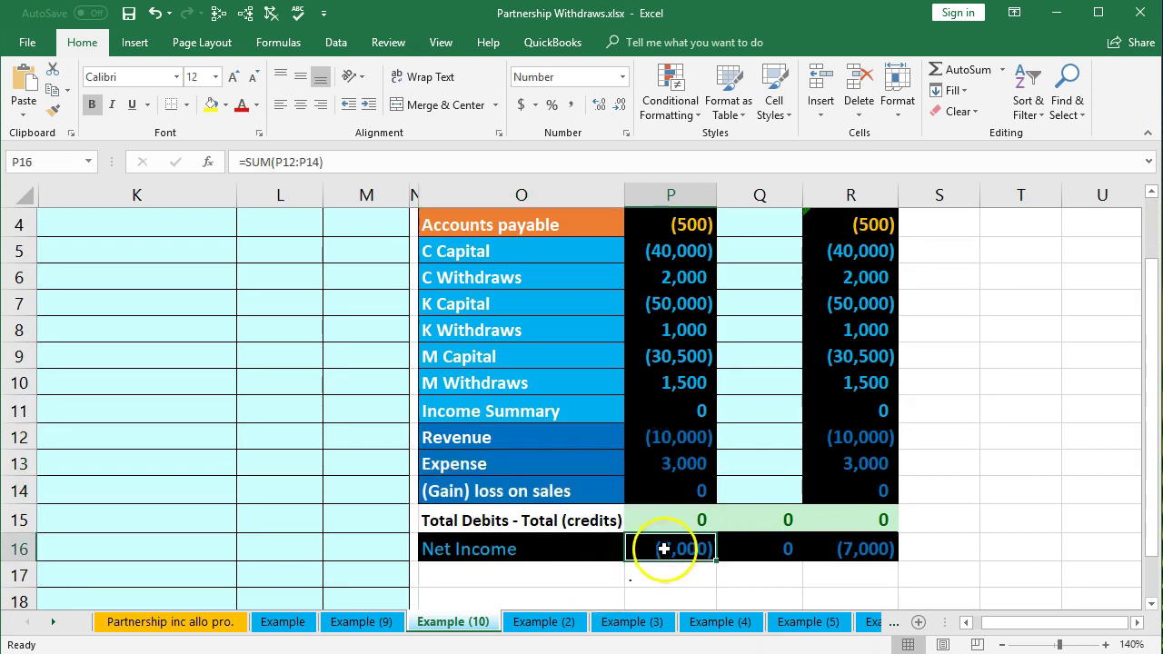
double_click(663, 552)
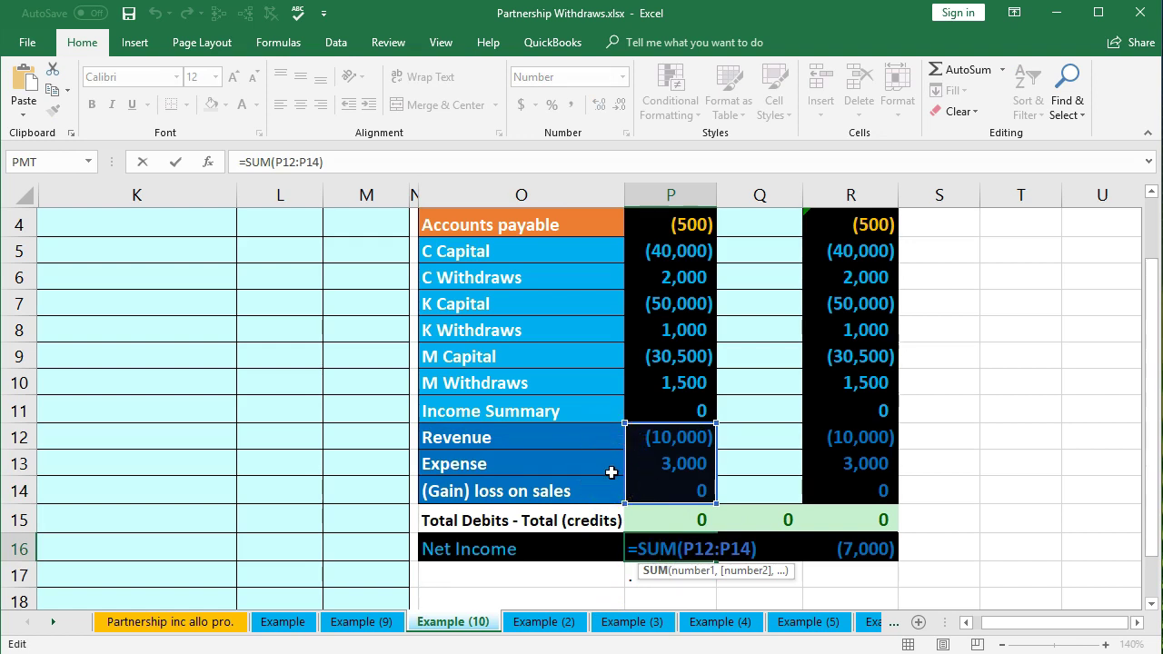
key("Return")
scroll(611, 471, "up", 1)
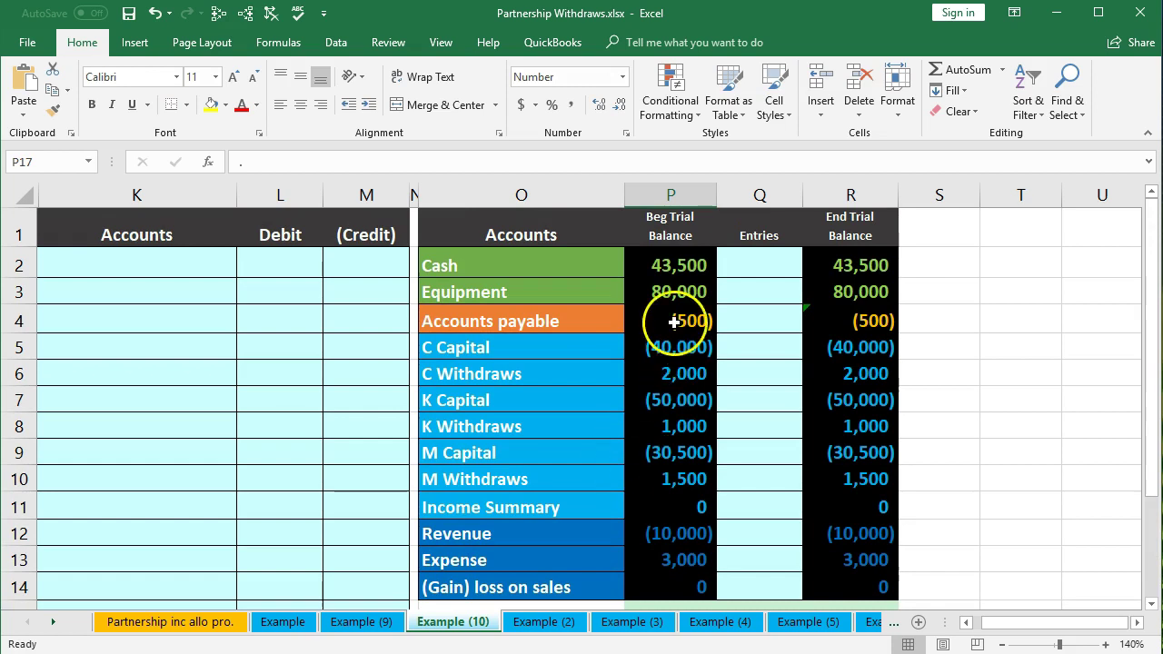
left_click(663, 265)
left_click(648, 350)
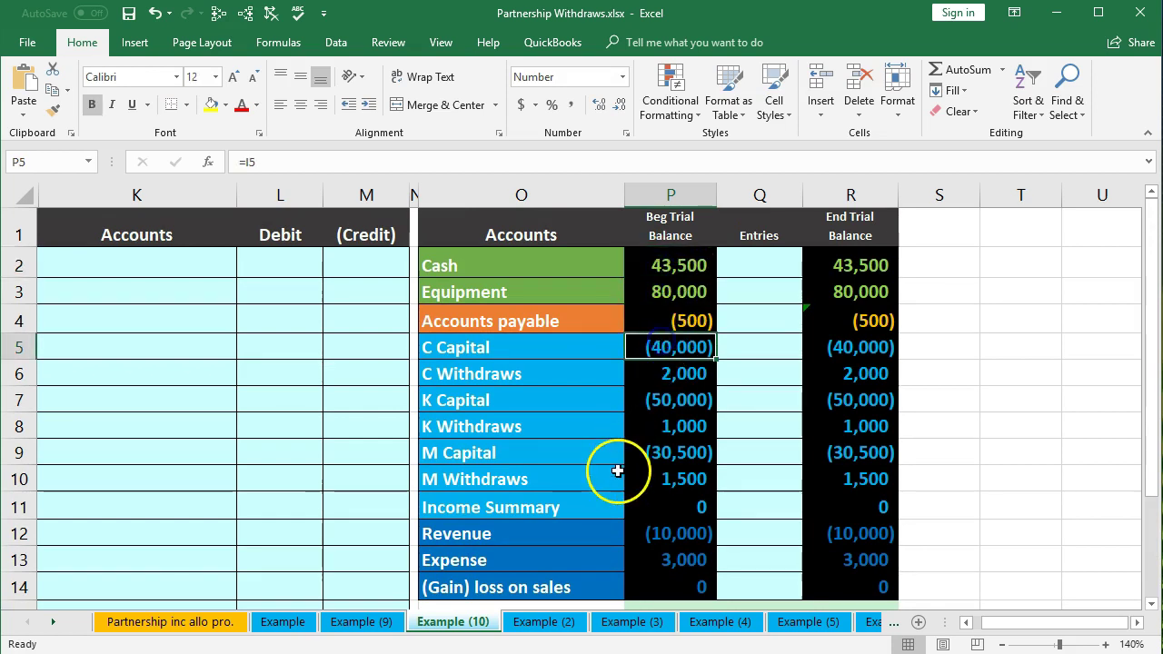
scroll(613, 470, "down", 1)
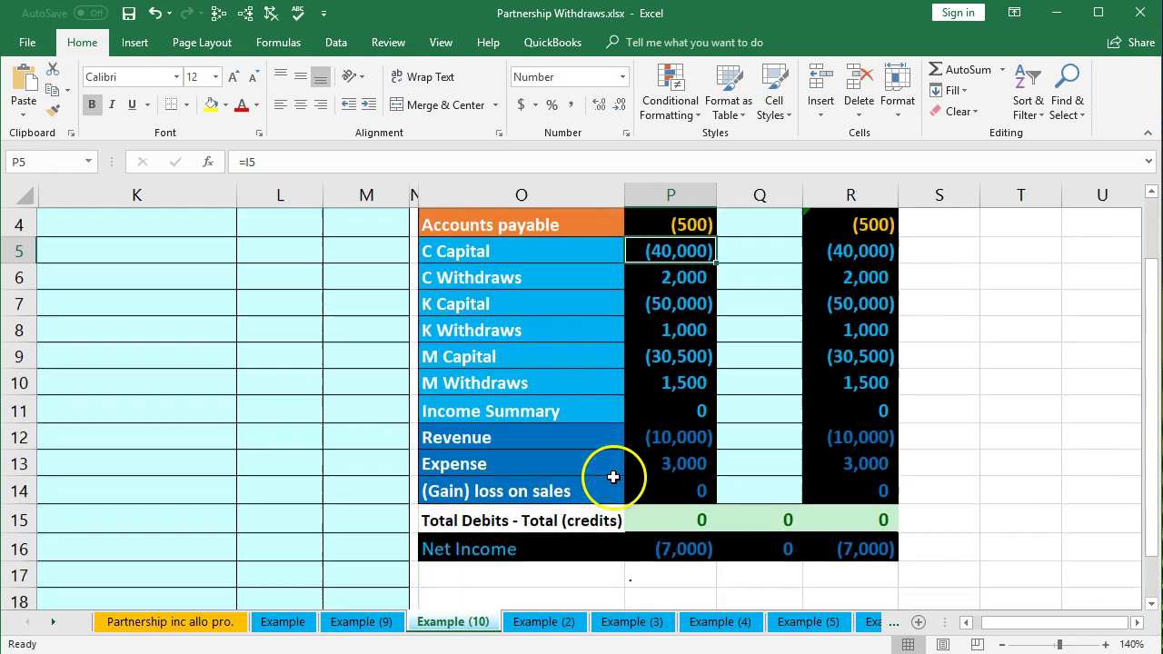
double_click(642, 518)
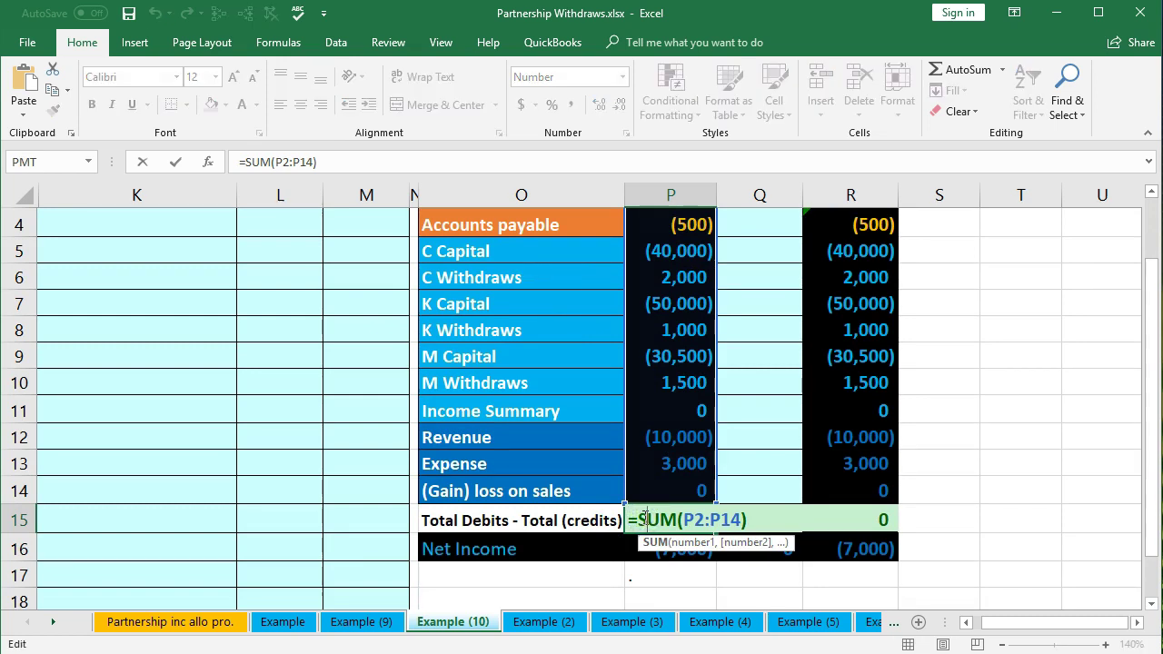
key("Return")
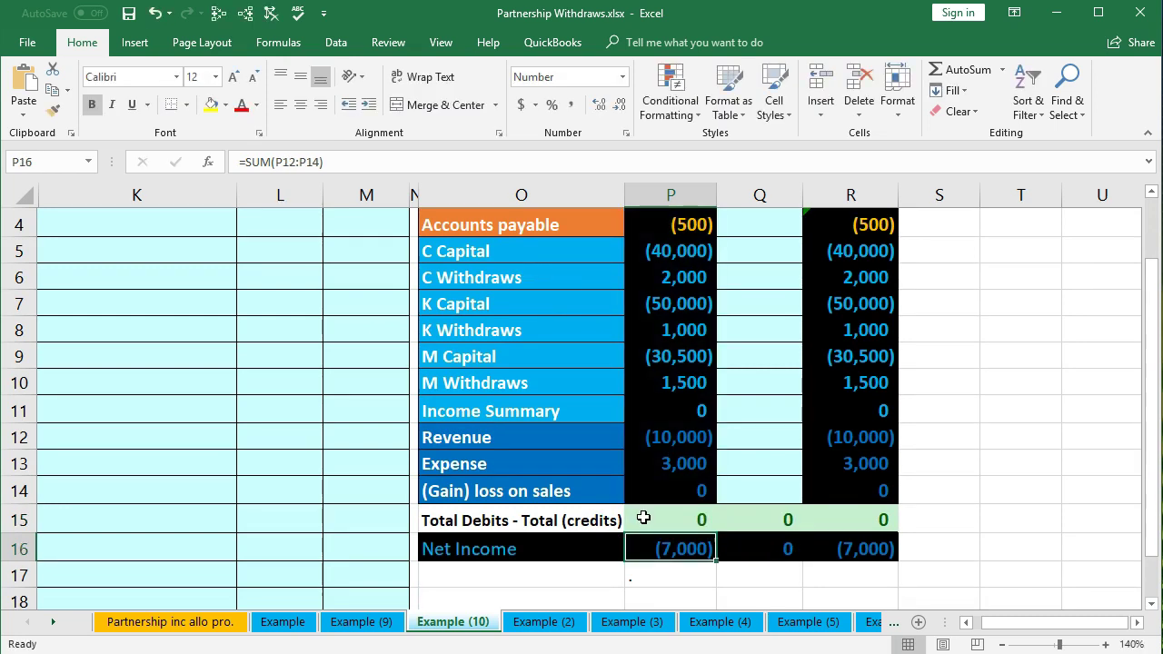
left_click(492, 471)
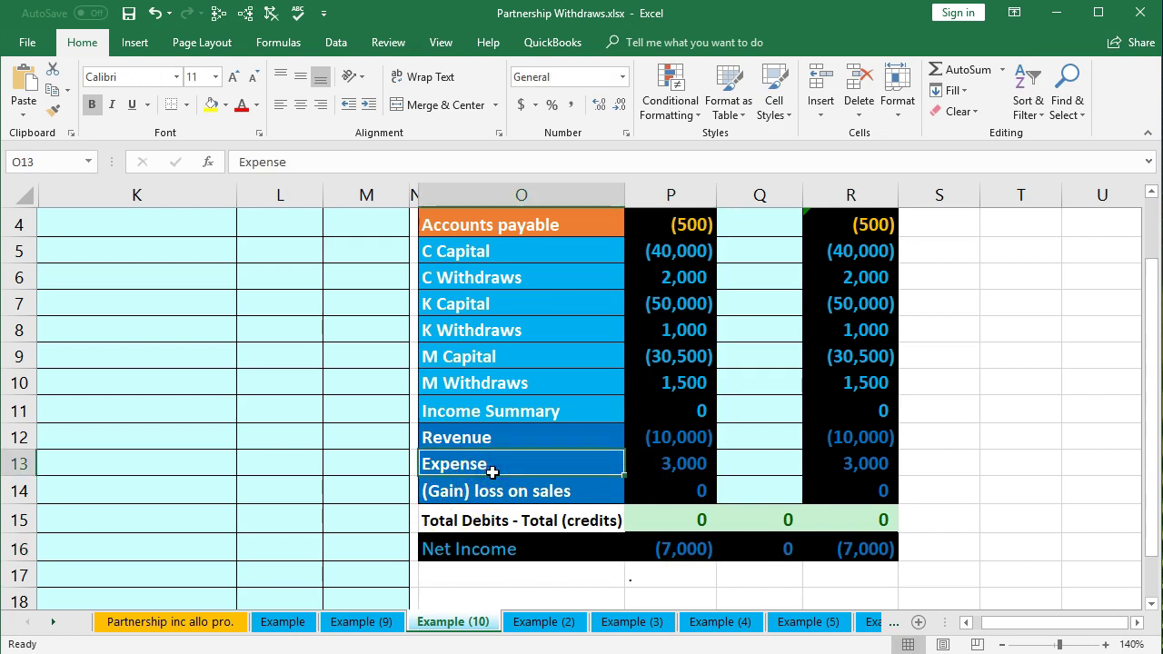
left_click(507, 454)
left_click(527, 438)
left_click_drag(527, 438, 648, 439)
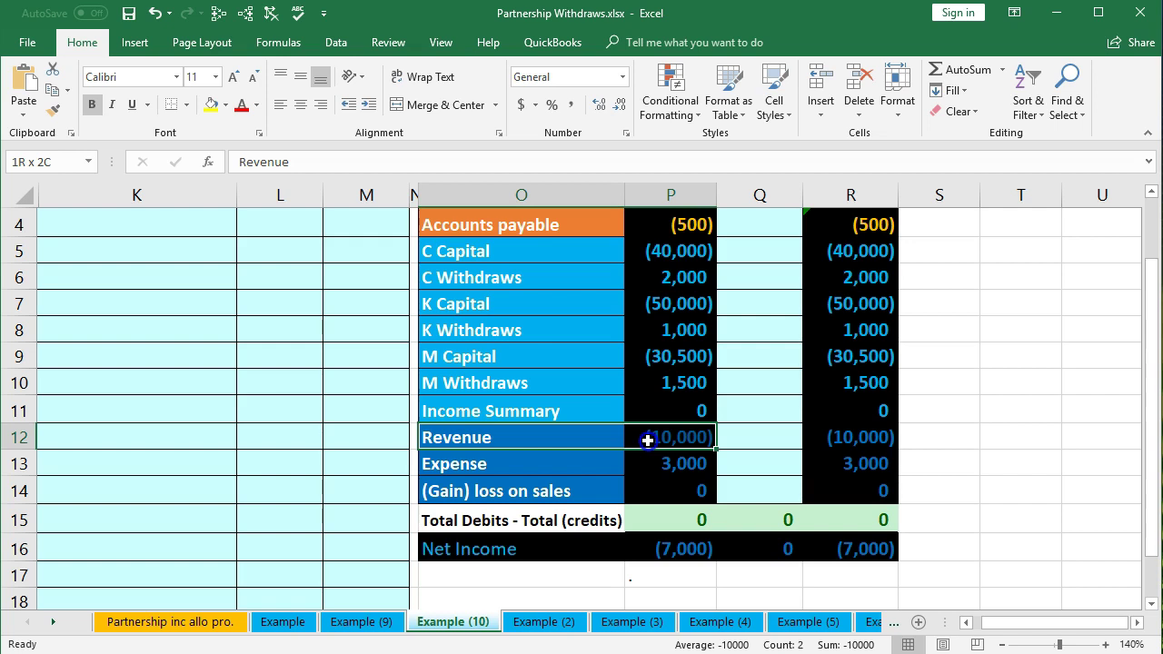
left_click_drag(648, 439, 648, 481)
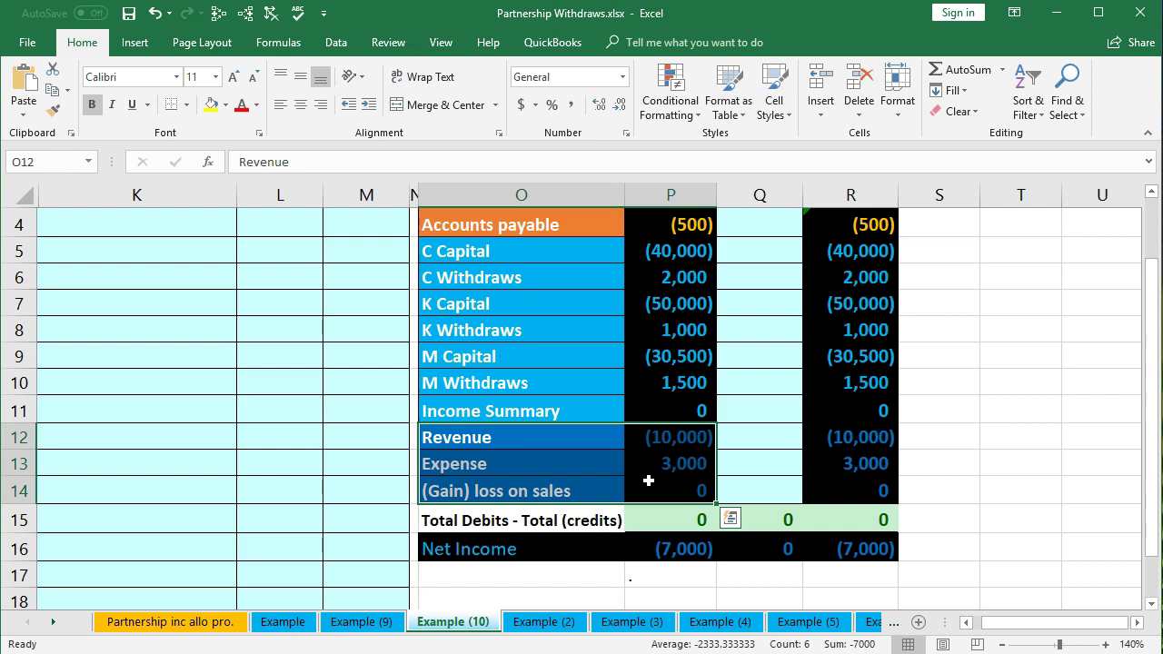
scroll(648, 481, "up", 1)
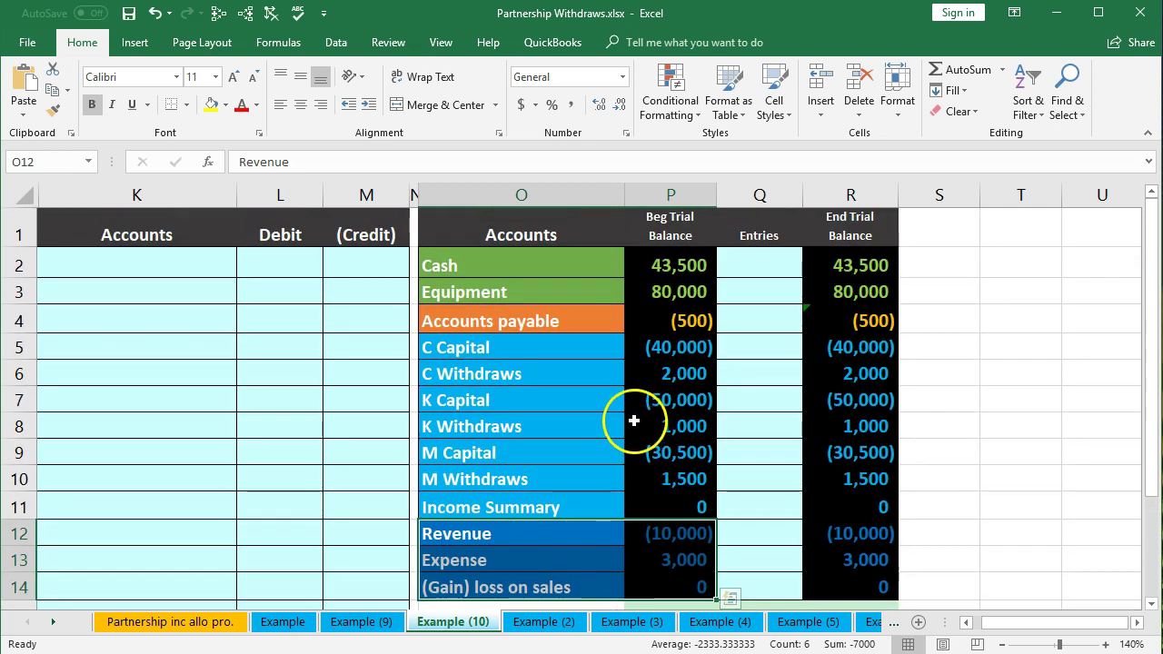
left_click(590, 348)
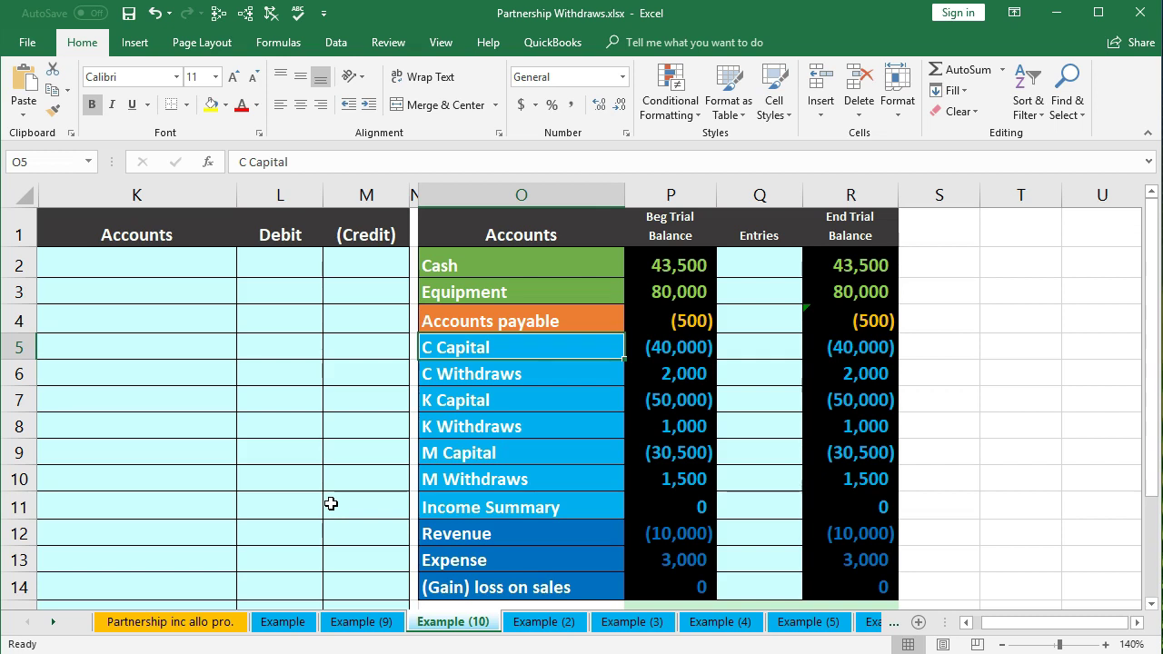
scroll(331, 503, "down", 1)
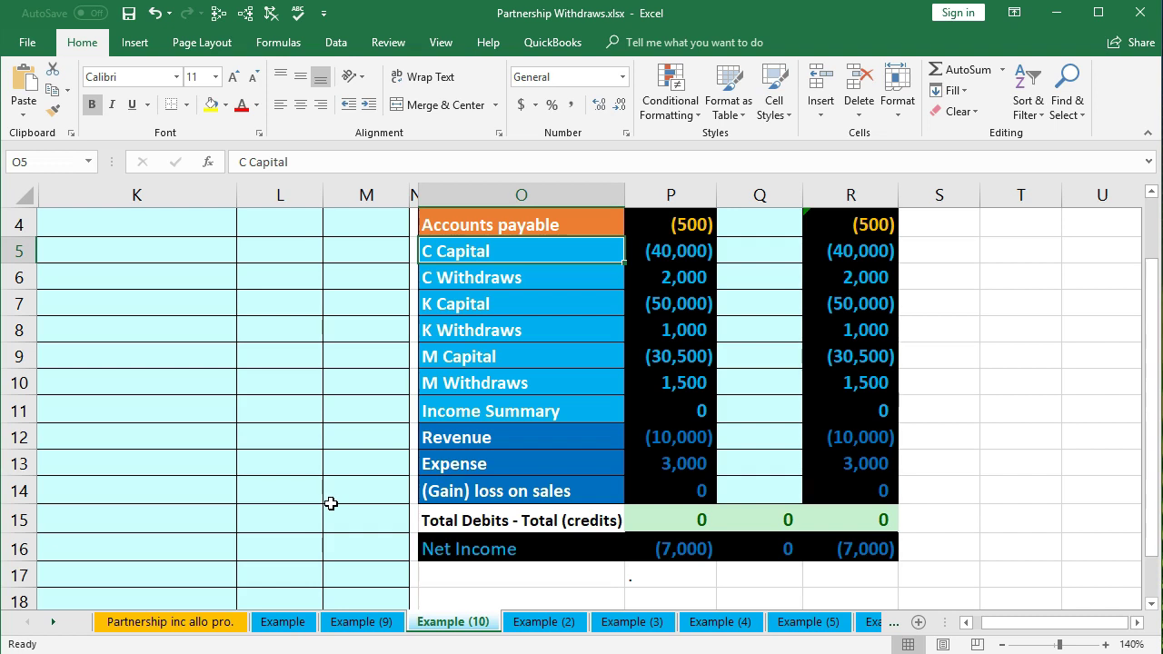
left_click_drag(467, 444, 637, 405)
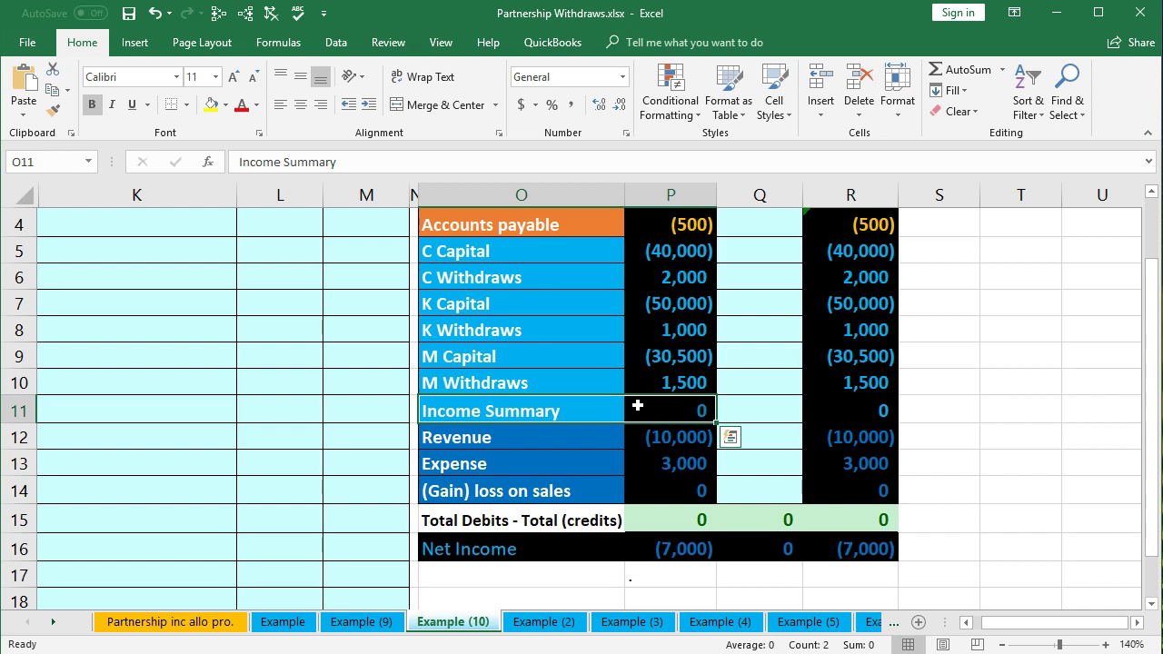
left_click(566, 436)
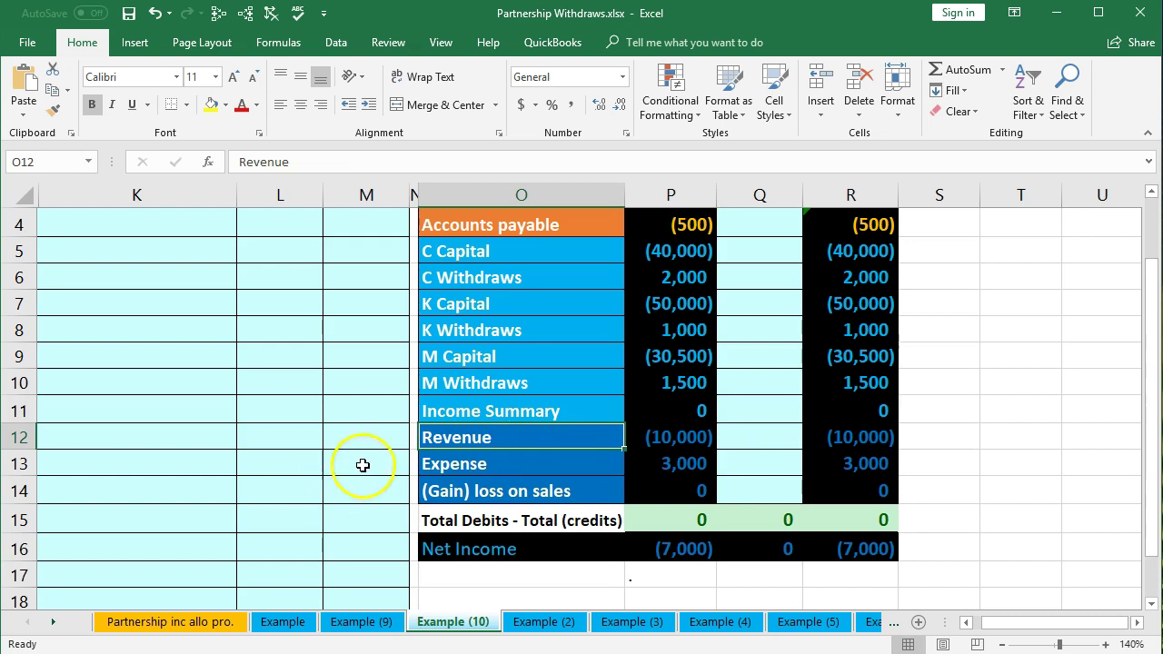
Paste Revenue into K2 as a value and enter a 10,000 debit in L2
right_click(533, 436)
left_click(572, 467)
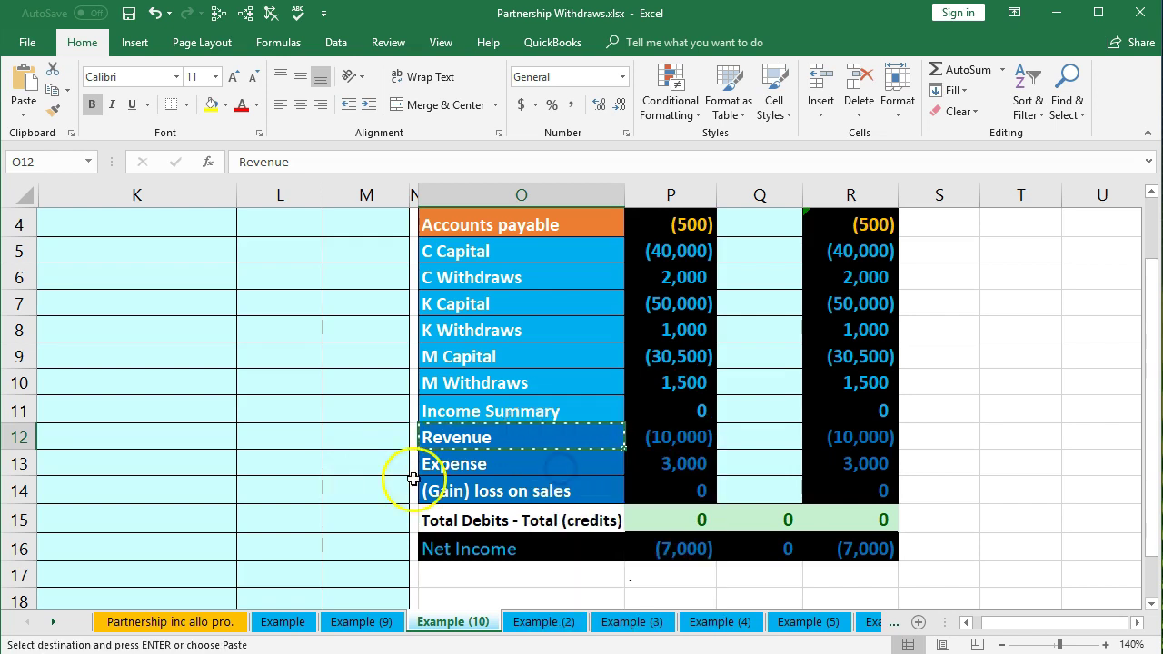
scroll(273, 480, "up", 2)
left_click(192, 261)
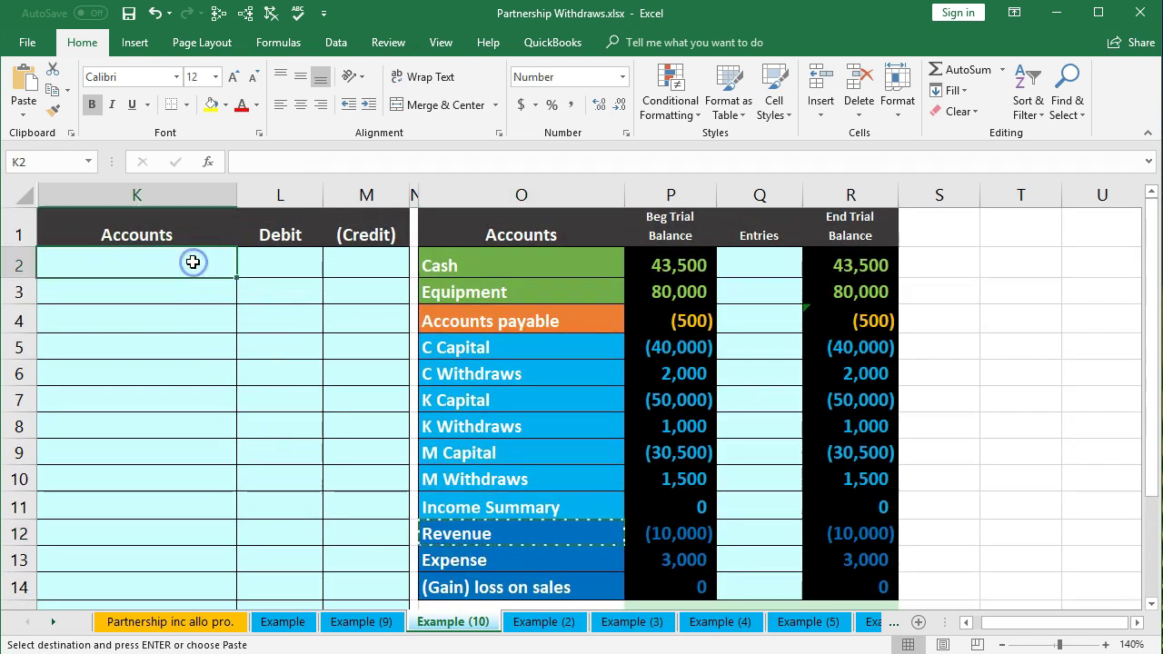
right_click(193, 263)
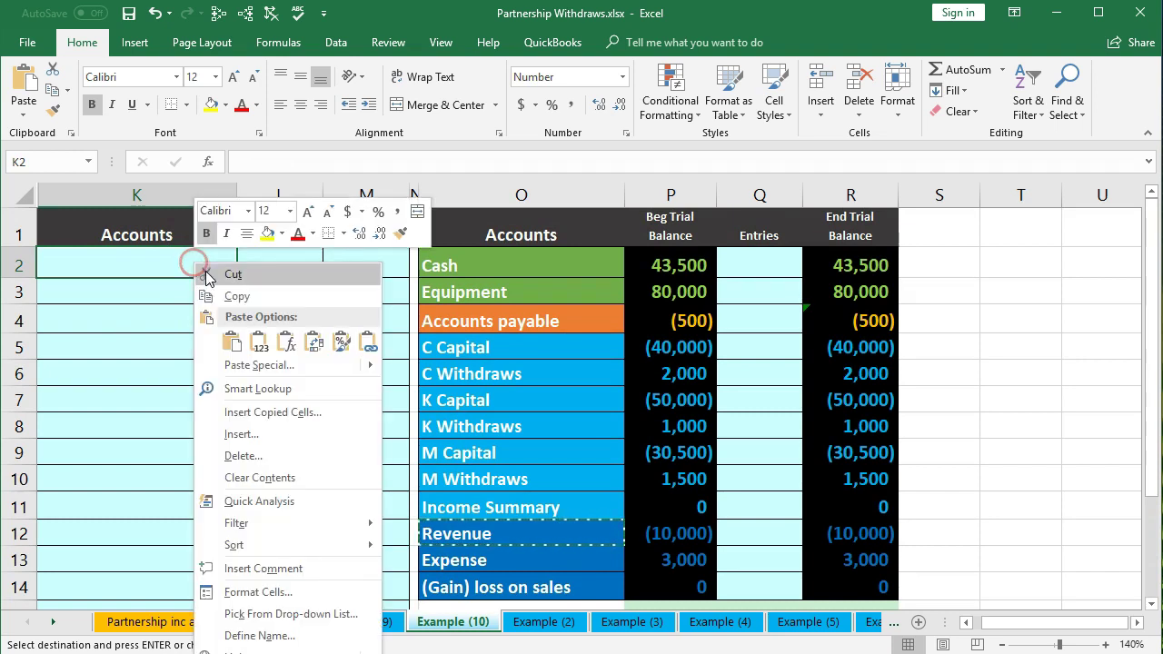
left_click(258, 342)
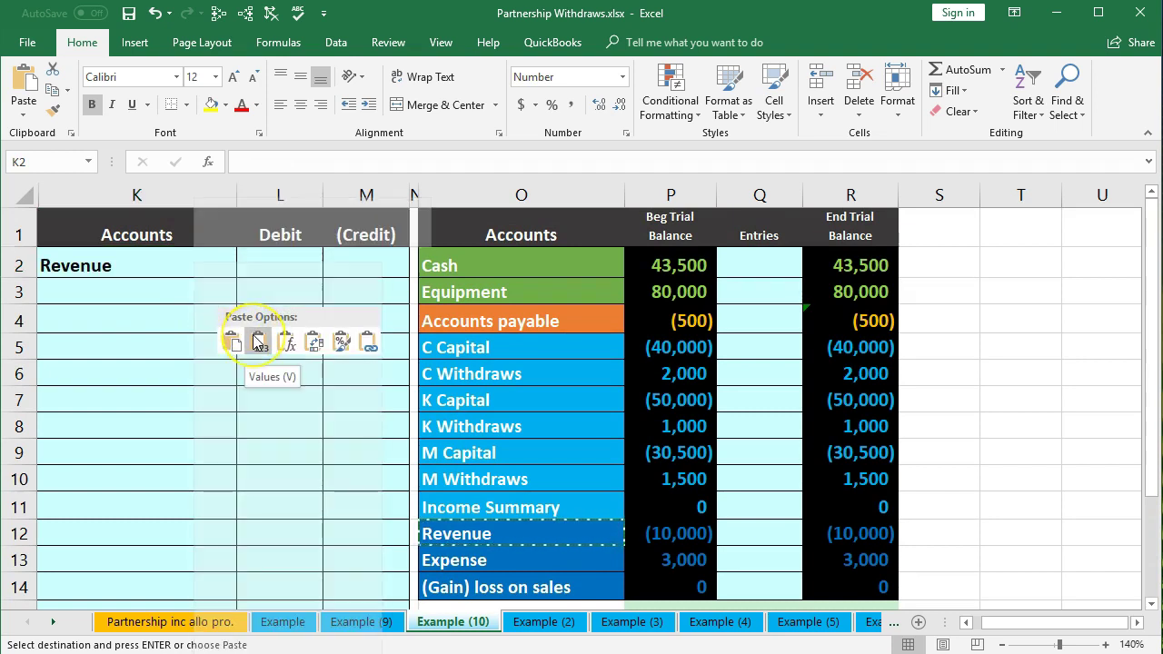
left_click(296, 264)
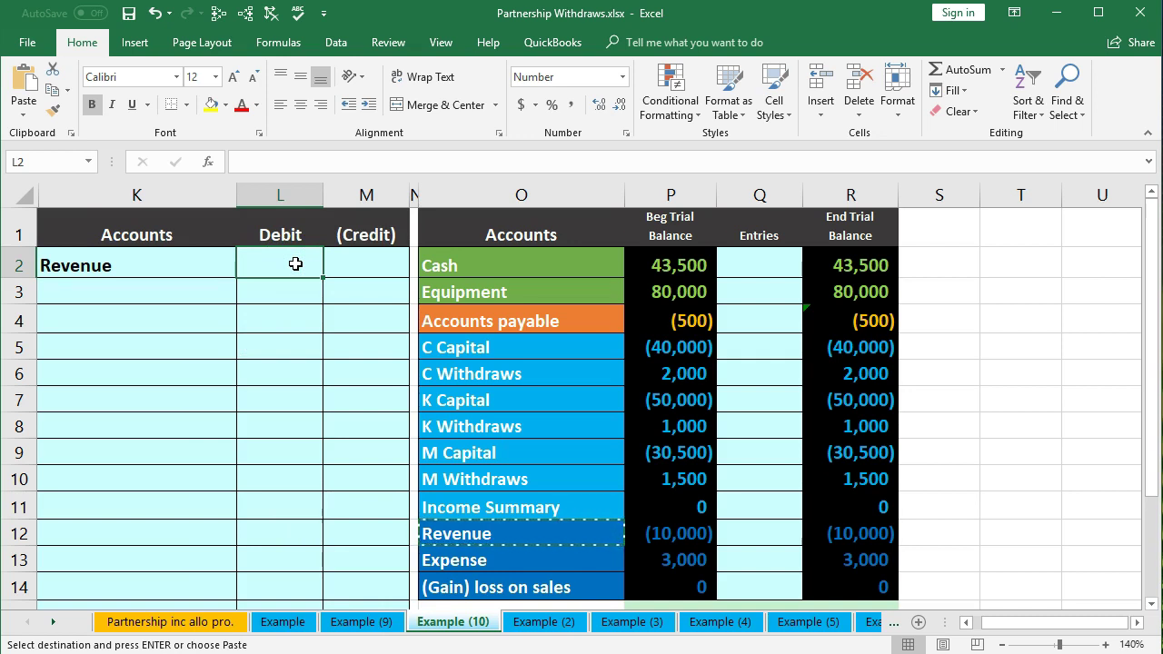
type("10000")
key("Return")
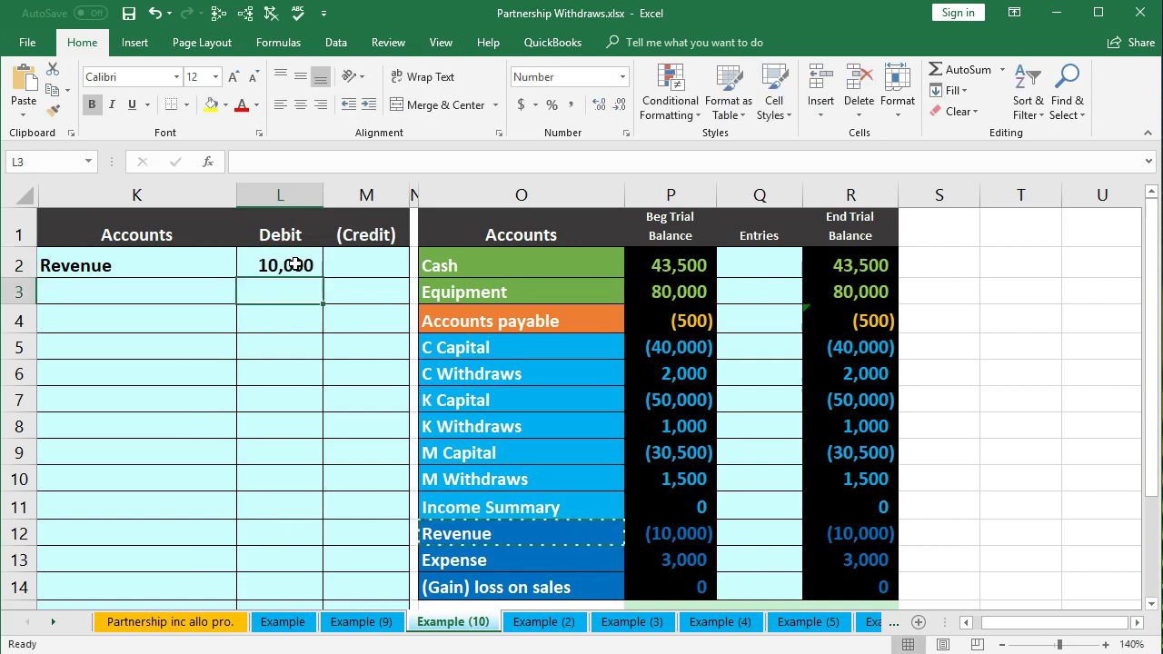
Enter =-L2 in M3 so the credit reads (10,000)
key("Right")
left_click(303, 305)
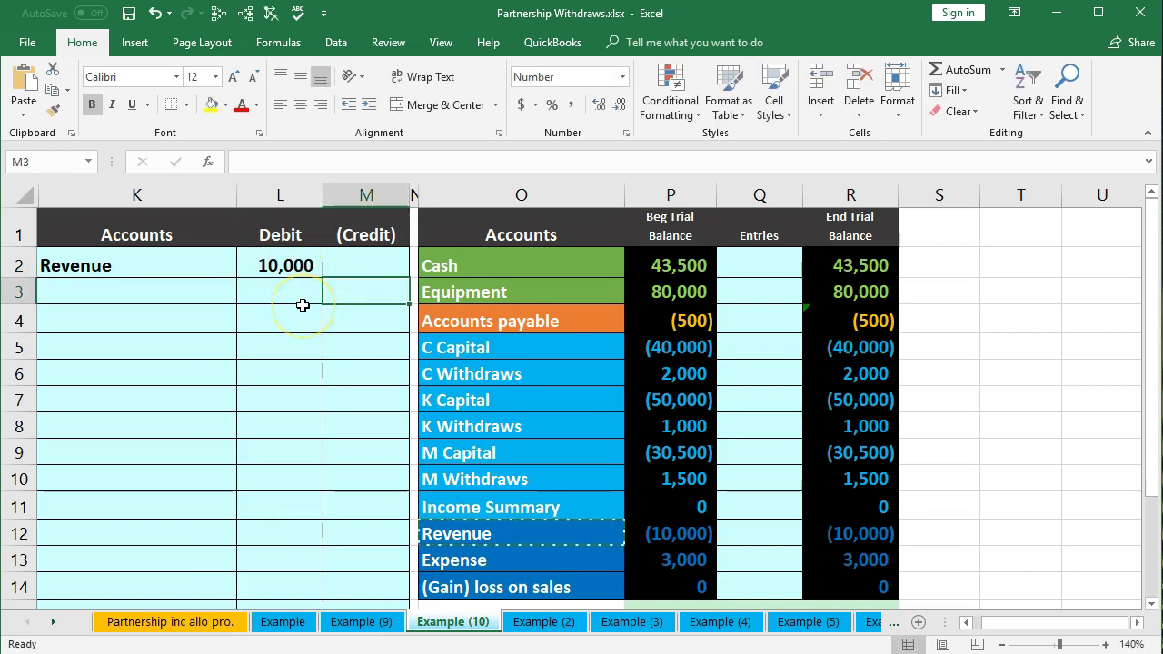
type("-")
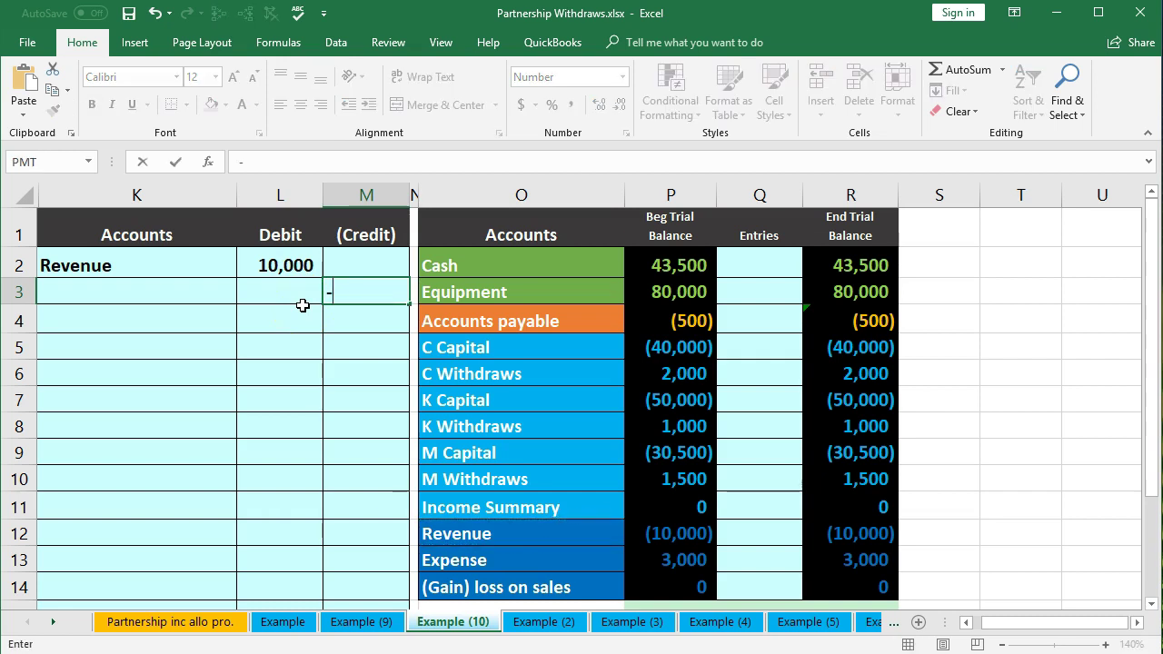
left_click(304, 266)
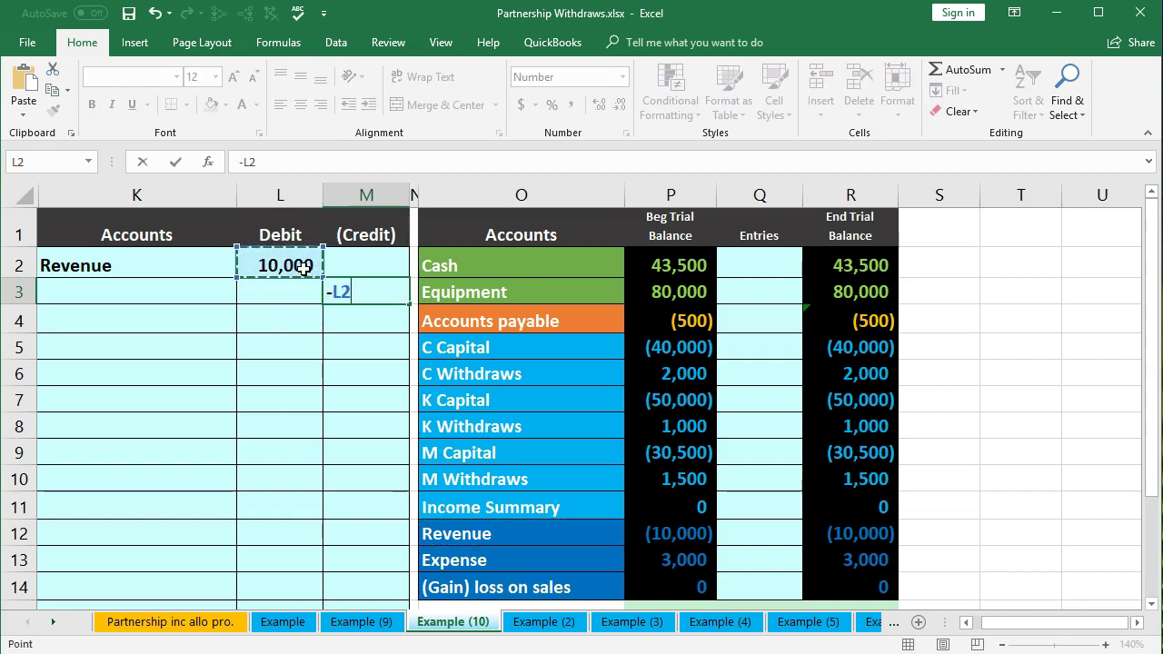
key("Return")
left_click(374, 292)
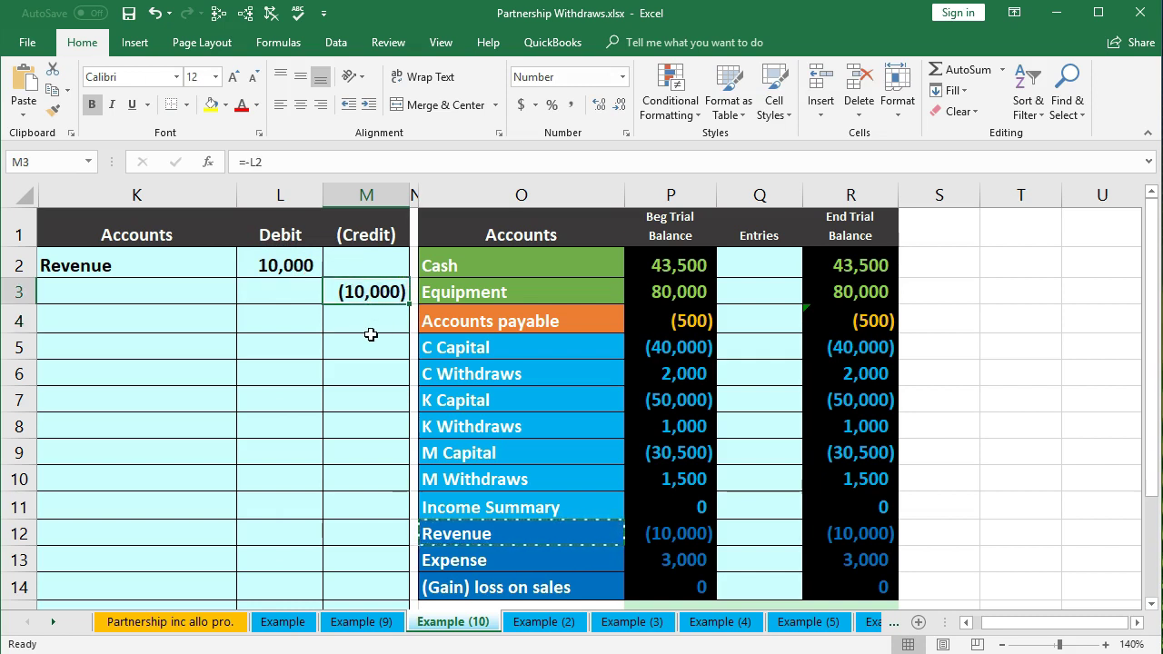
Paste the Income Summary label into K3 as a value
left_click(518, 495)
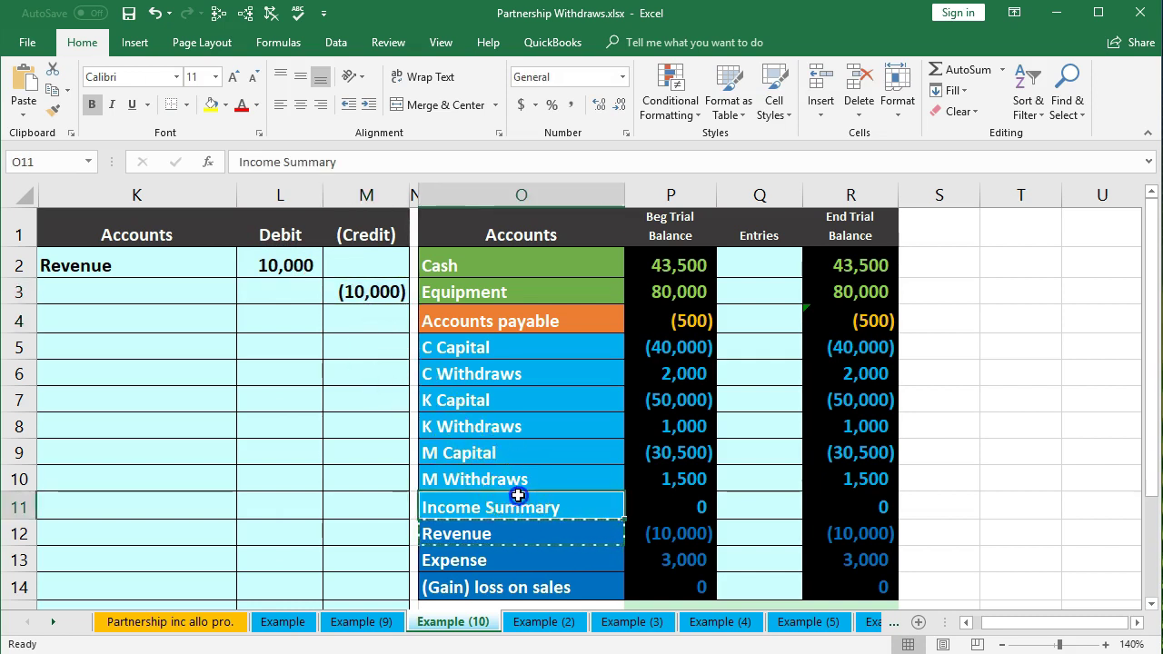
left_click(575, 508)
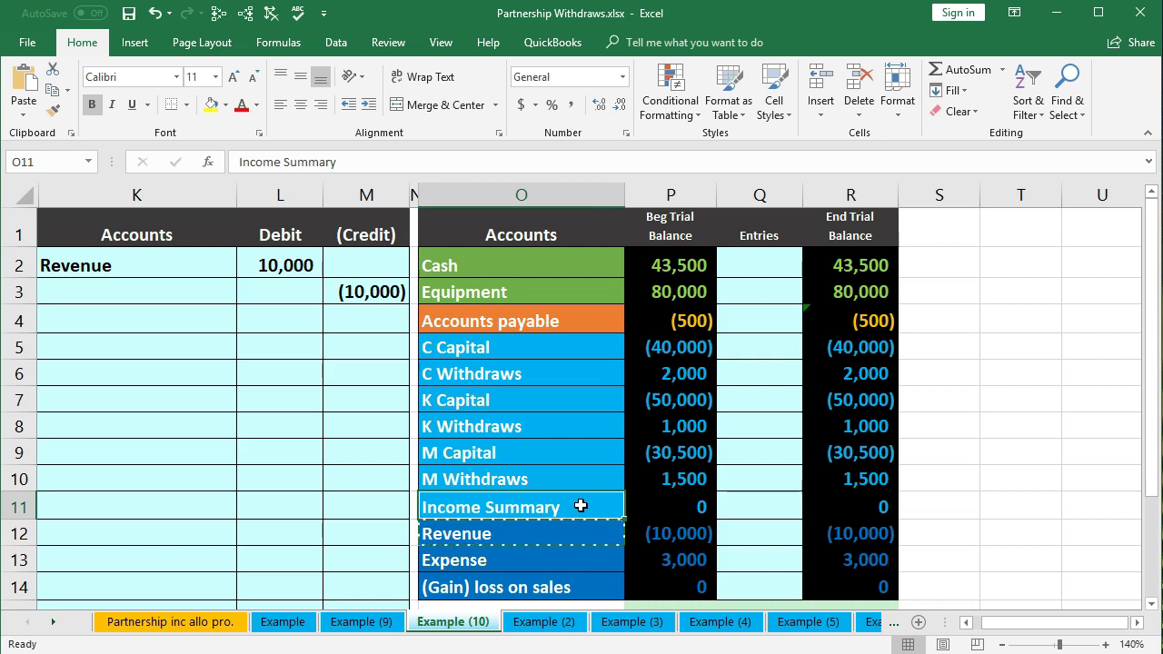
right_click(580, 505)
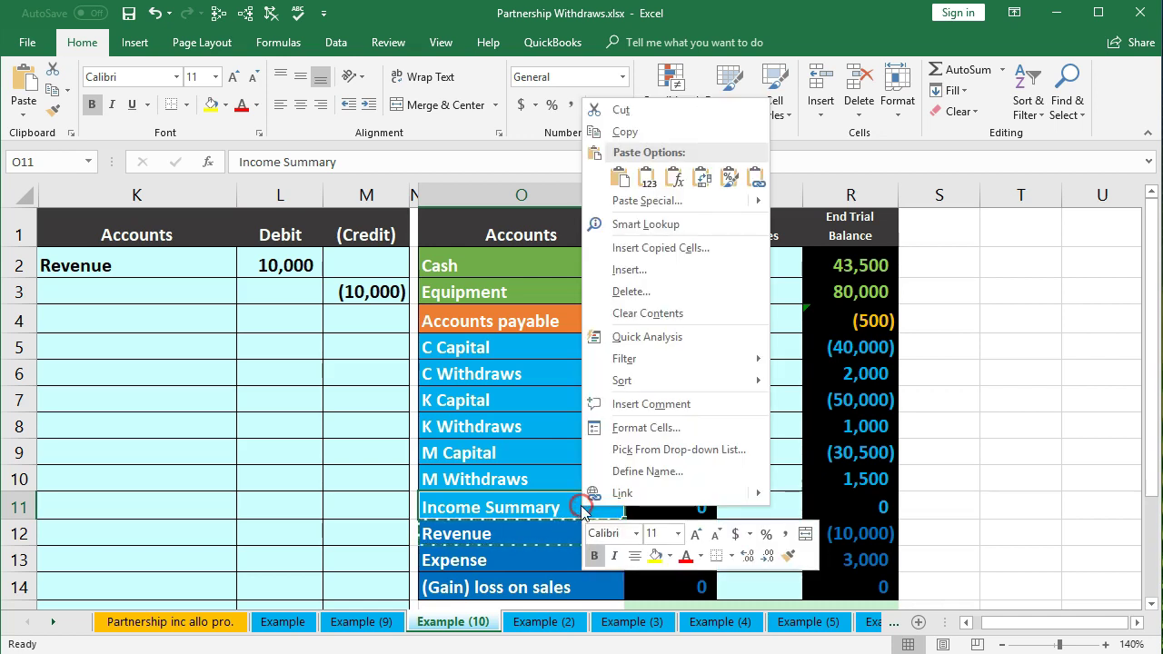
left_click(663, 137)
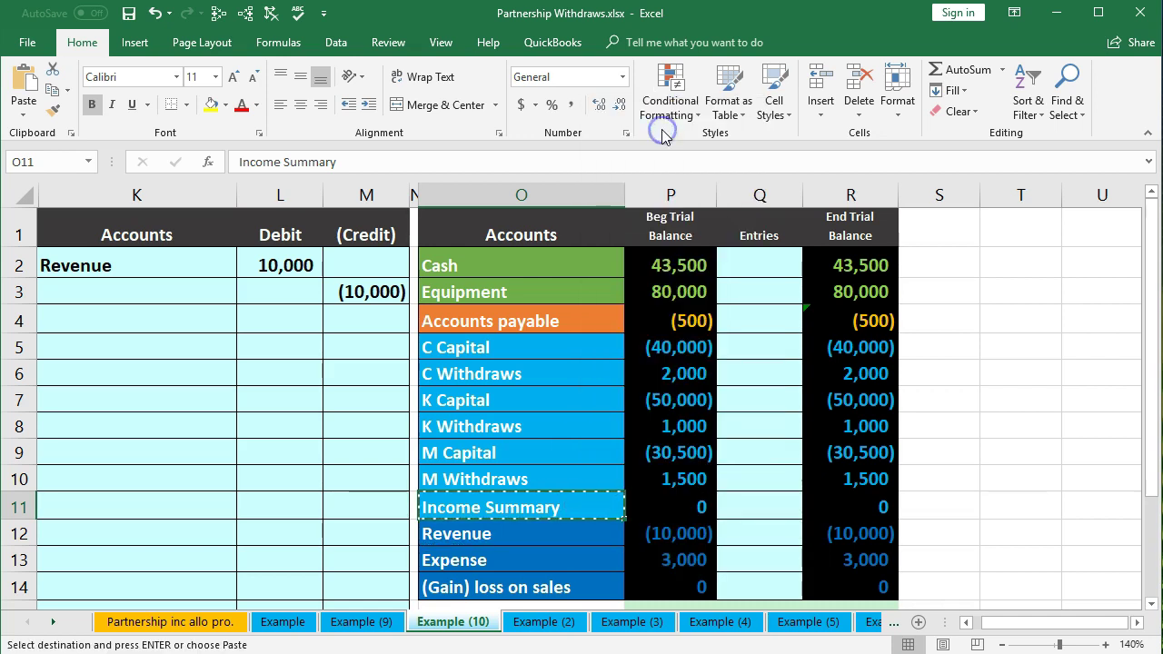
left_click(169, 298)
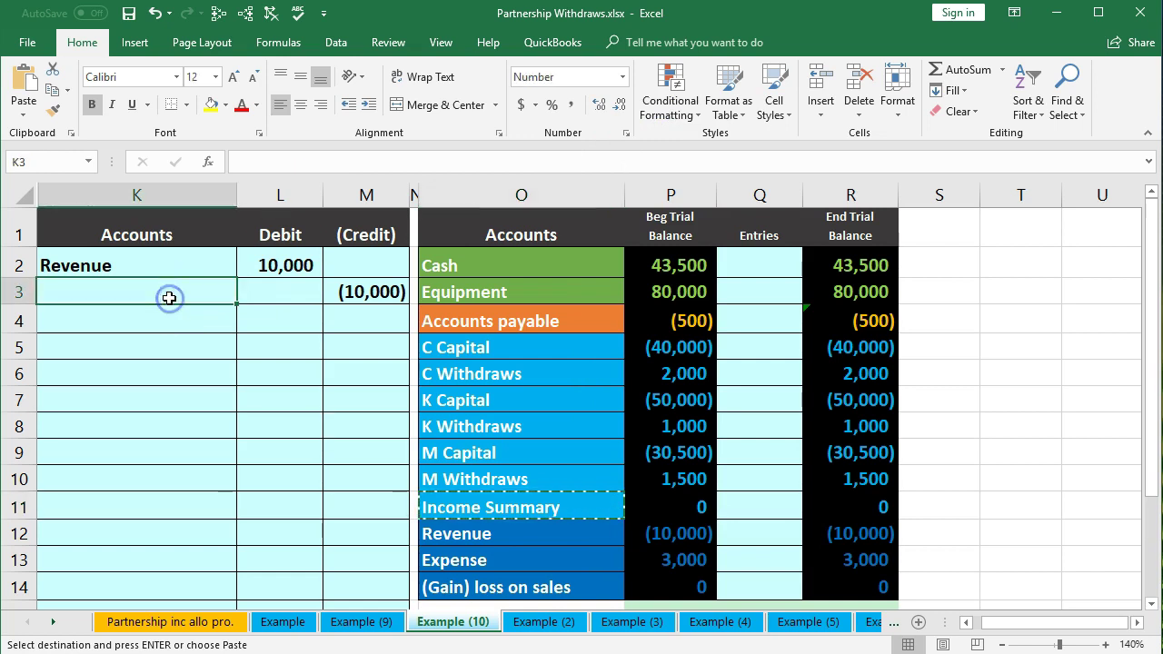
right_click(170, 300)
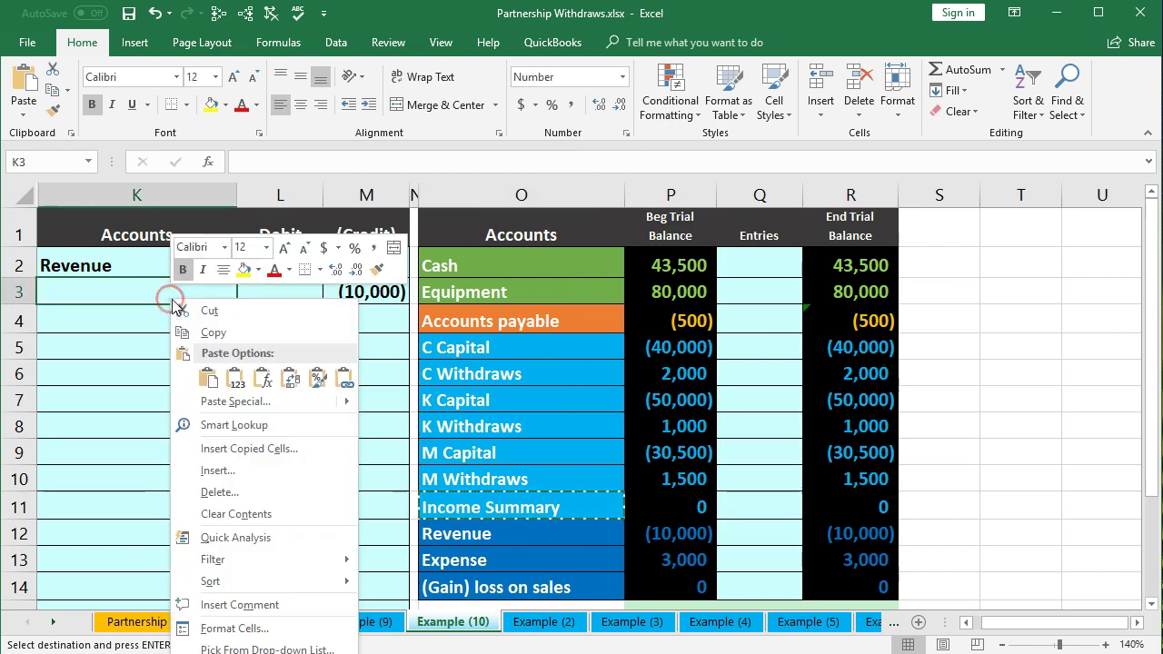
left_click(232, 377)
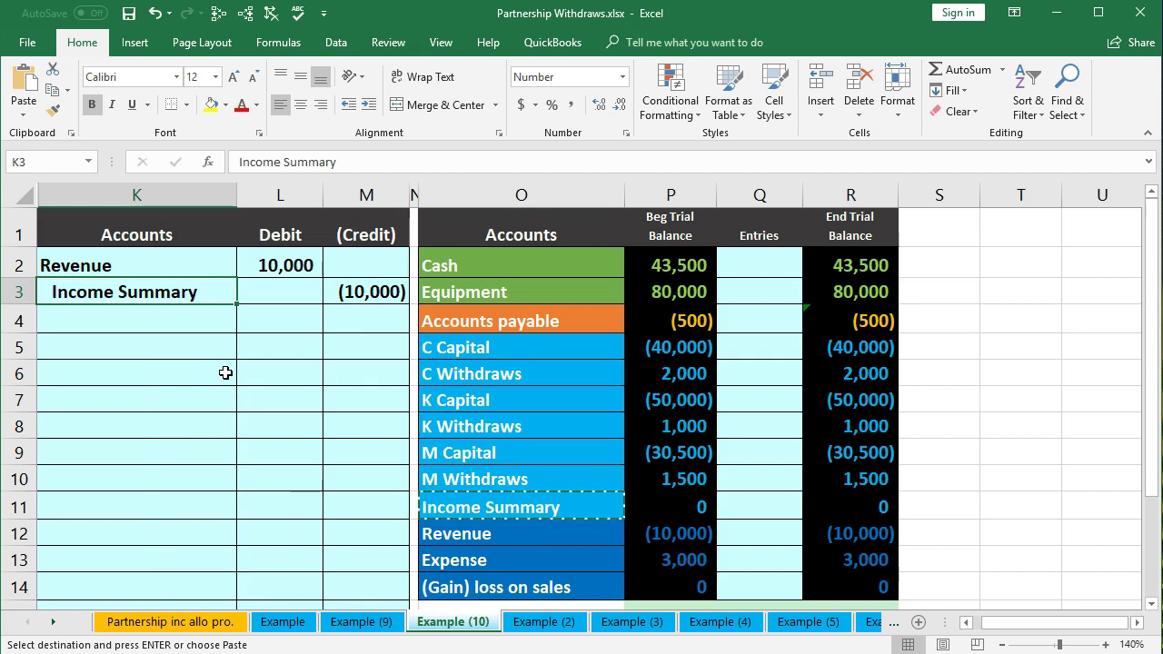
left_click_drag(160, 264, 274, 264)
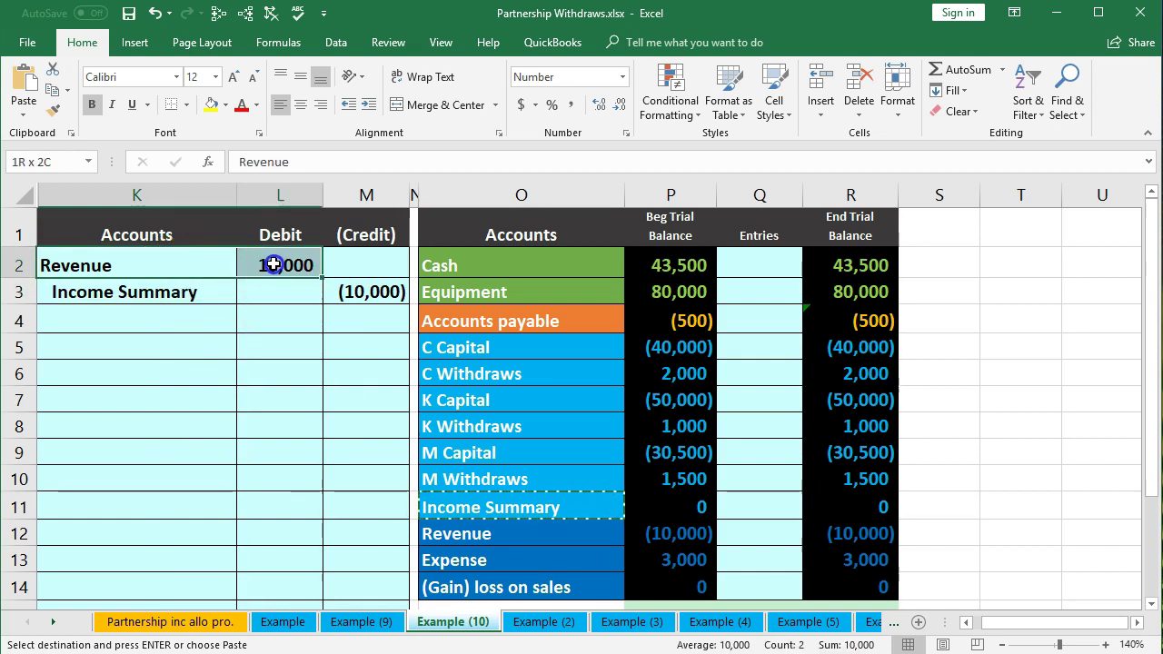
Link Revenue's Entries cell Q12 to L2 with =L2 so Revenue closes to 0
left_click_drag(519, 534, 644, 534)
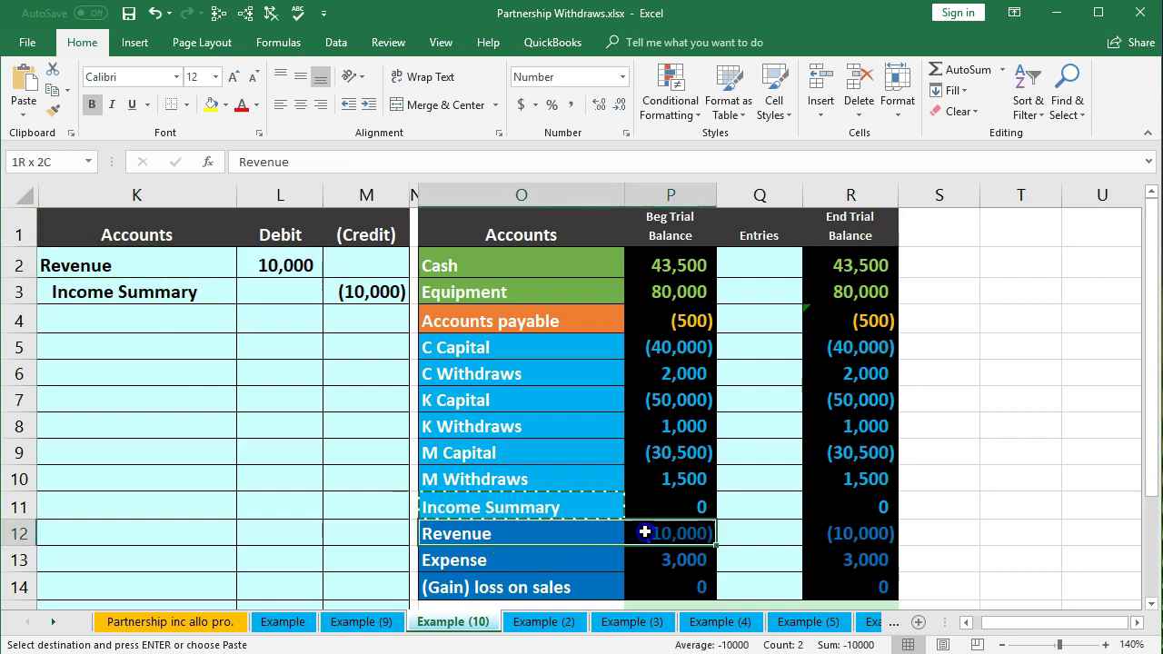
left_click(761, 534)
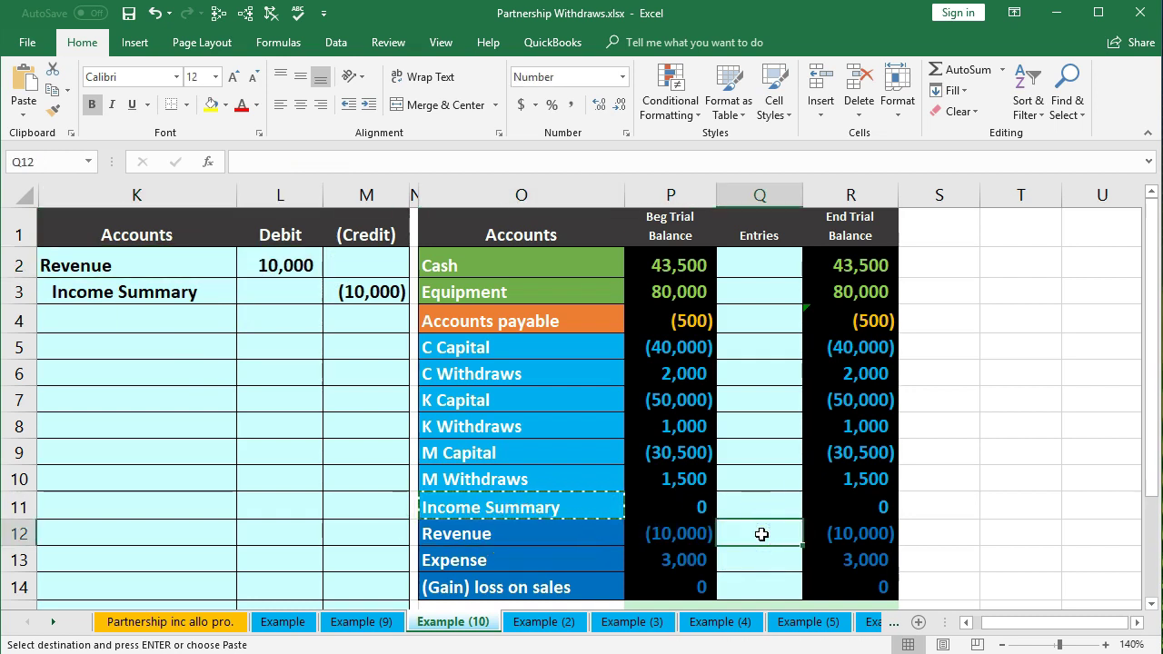
type("=")
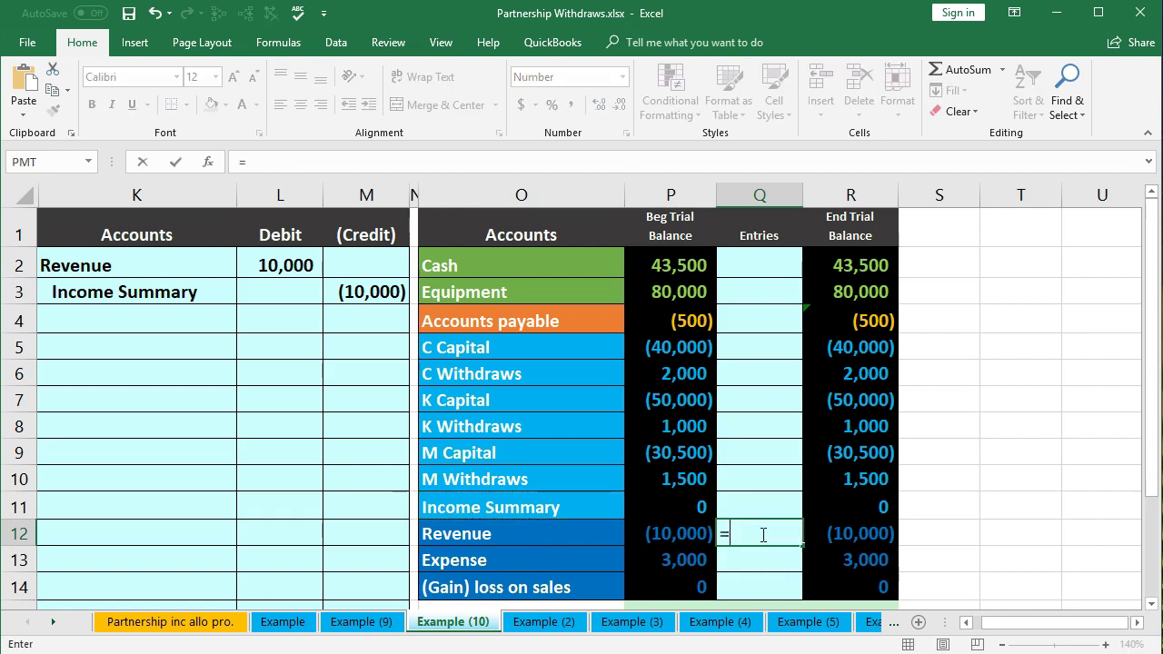
left_click(303, 268)
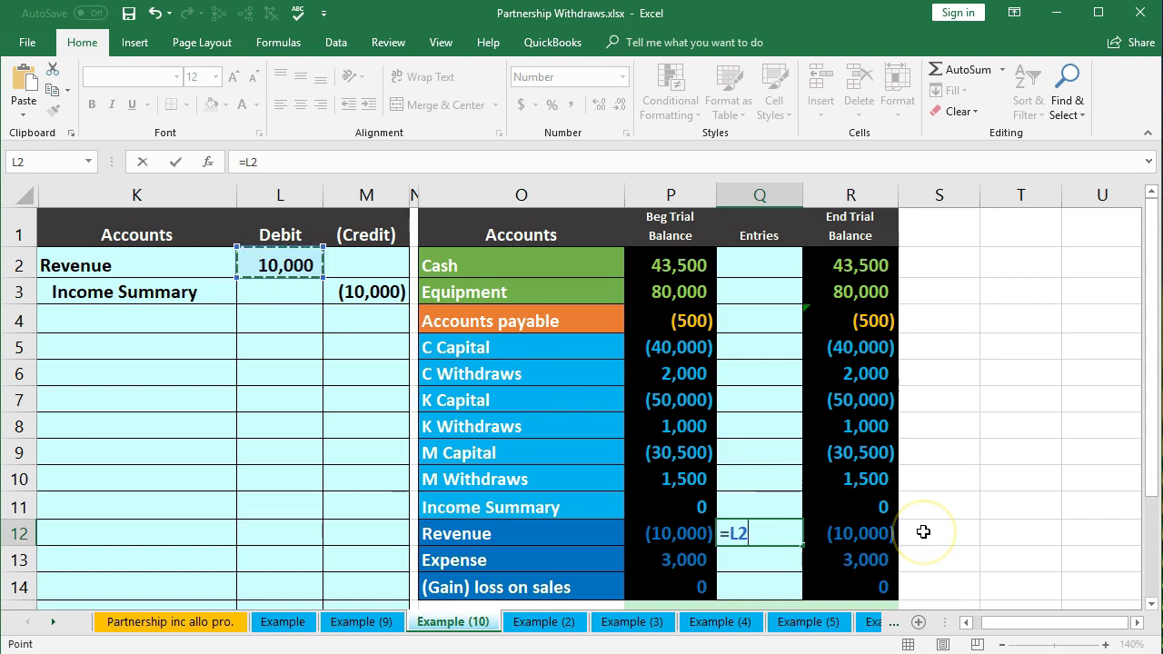
key("Return")
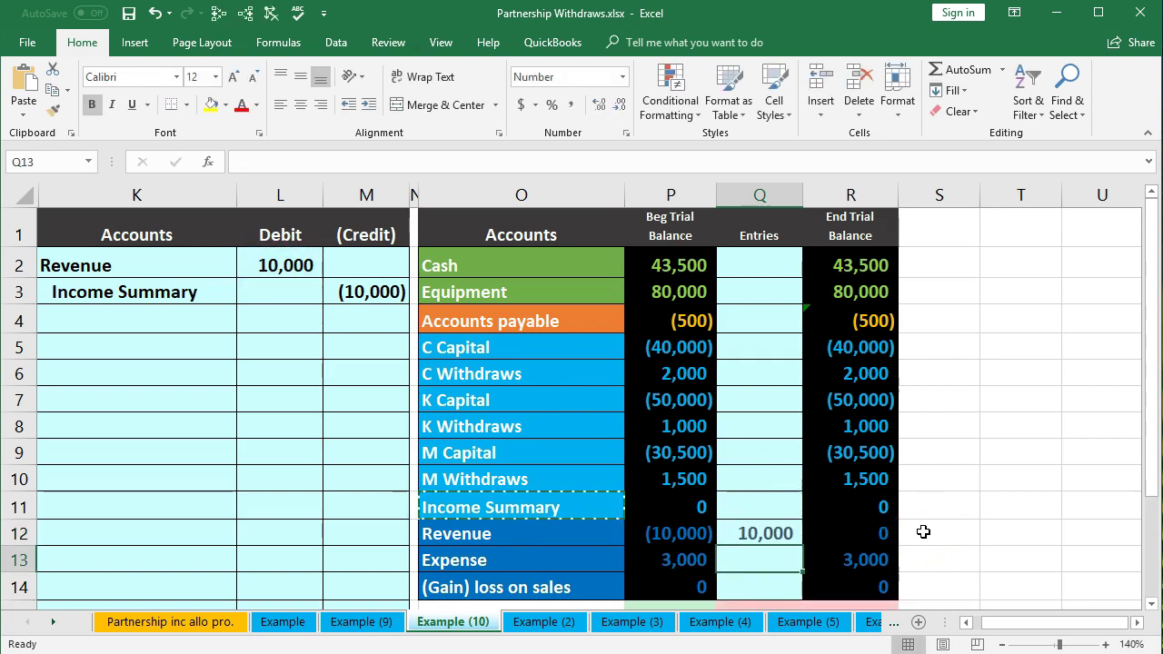
Link Income Summary's Entries cell Q11 to the (10,000) credit with =M3
left_click_drag(228, 291, 346, 291)
left_click_drag(607, 506, 653, 500)
left_click(754, 506)
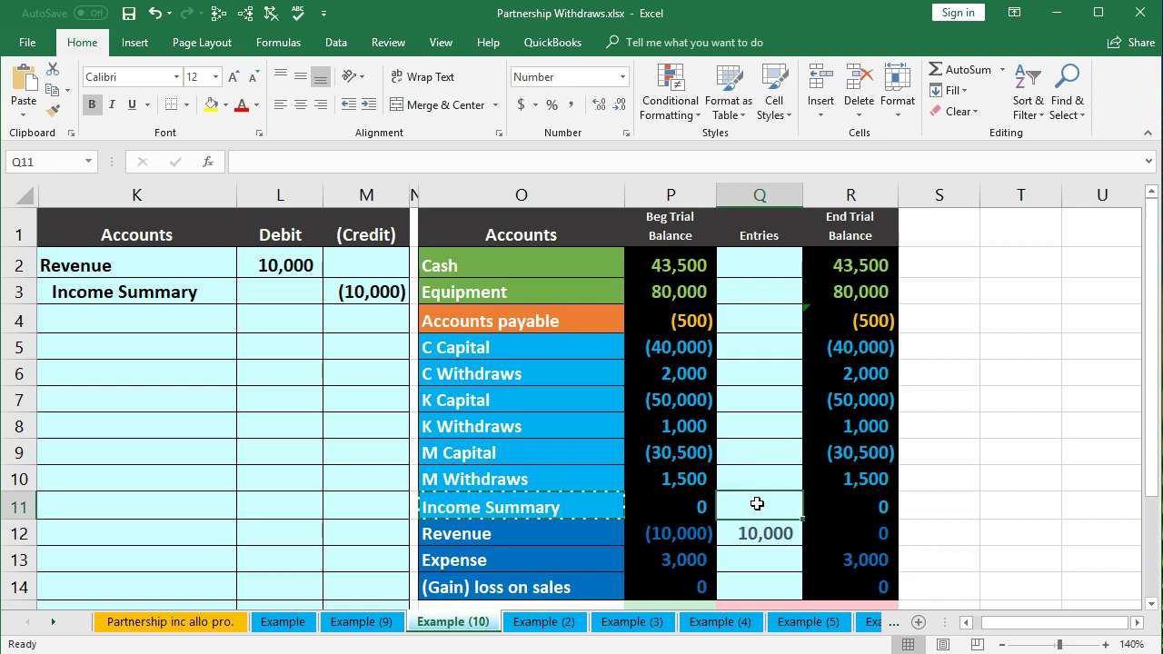
type("=")
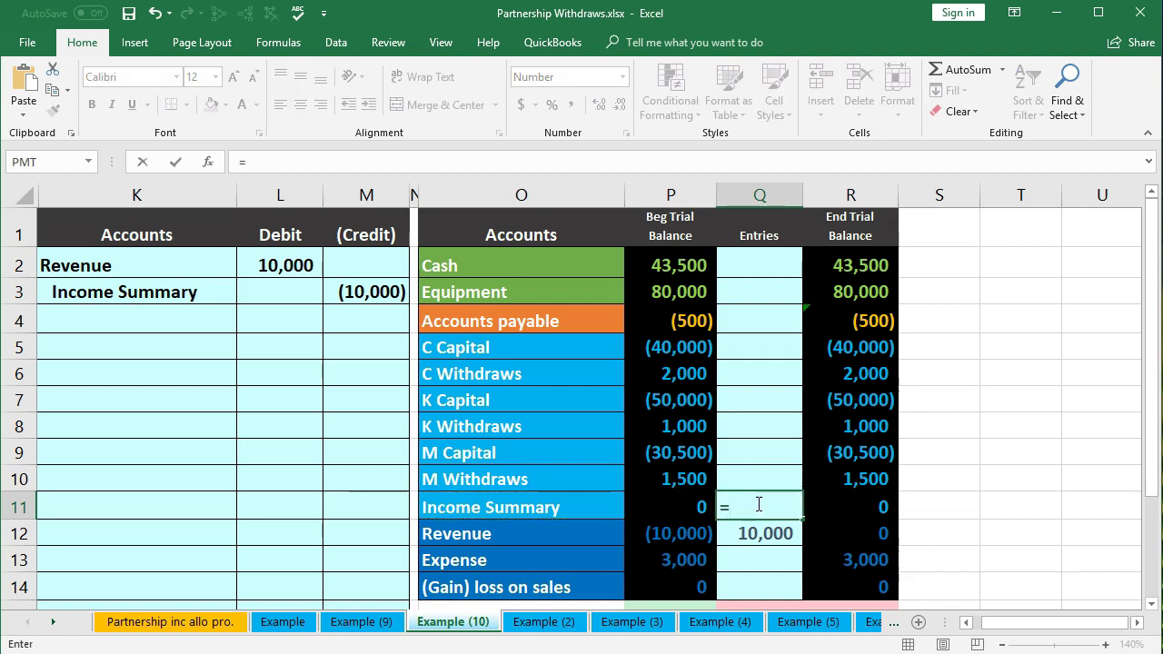
left_click(376, 292)
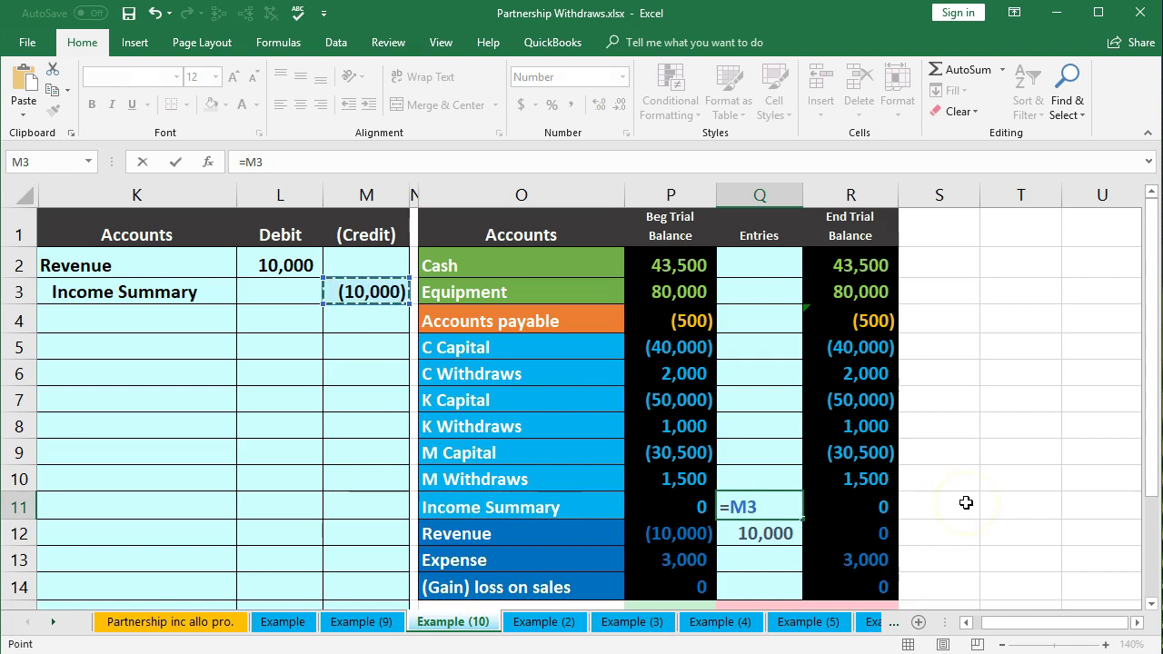
key("Return")
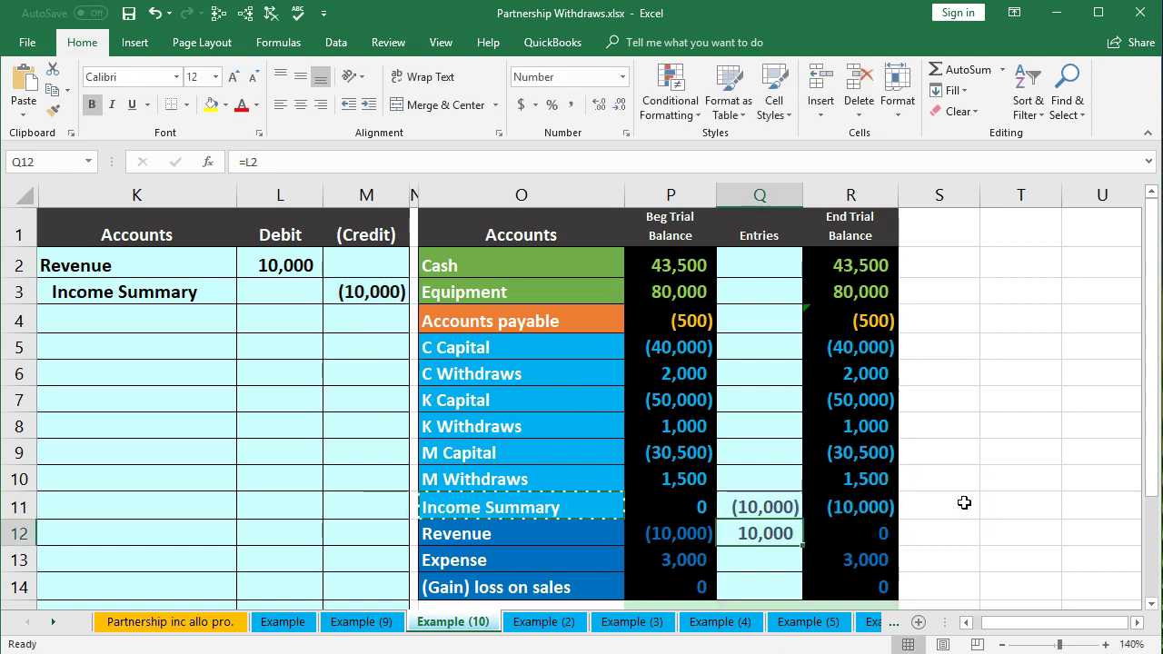
Check the ending balance formulas in R11:R12 and review the Expense row's 3,000 balance
left_click(885, 538)
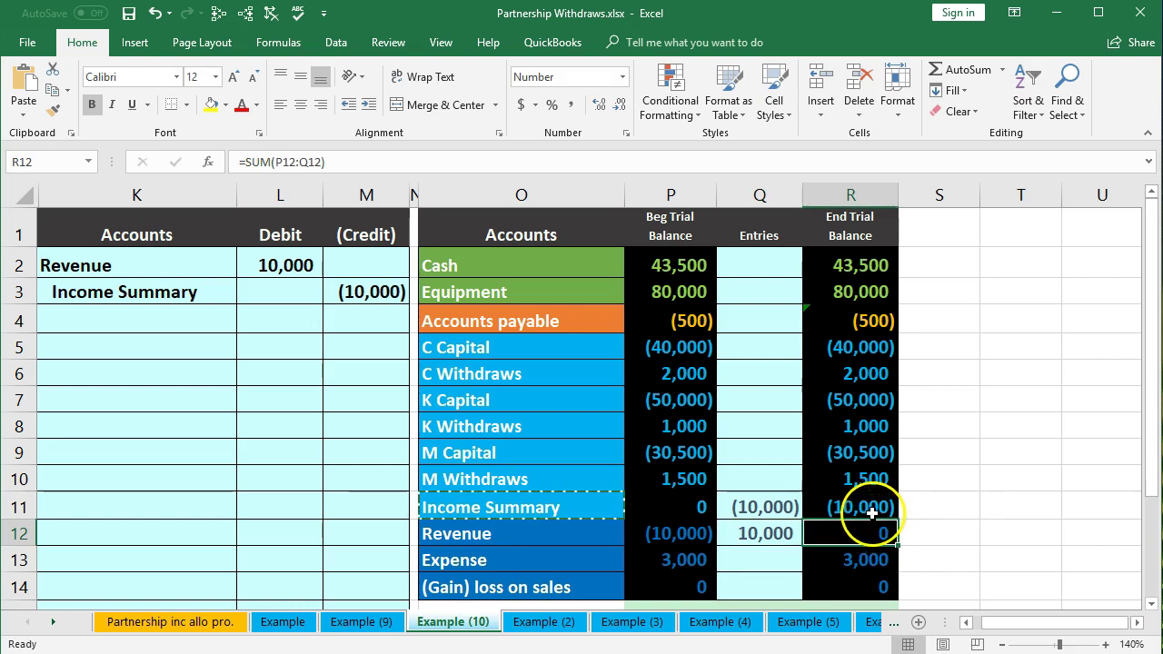
left_click(872, 513)
left_click(872, 532)
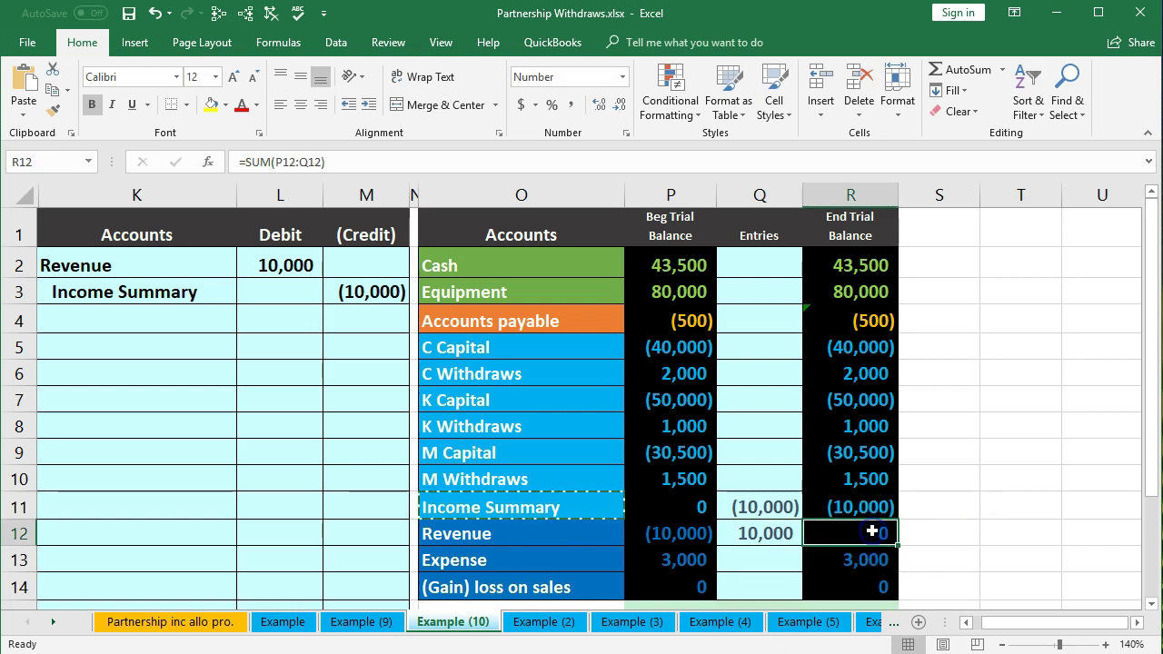
scroll(872, 532, "down", 1)
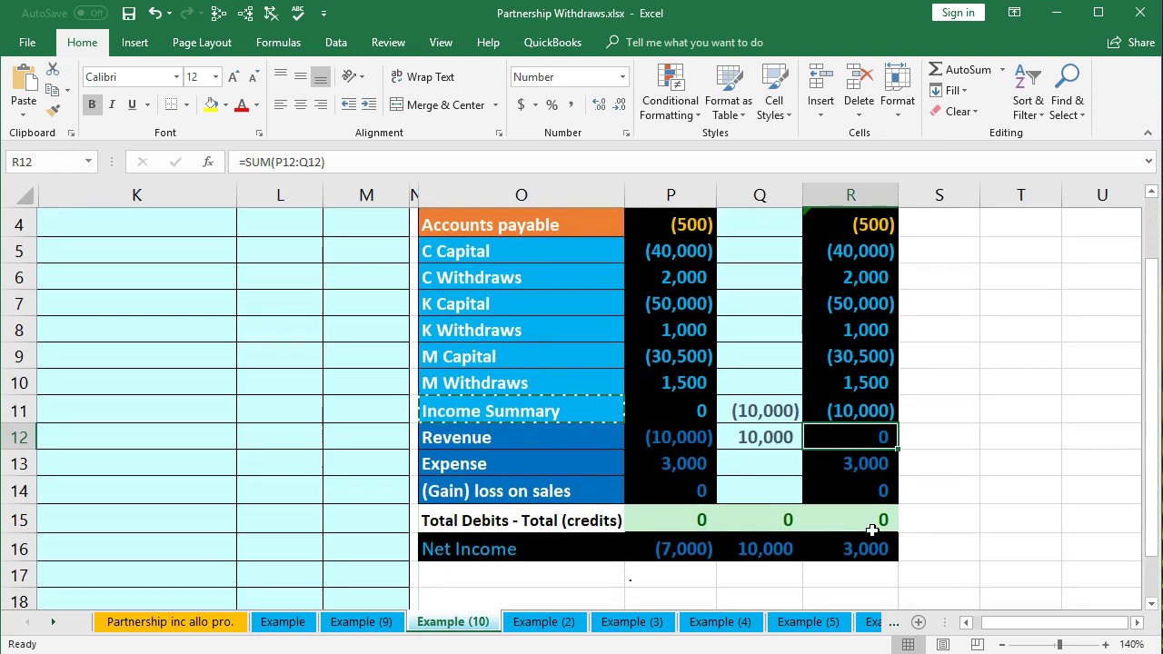
left_click_drag(556, 463, 639, 459)
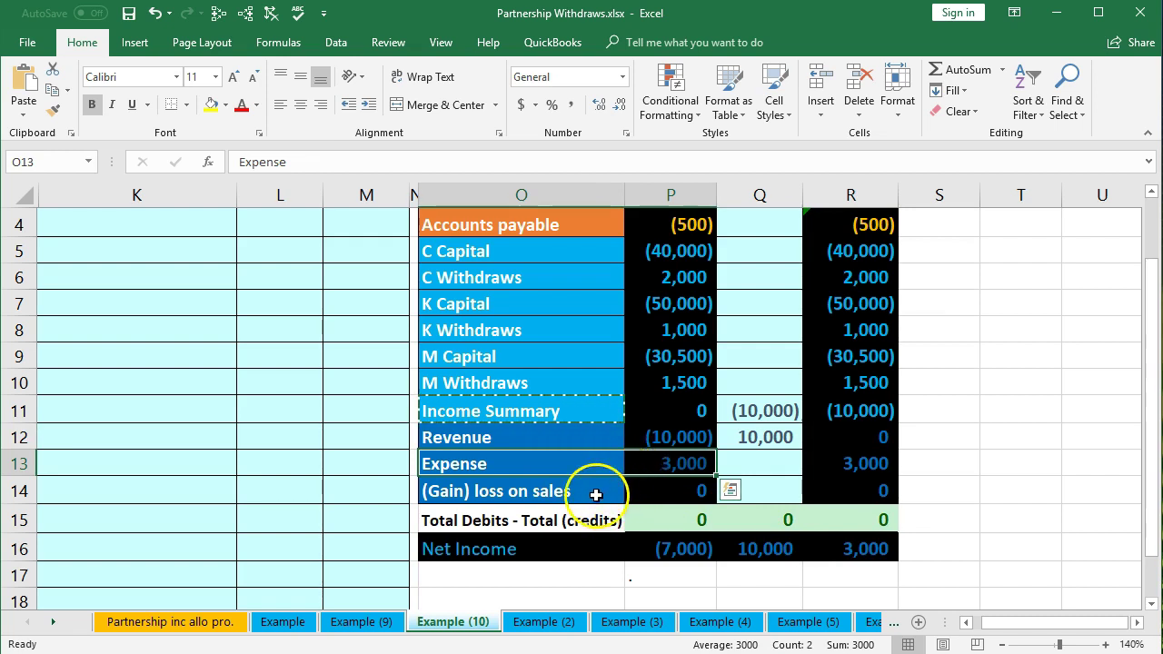
Paste the Expense account name into K6 as a value
left_click(577, 458)
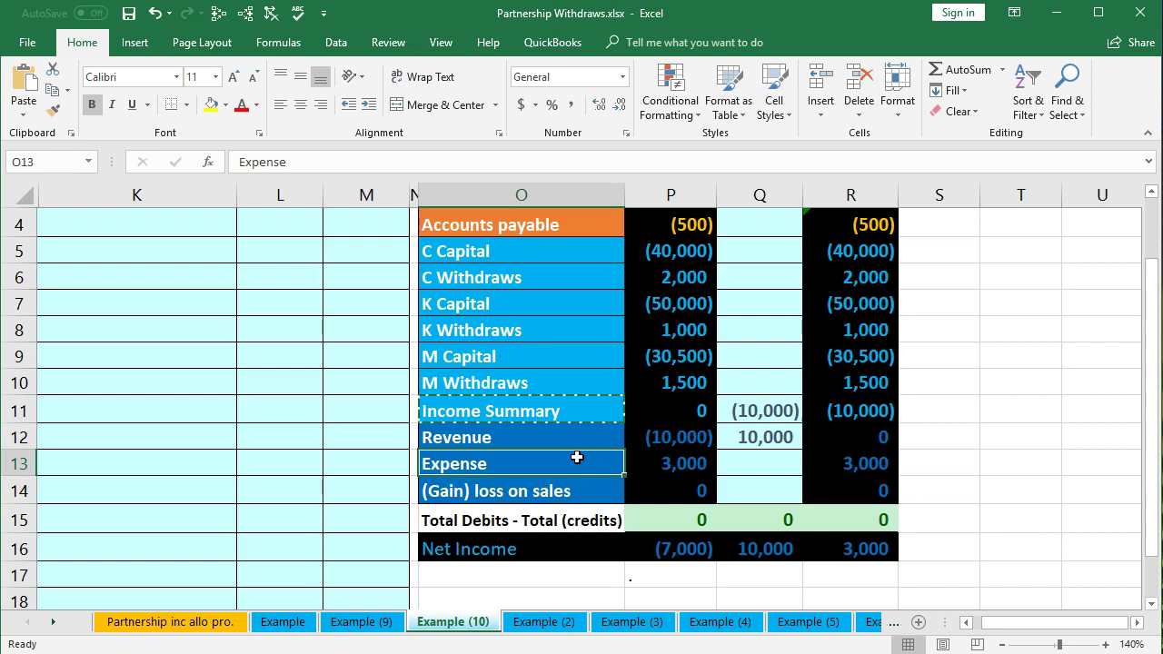
right_click(555, 464)
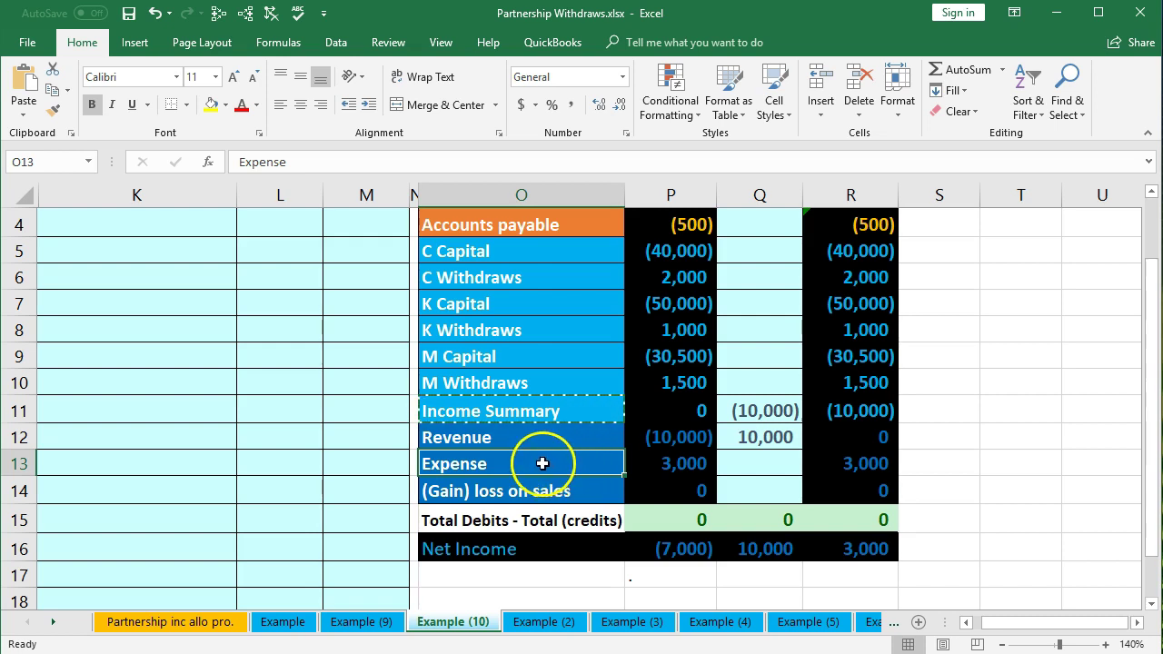
left_click(586, 90)
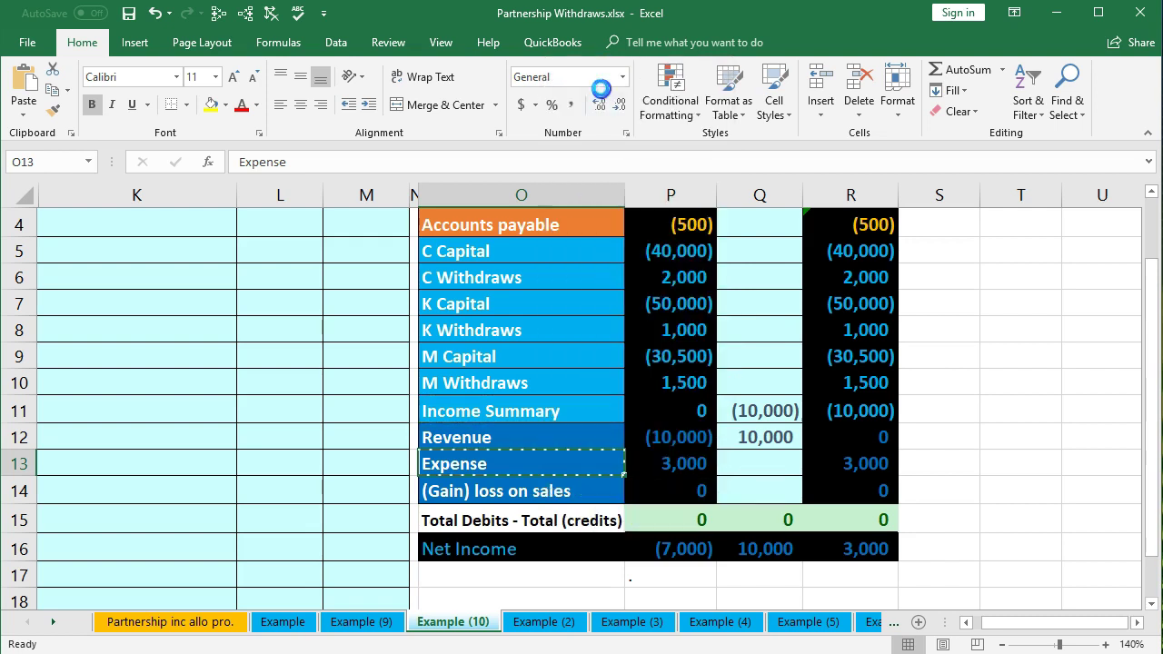
scroll(278, 342, "up", 1)
scroll(277, 342, "up", 1)
left_click(173, 324)
left_click(168, 345)
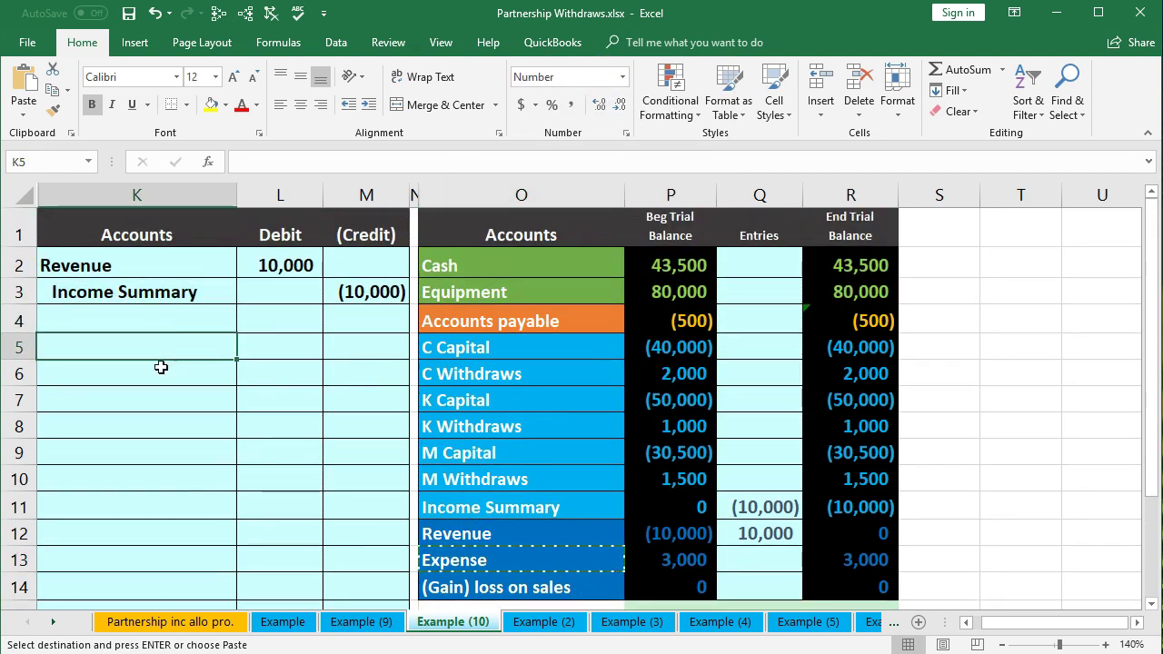
left_click(162, 367)
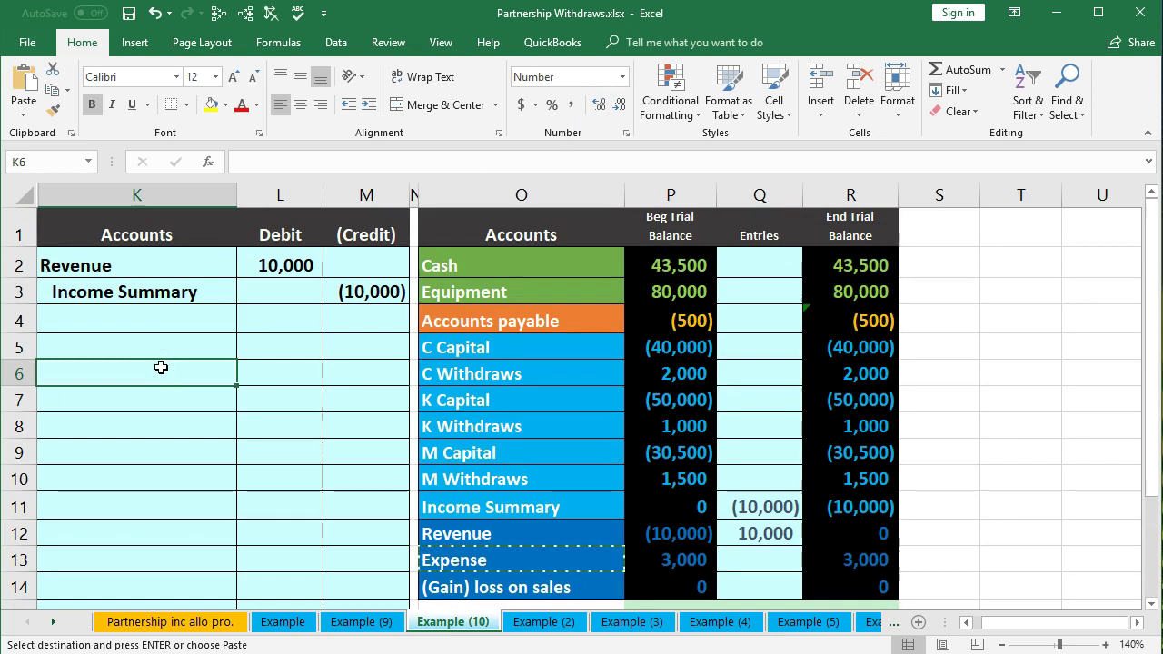
right_click(161, 367)
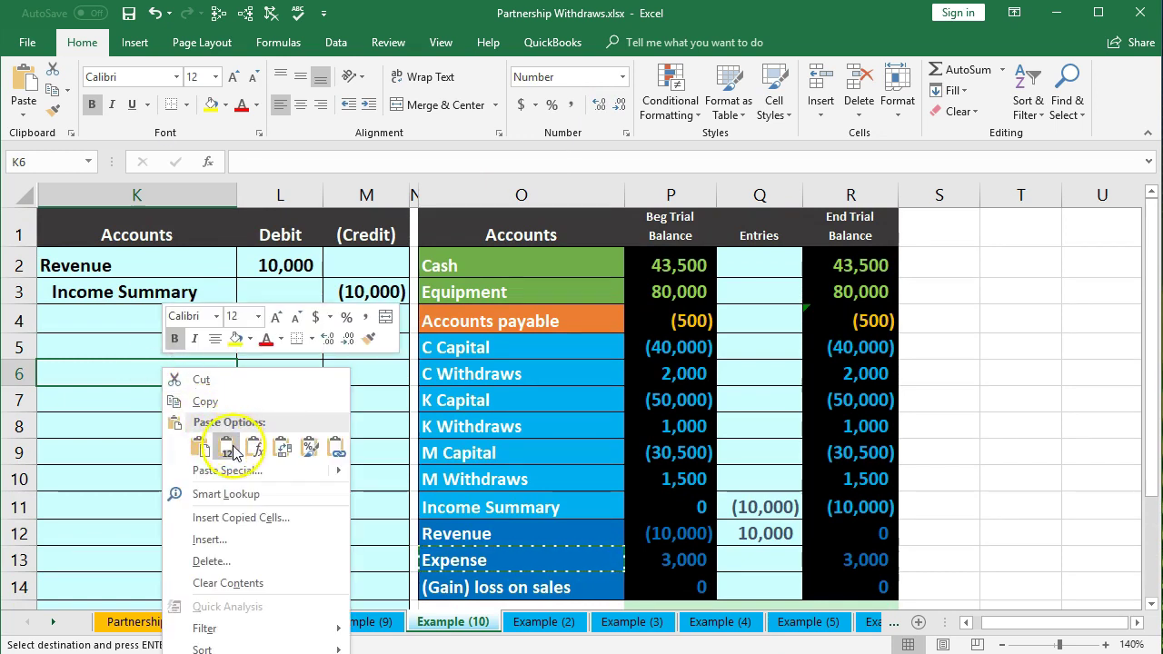
left_click(233, 450)
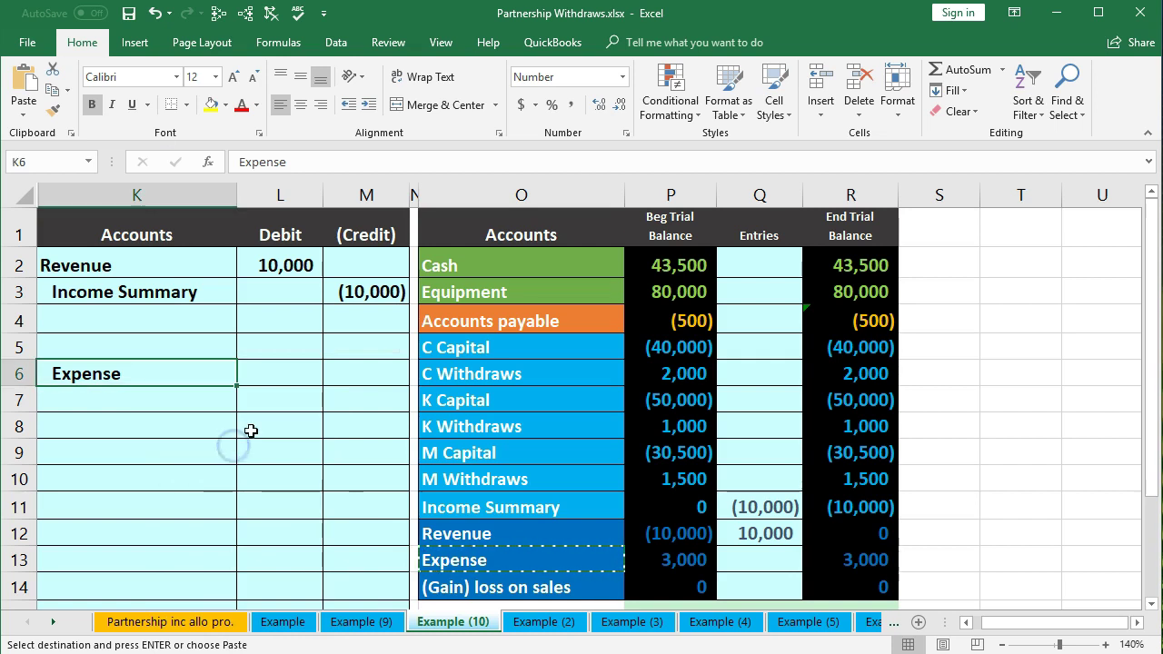
Credit Expense (3,000) in M6 and enter =-M6 in L5 for a 3,000 debit
left_click(347, 381)
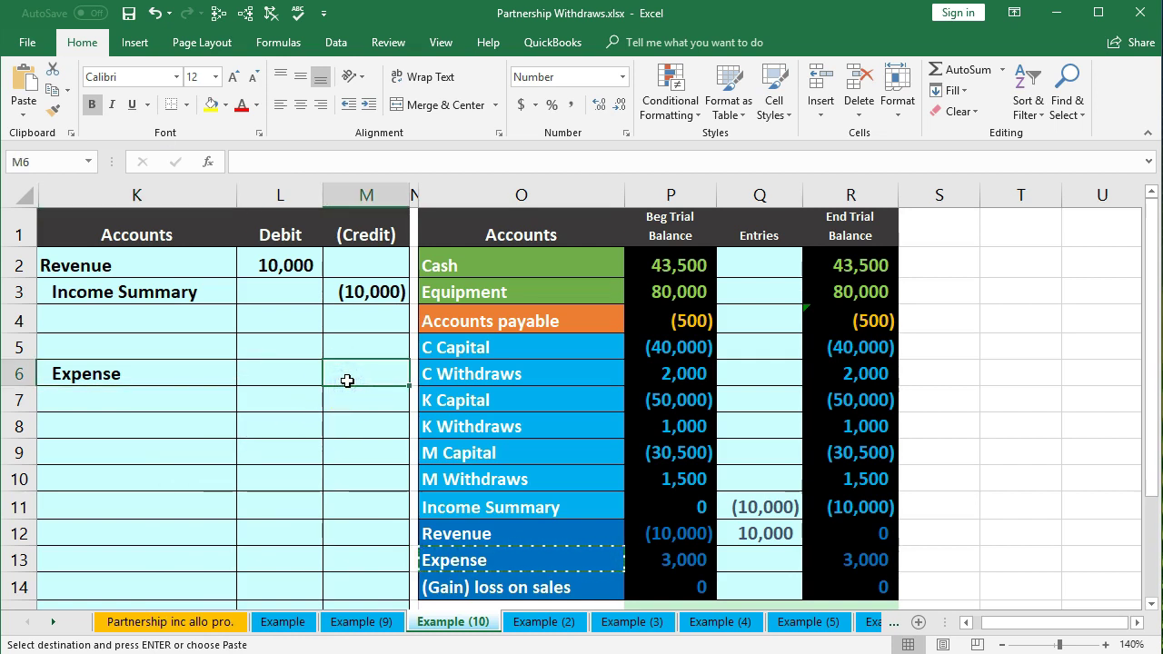
type("-3000")
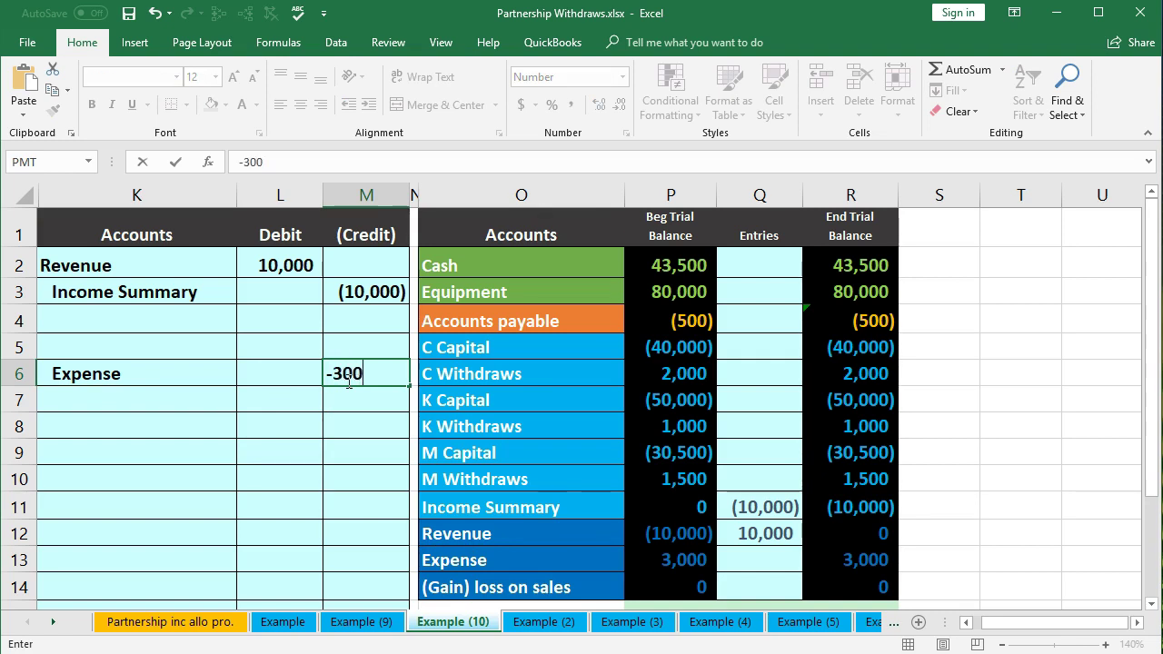
key("Return")
key("Left")
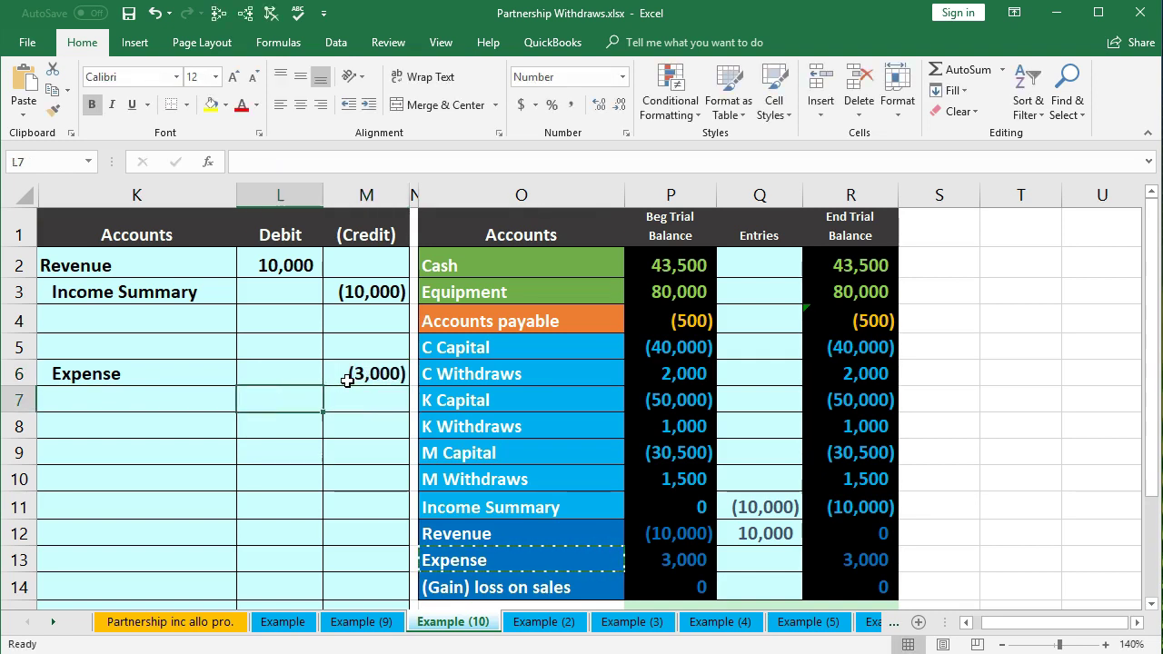
key("Up")
key("Up")
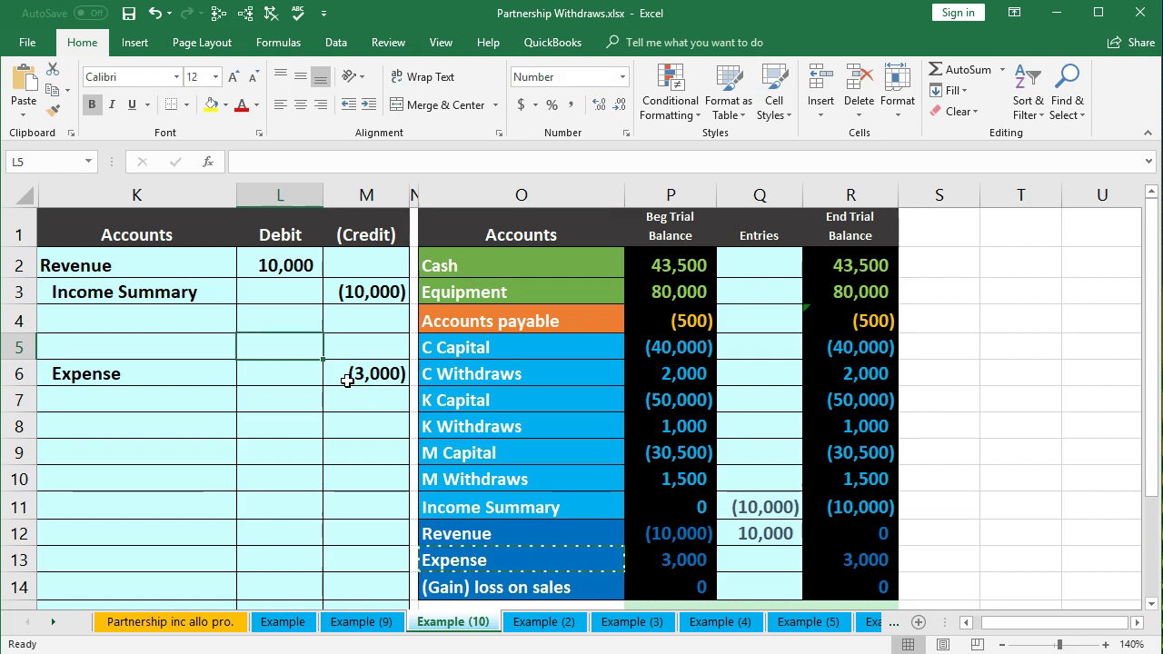
type("-")
key("Down")
key("Right")
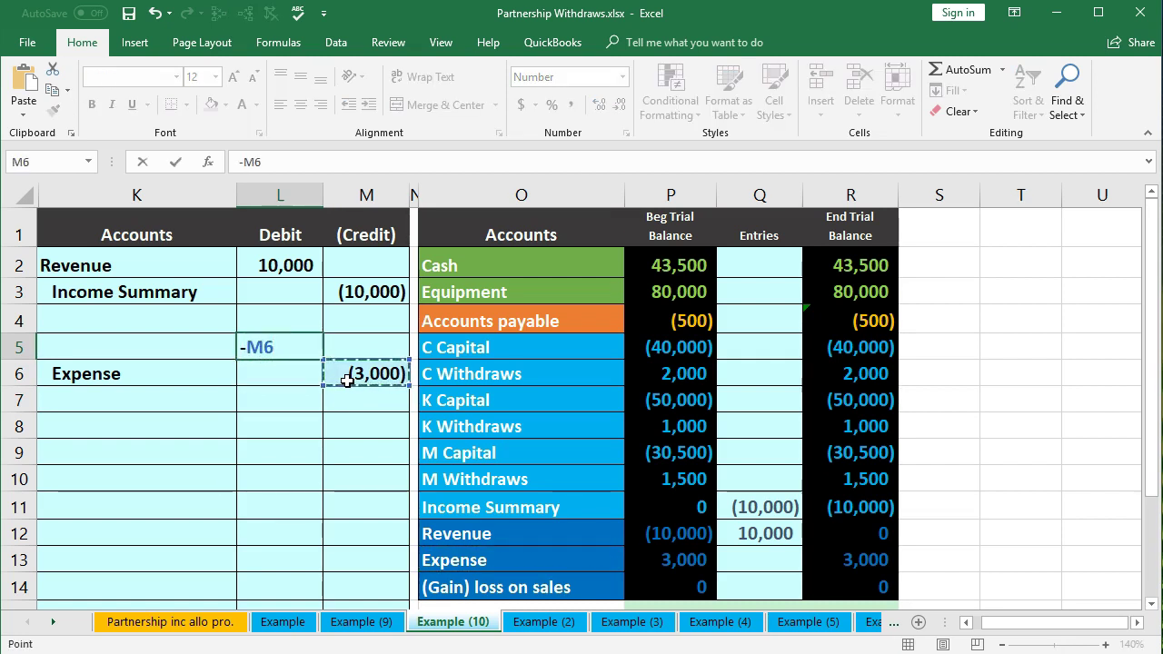
key("Return")
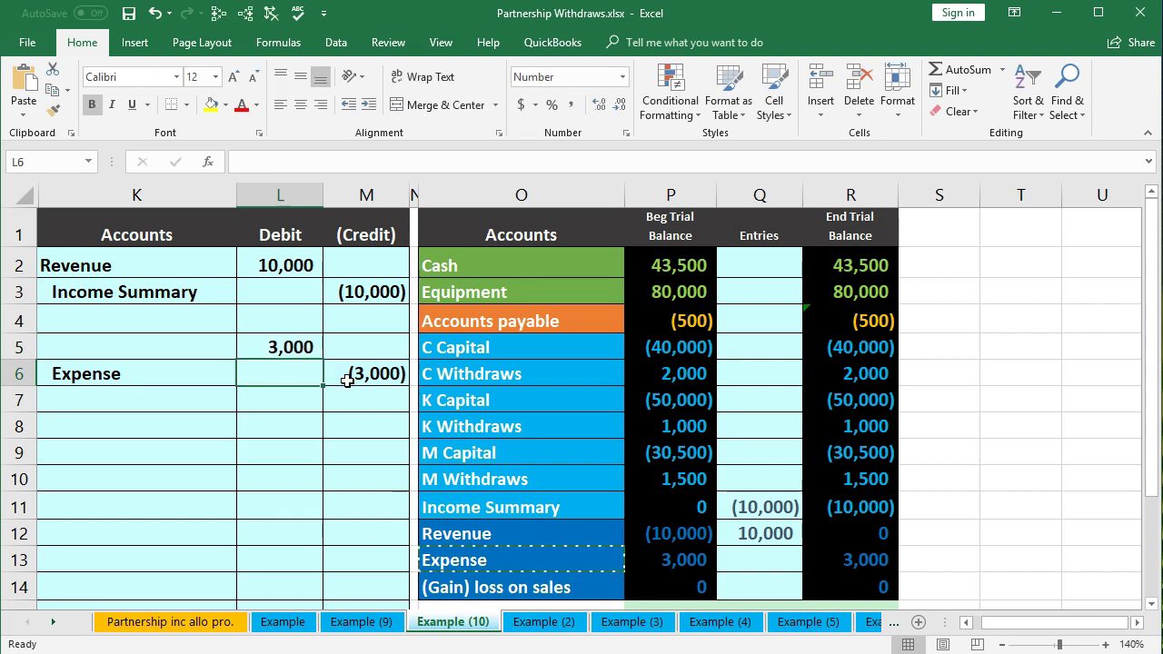
left_click(182, 348)
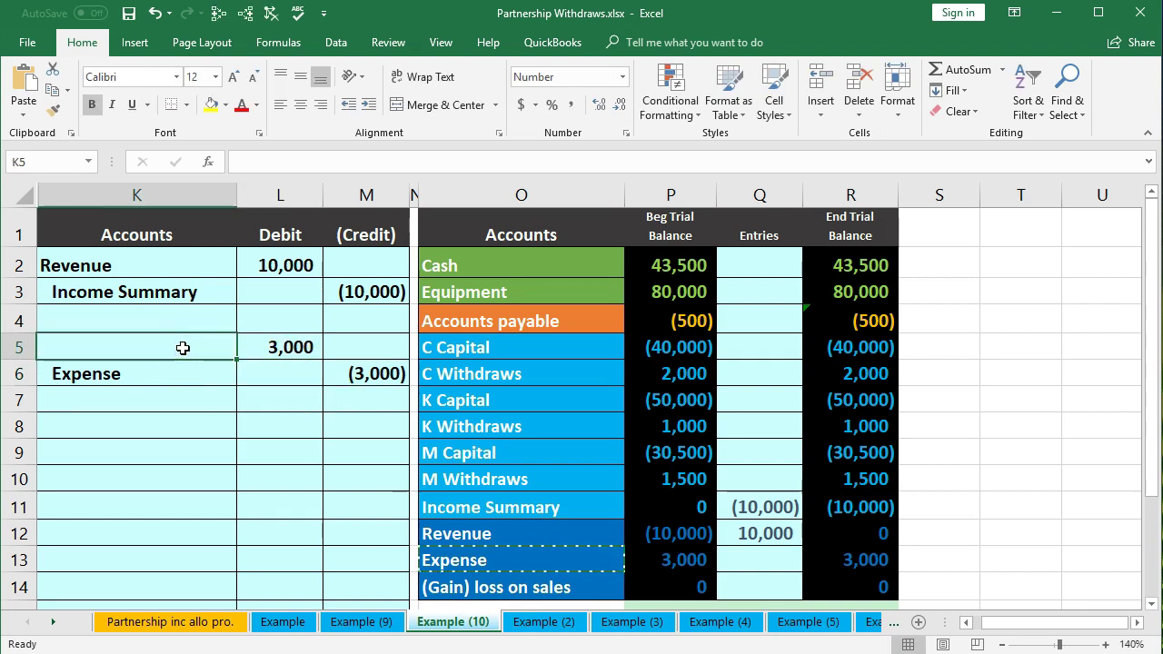
Paste the Income Summary label into K5 as a value
left_click(508, 507)
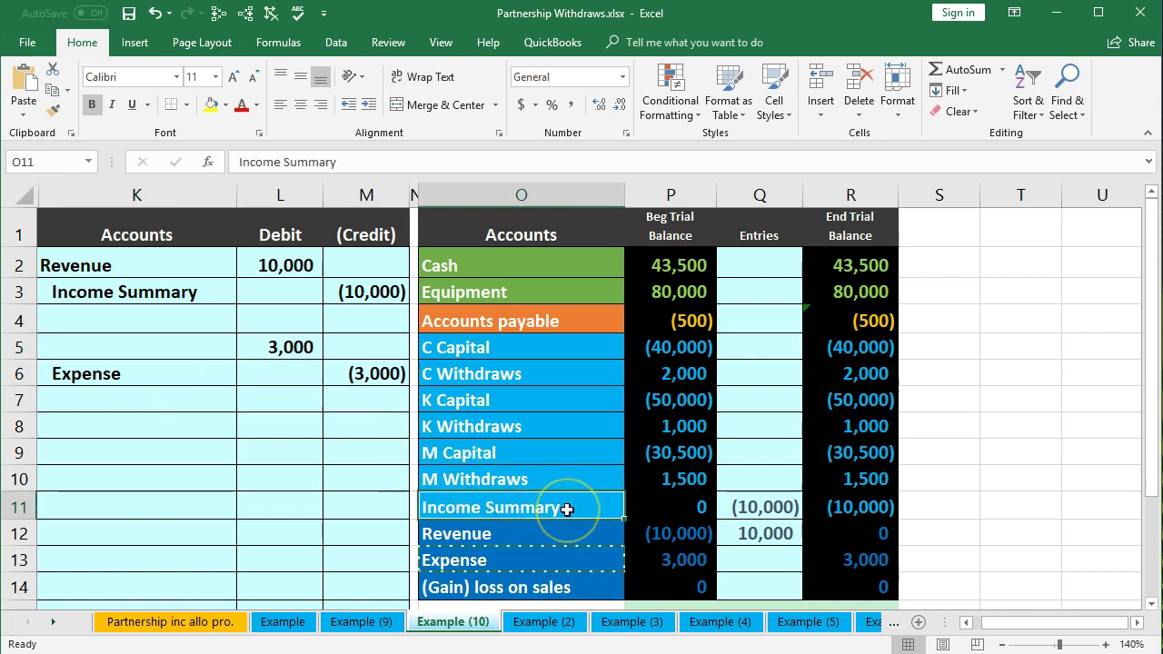
right_click(566, 508)
left_click(611, 138)
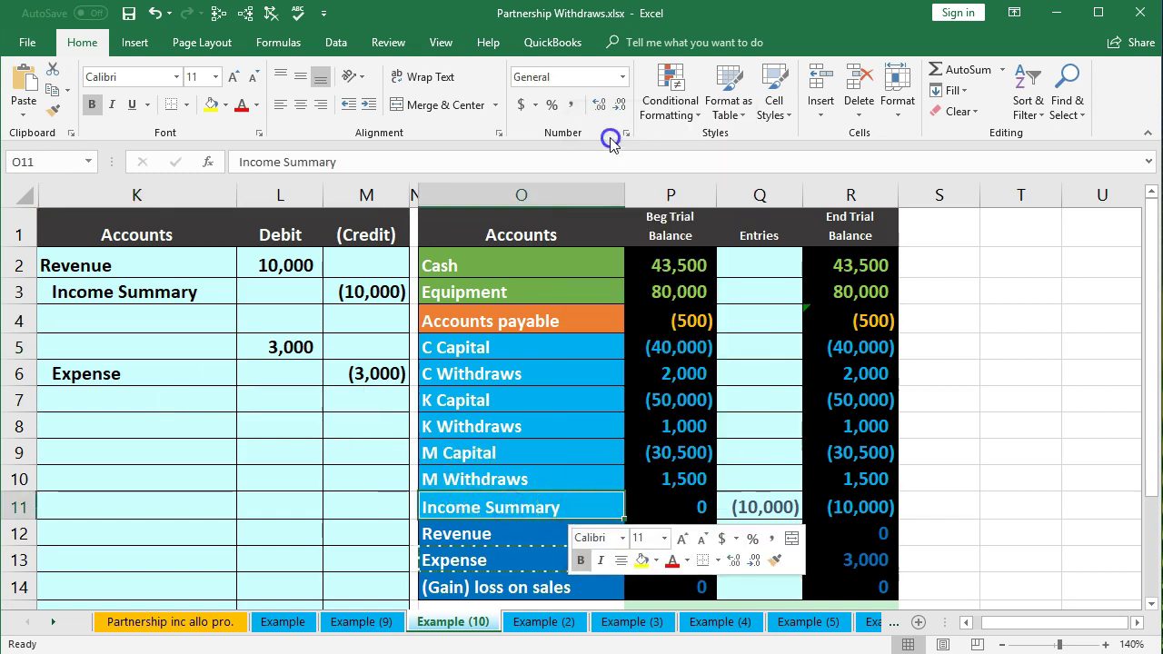
left_click(184, 355)
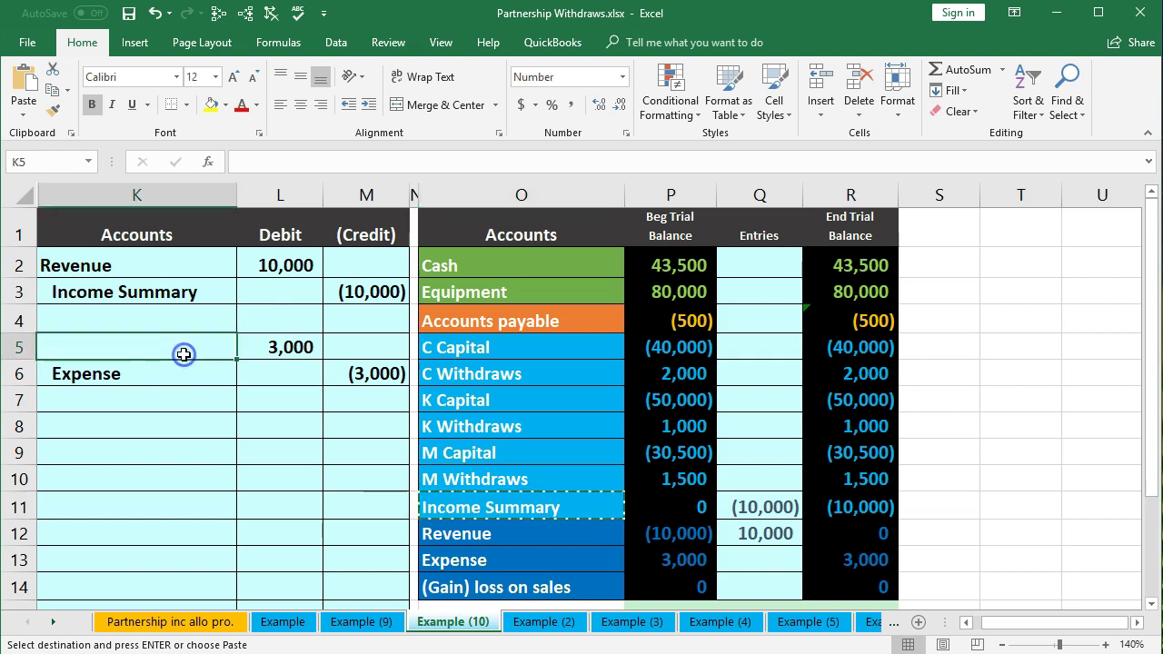
right_click(184, 354)
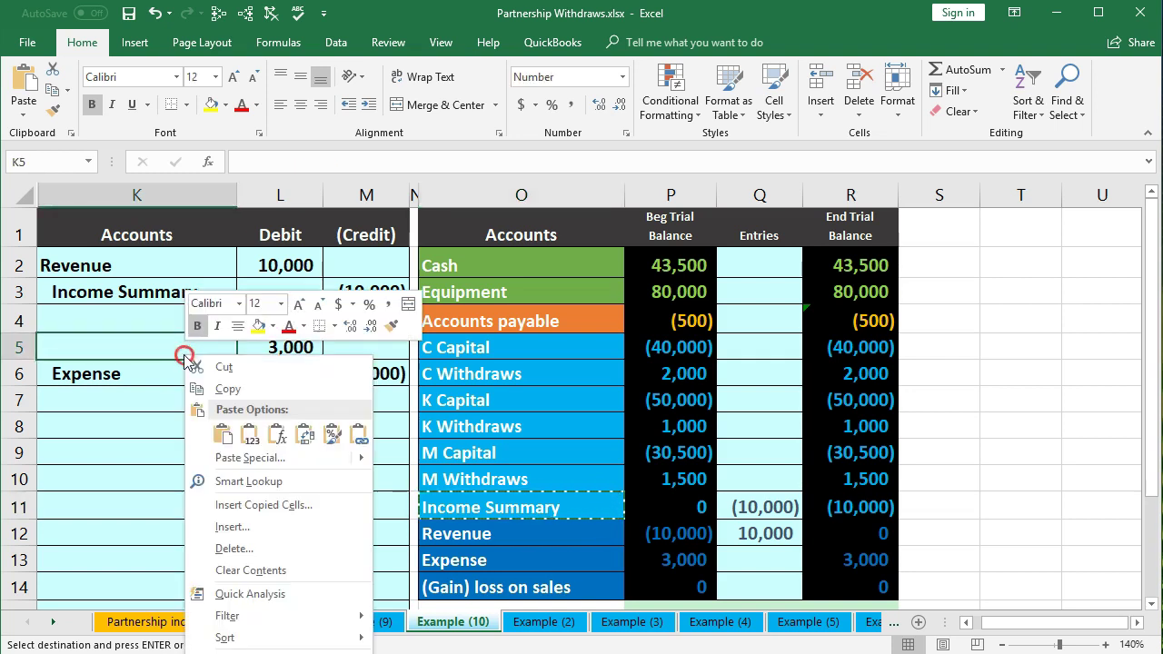
left_click(247, 436)
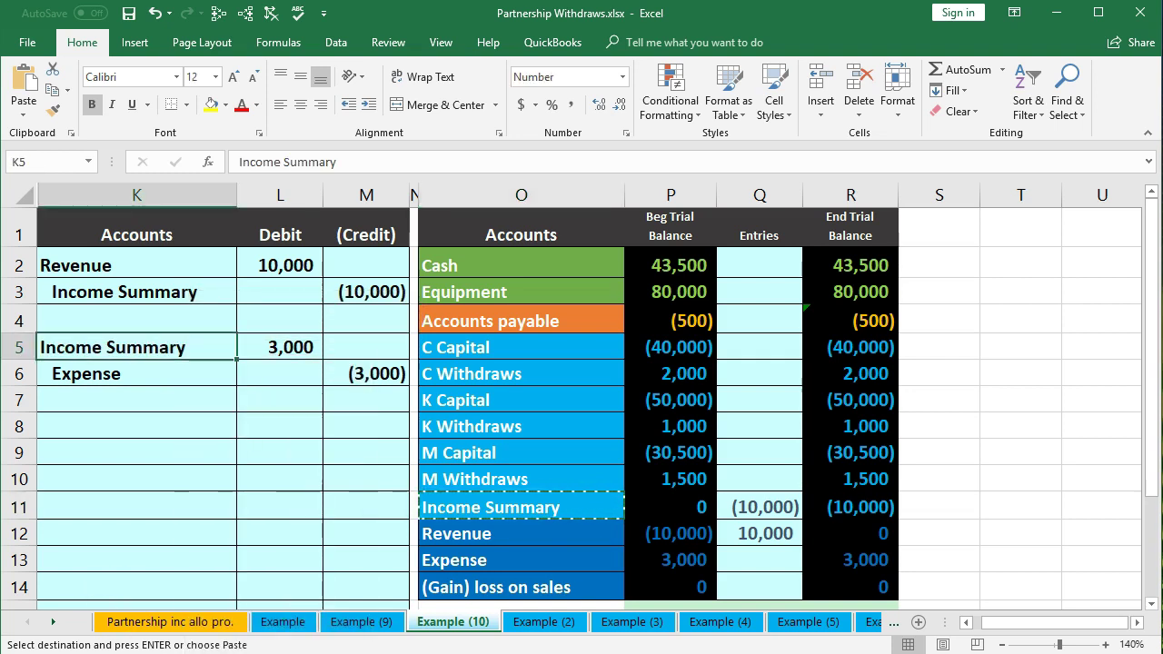
left_click_drag(184, 359, 246, 347)
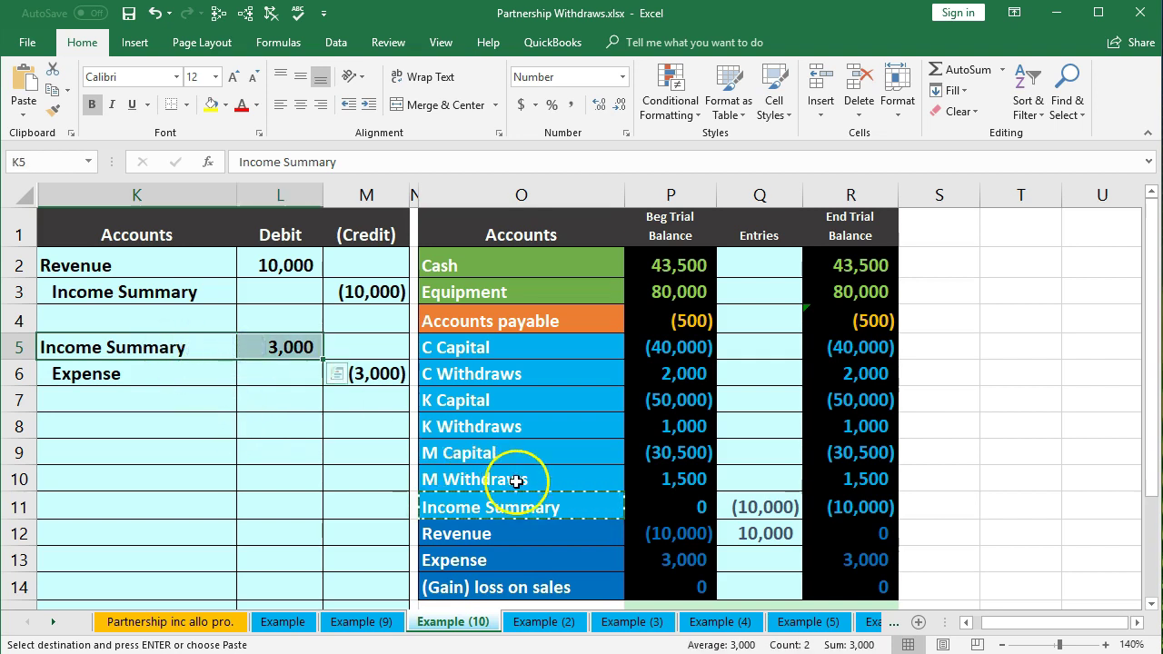
left_click_drag(536, 504, 644, 503)
key("ctrl+v")
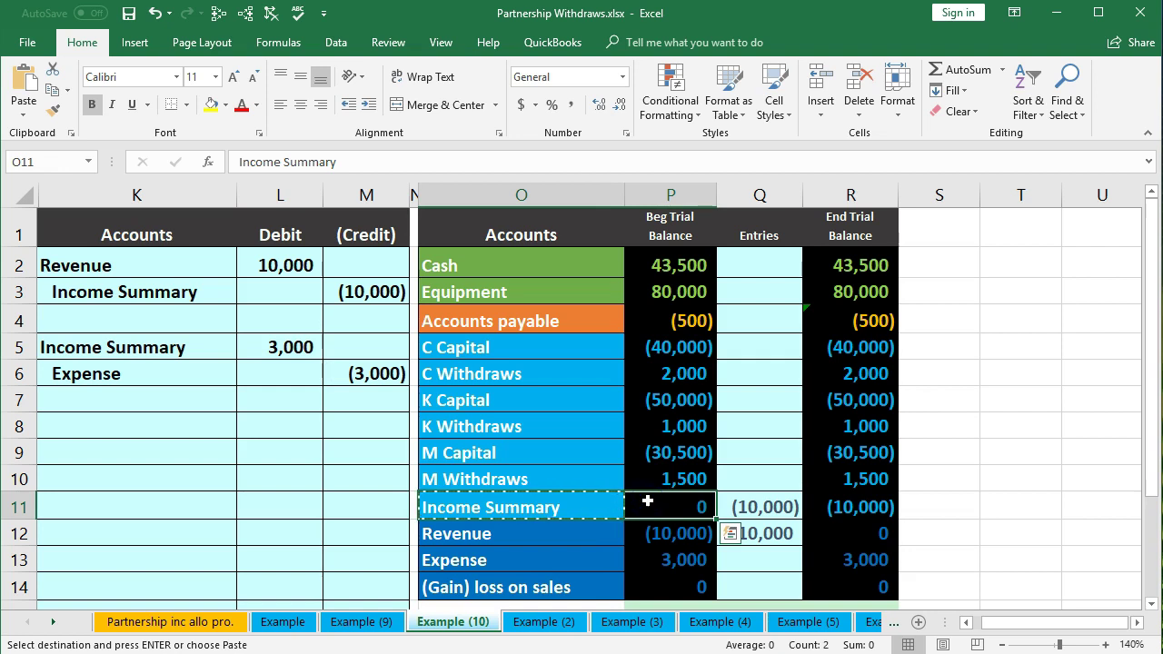
Edit Q11 to =M3+L5 so Income Summary's entry shows (7,000)
left_click(773, 506)
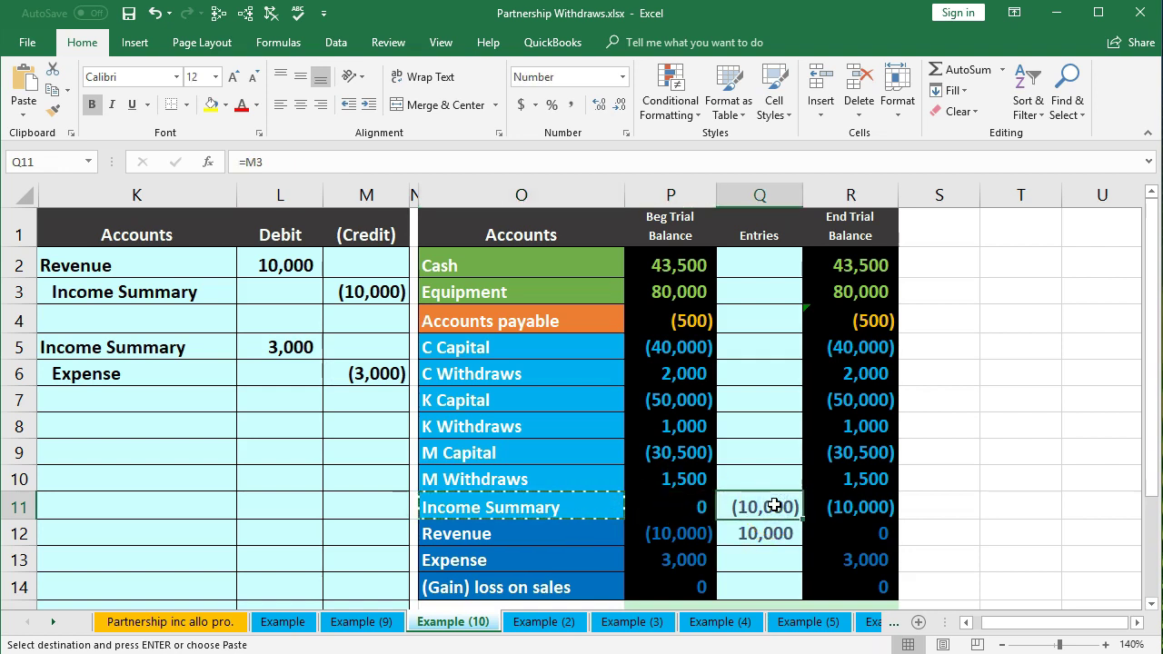
double_click(773, 506)
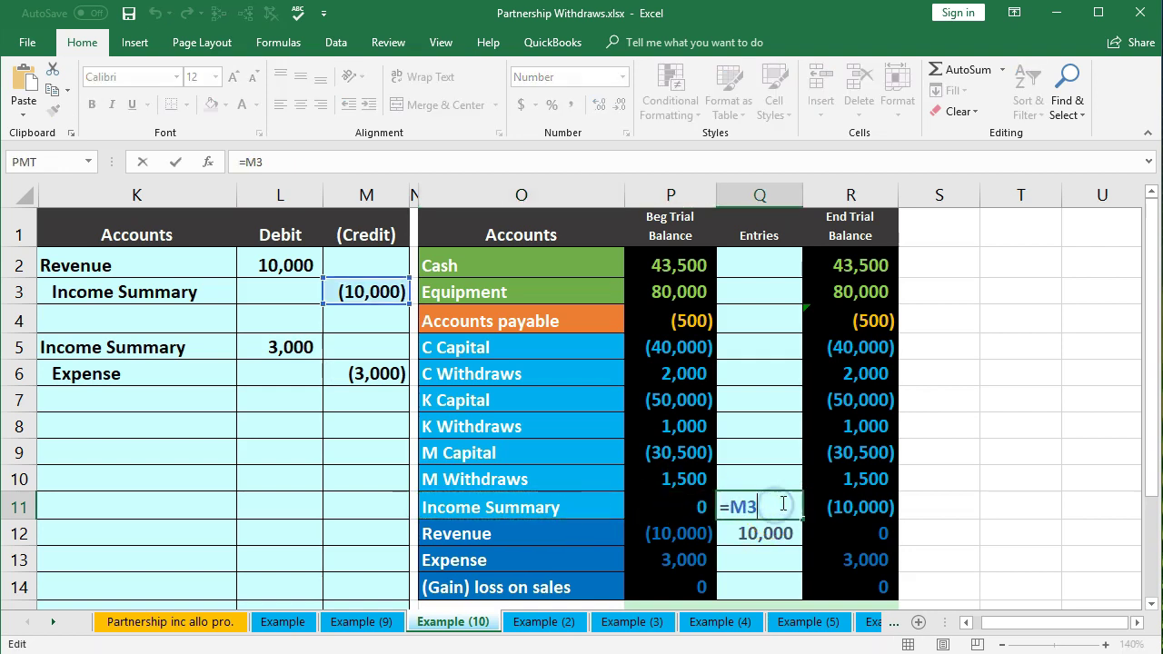
type("+")
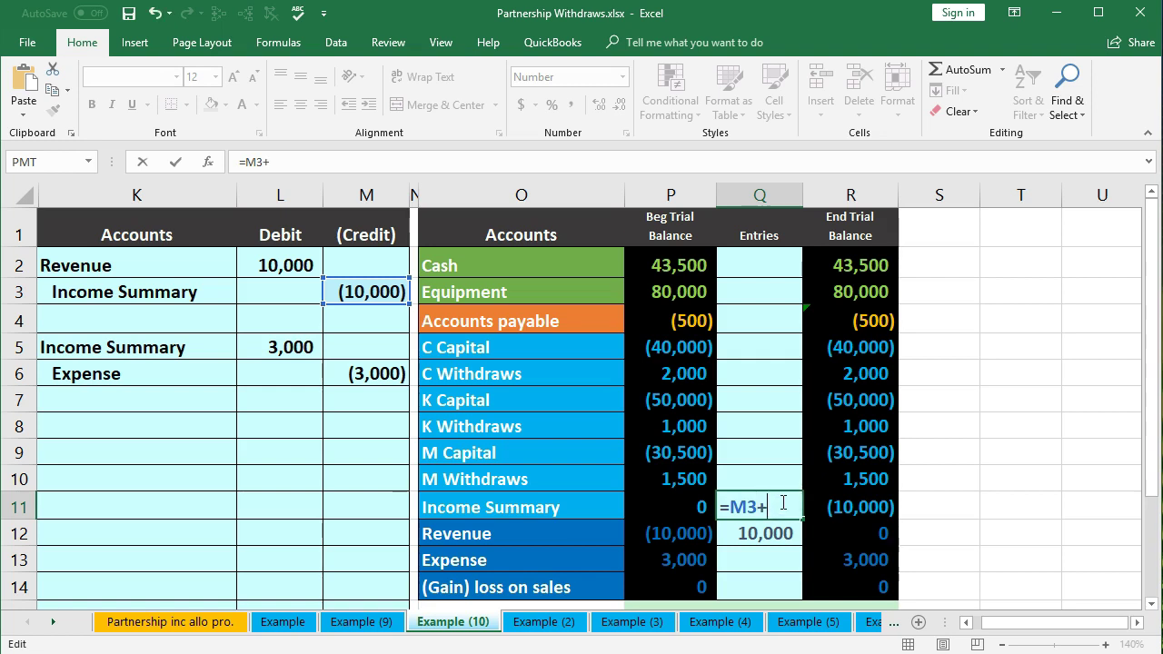
left_click(304, 347)
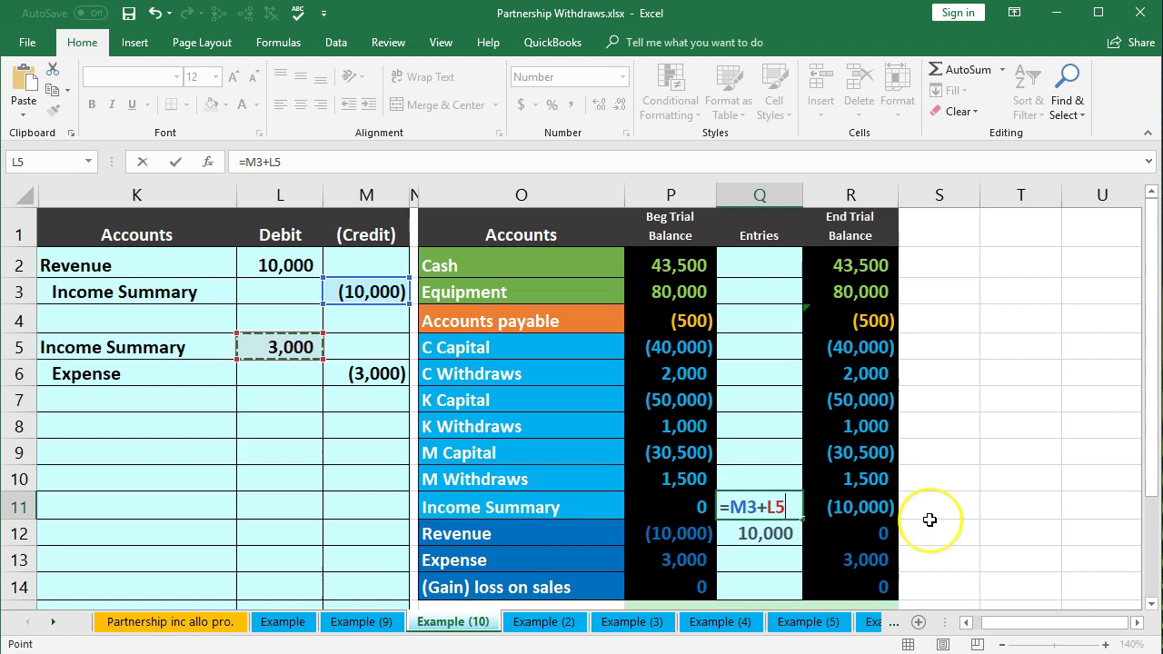
key("Return")
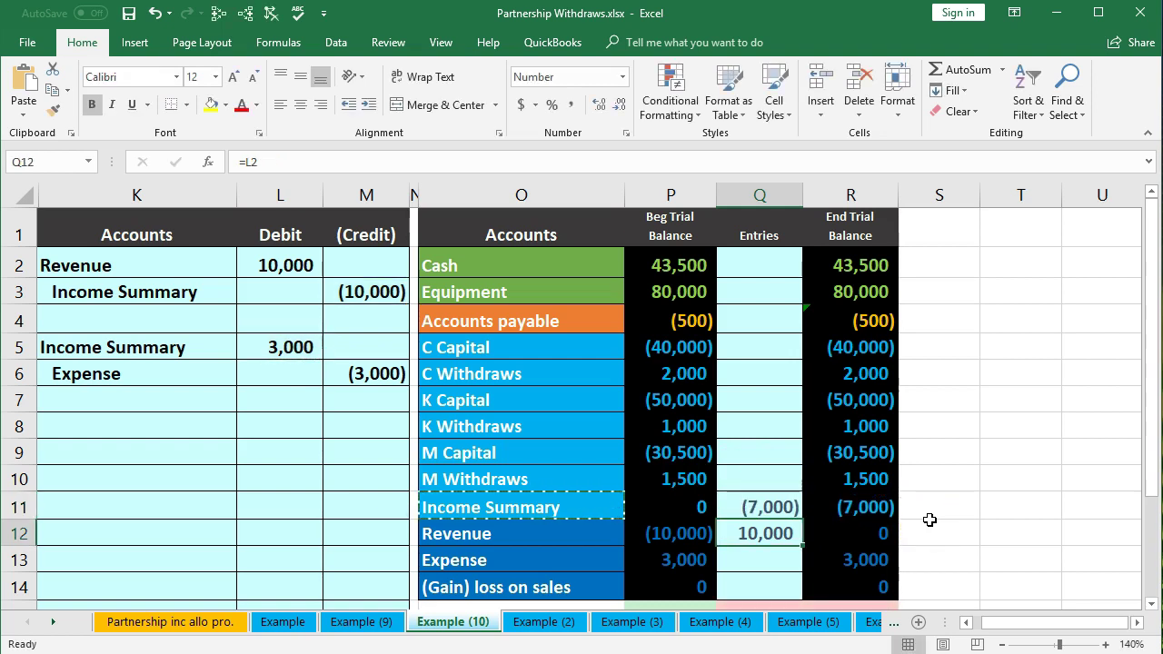
Link Expense's Entries cell Q13 to M6, showing (3,000), then check Net Income in P16
left_click(771, 560)
left_click_drag(155, 373, 328, 367)
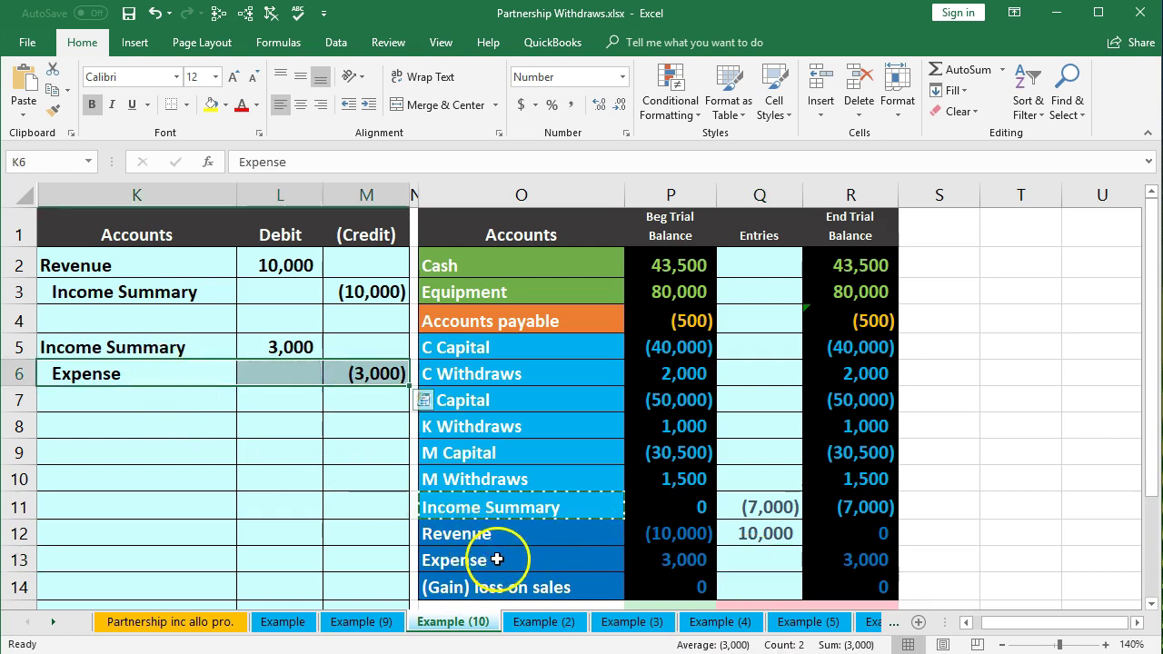
left_click_drag(493, 556, 680, 557)
left_click(761, 559)
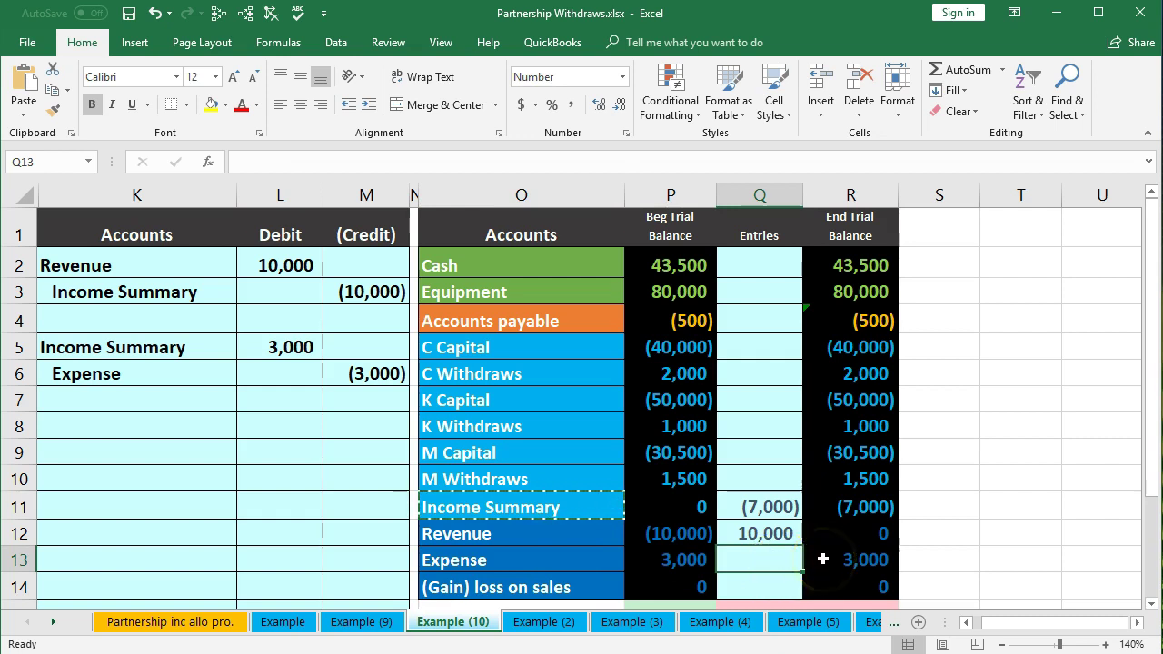
type("=")
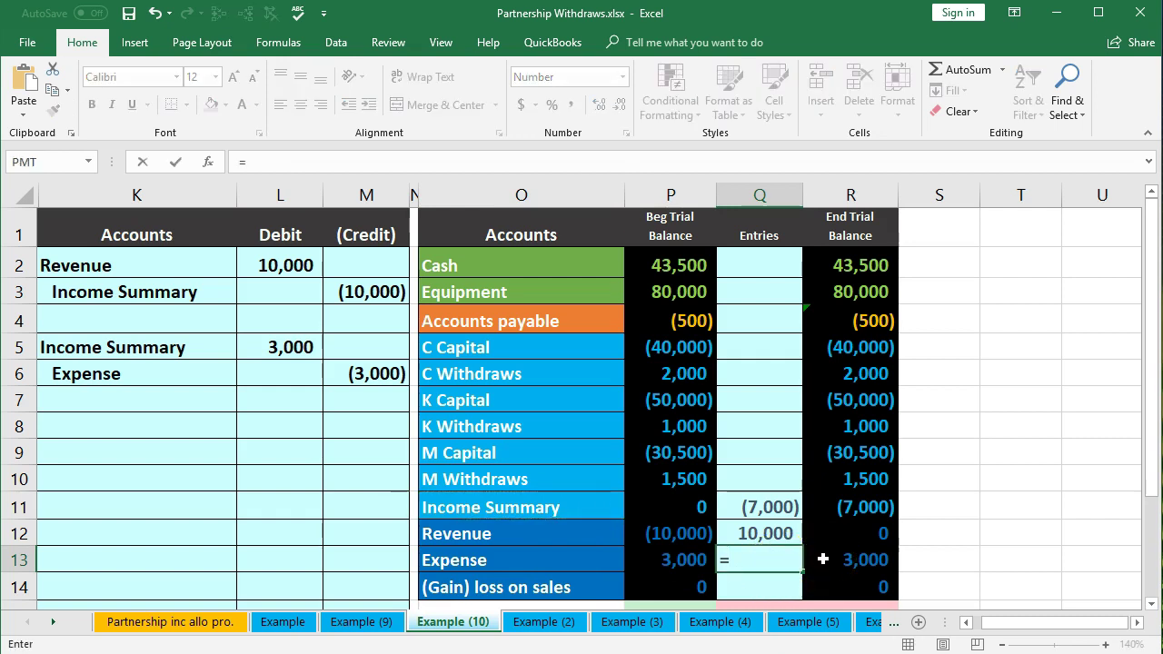
left_click(377, 374)
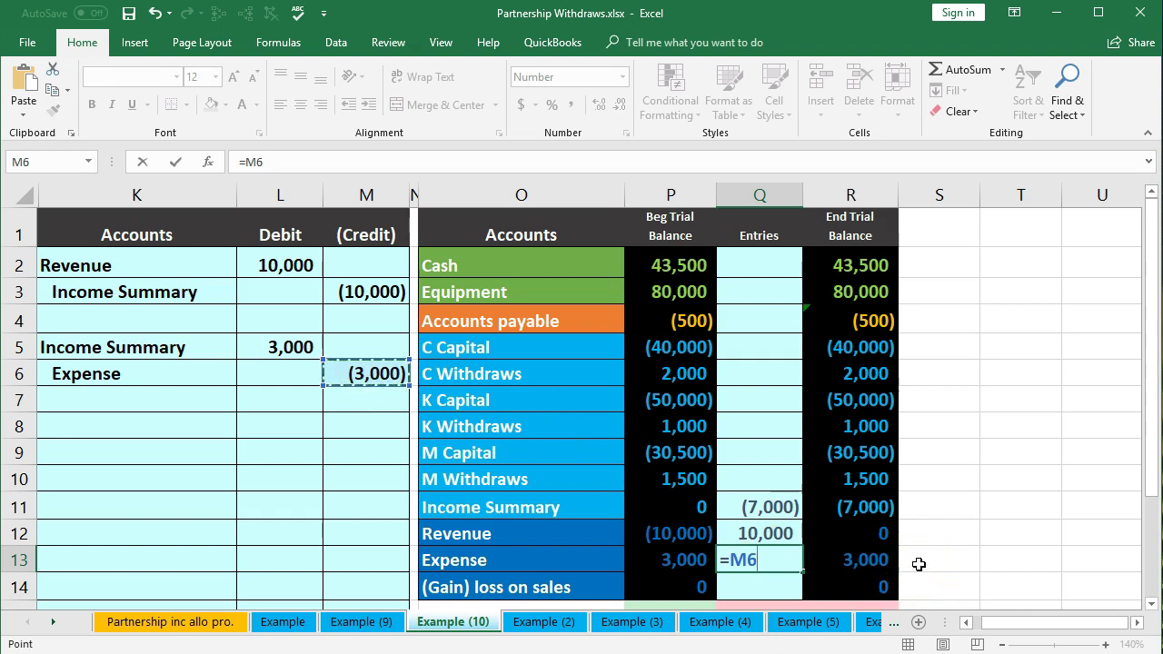
key("Return")
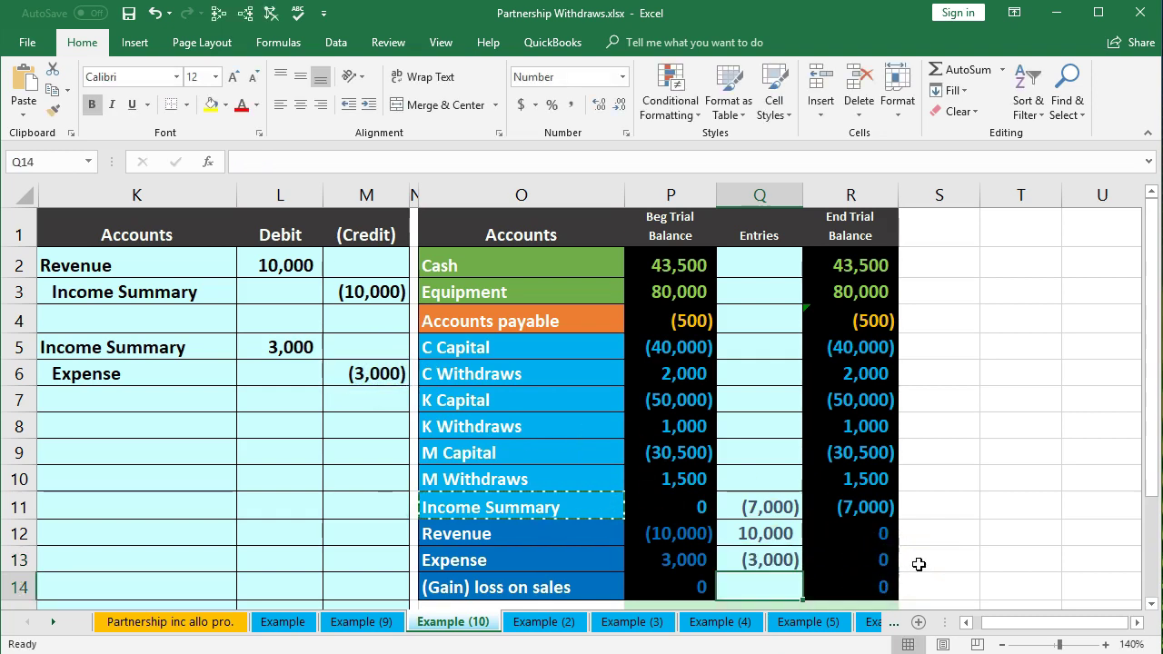
scroll(917, 563, "down", 1)
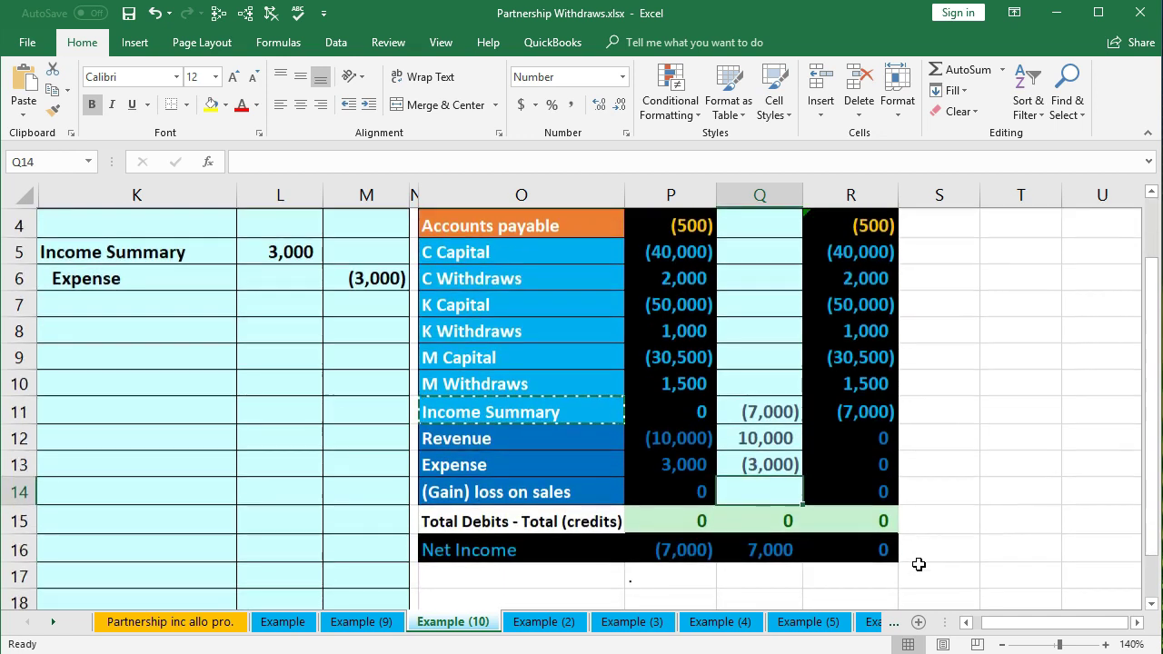
left_click(696, 550)
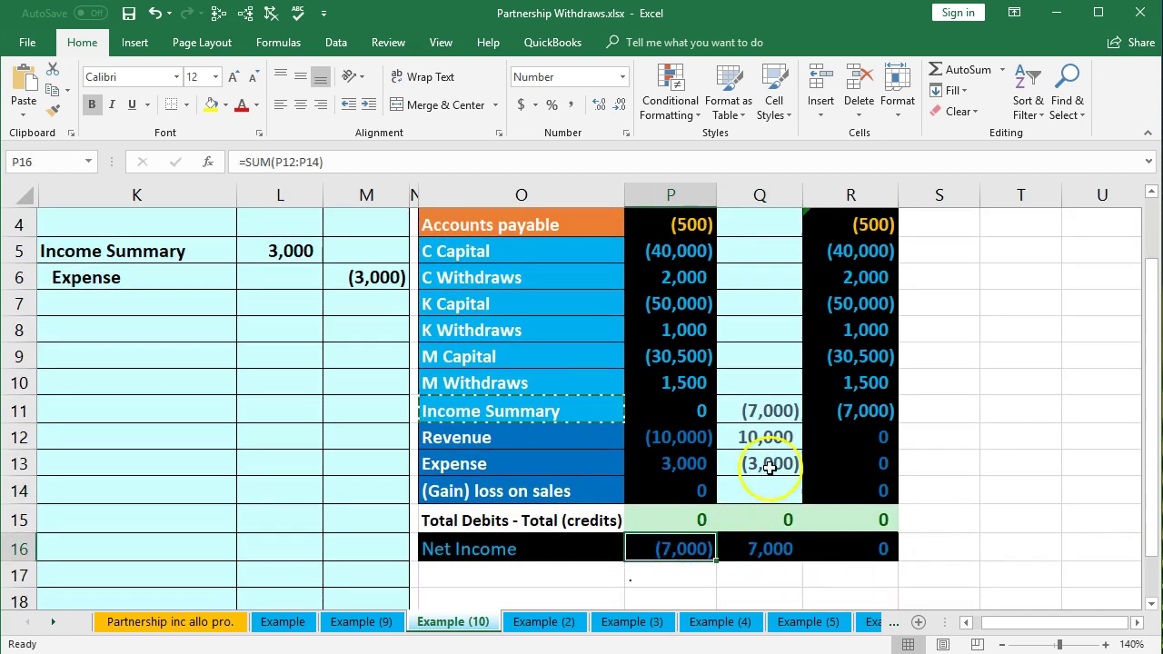
left_click(827, 409)
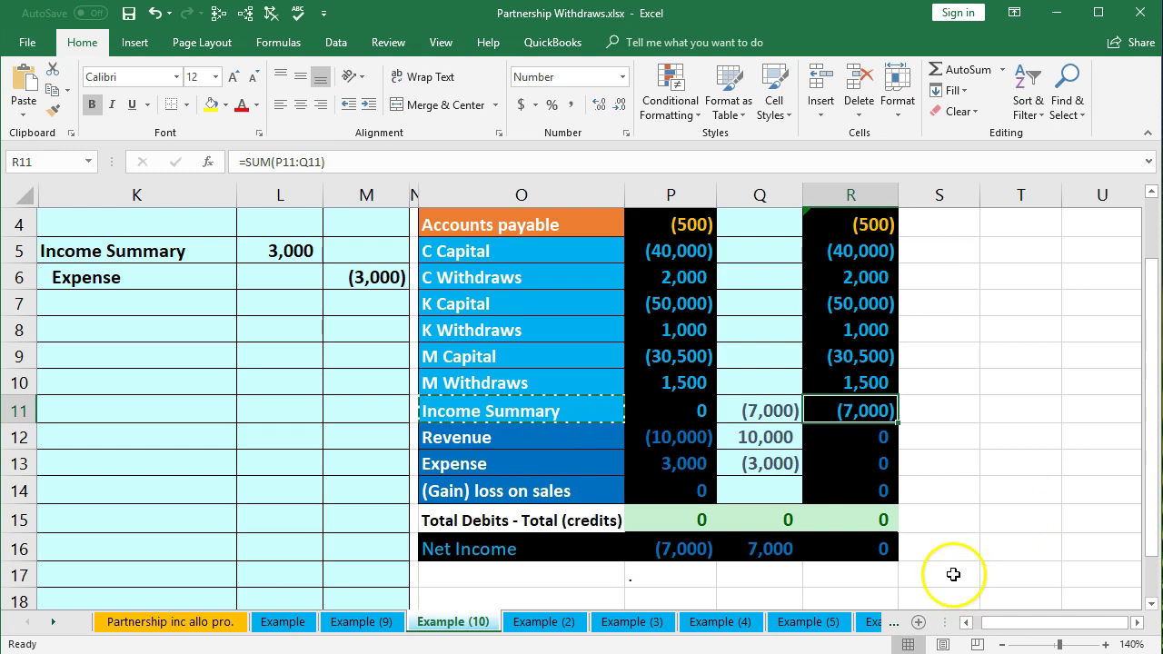
left_click(694, 550)
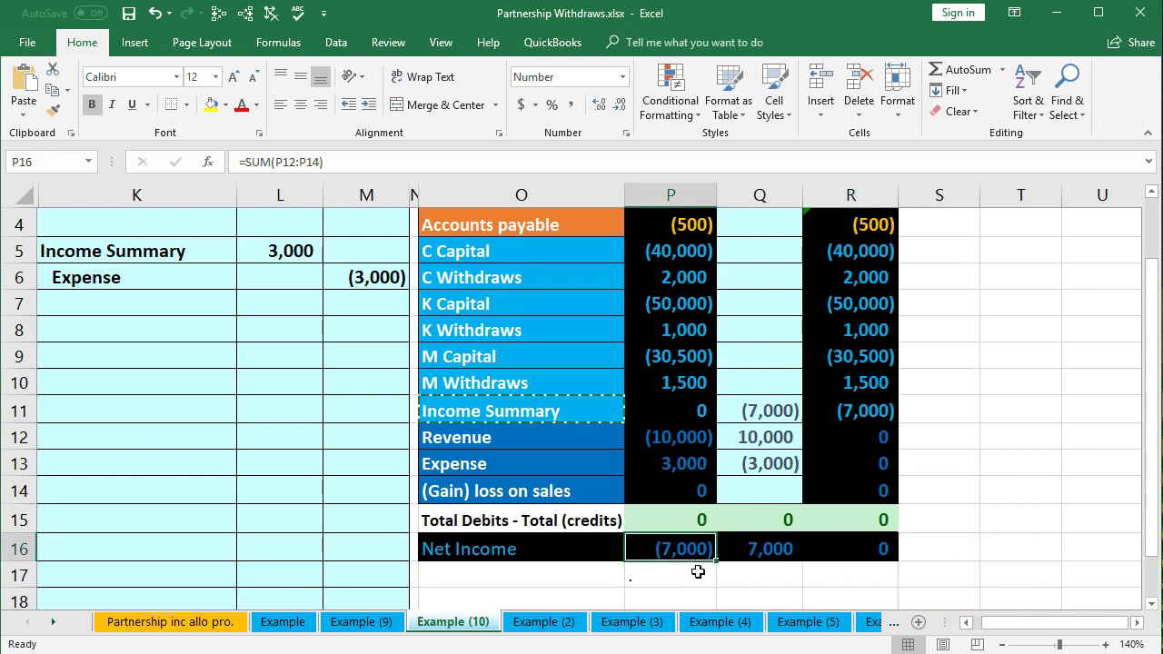
left_click(848, 411)
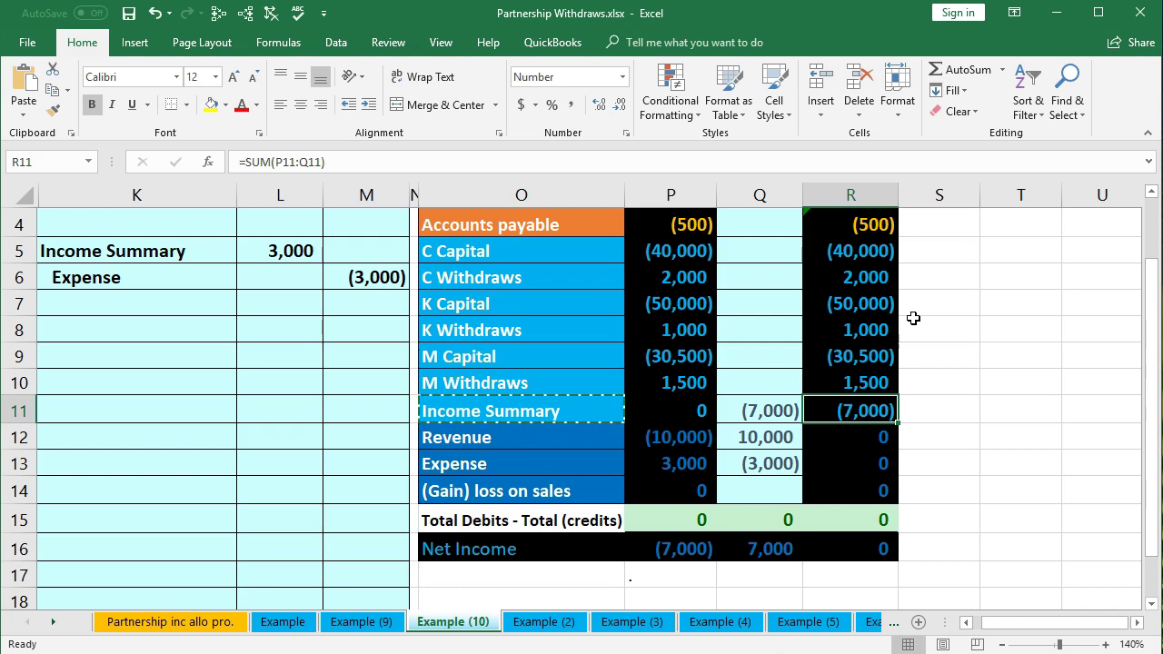
Paste the Income Summary label into K8 as a value
left_click(589, 251)
left_click(547, 330)
left_click(529, 381)
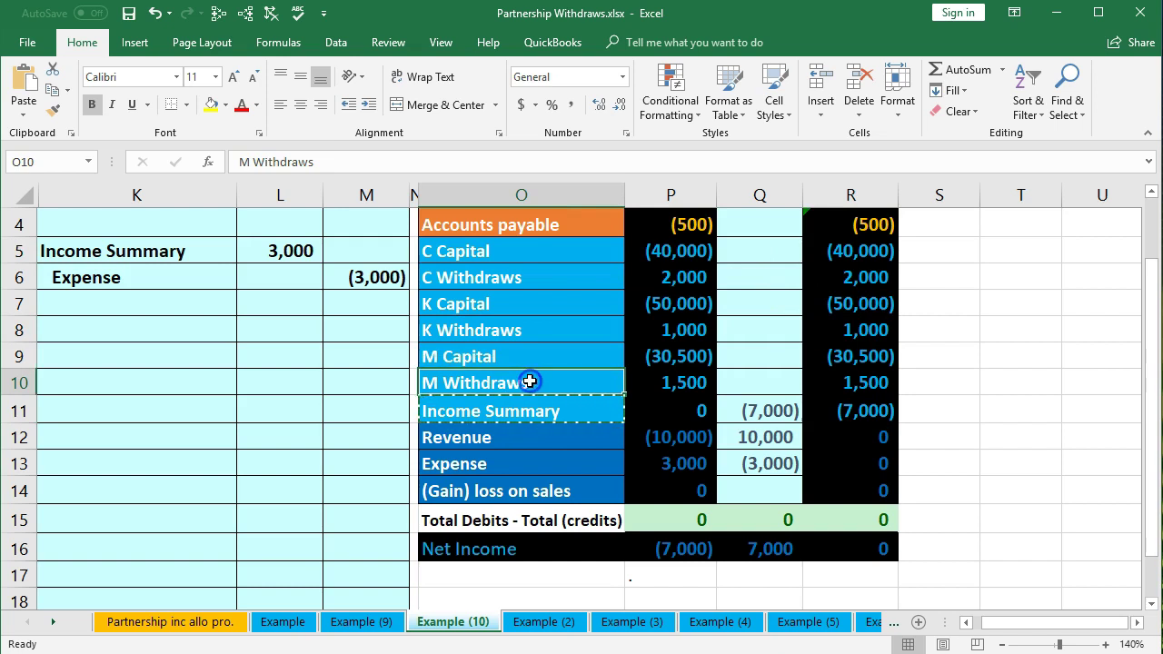
left_click(753, 410)
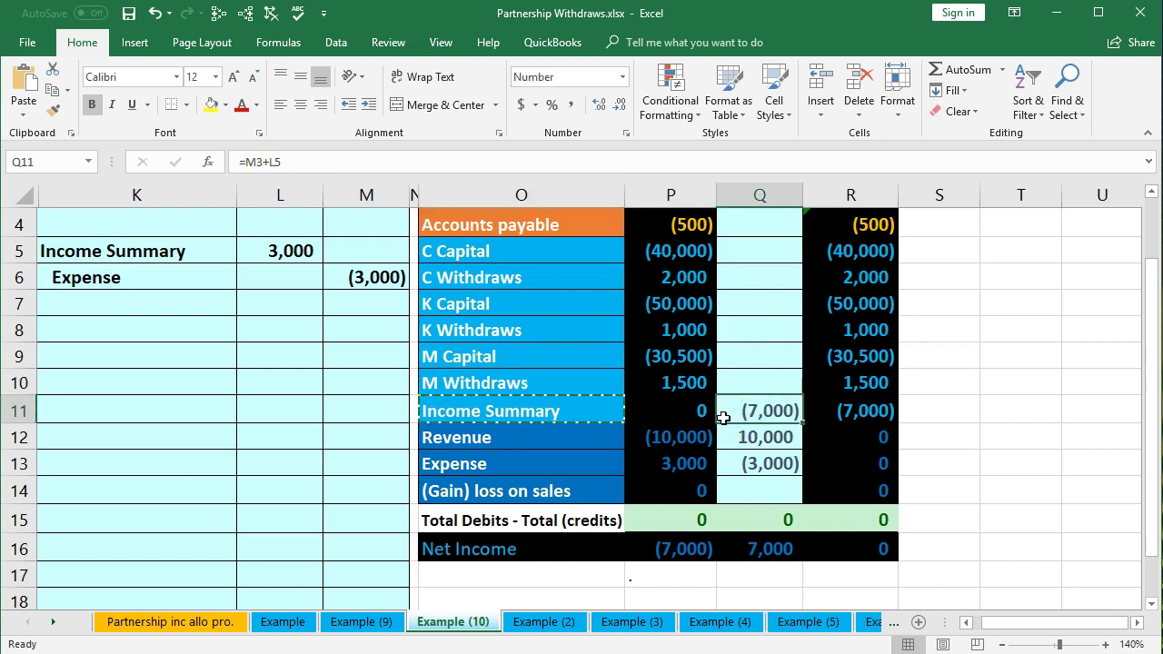
left_click(578, 413)
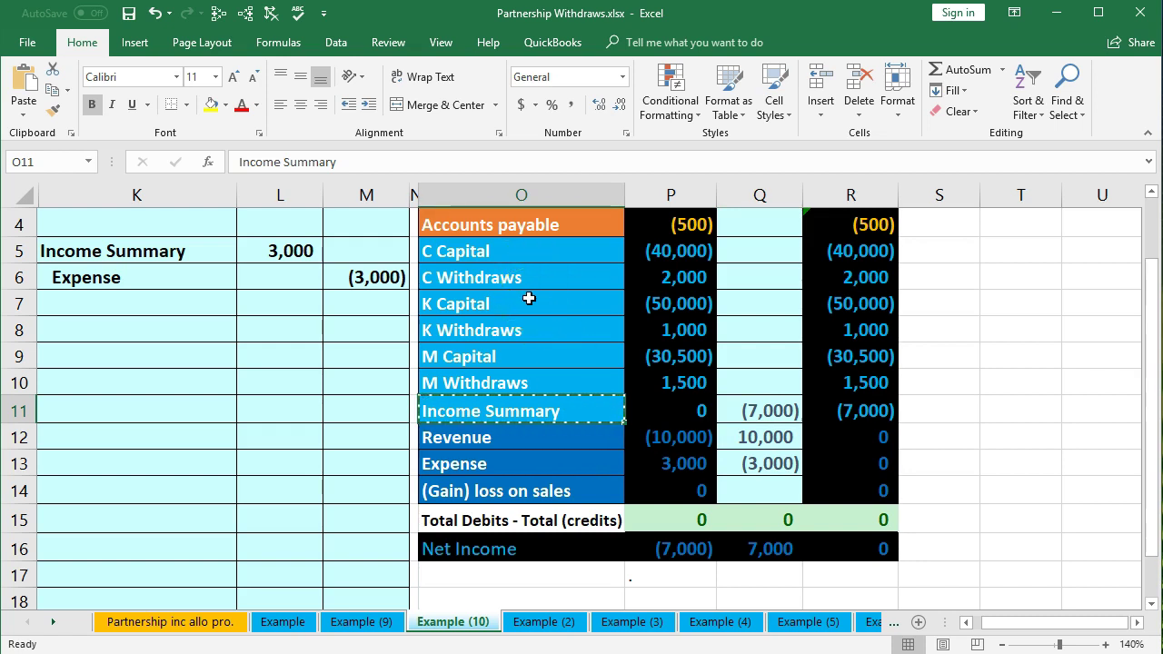
right_click(528, 413)
left_click(541, 447)
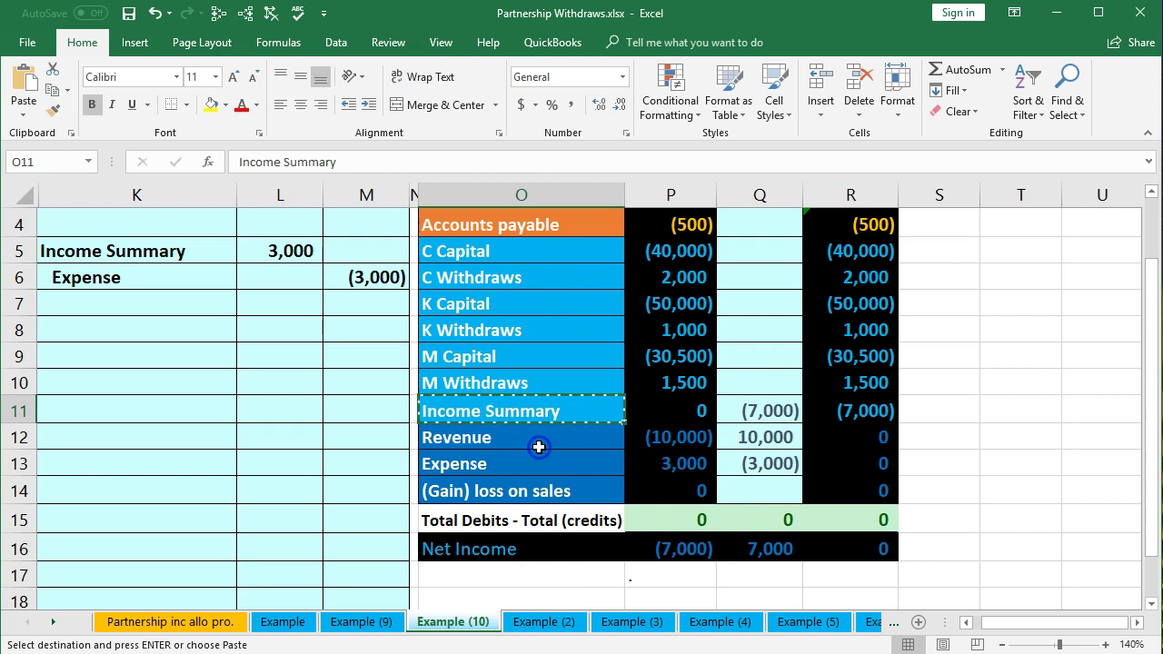
left_click(158, 329)
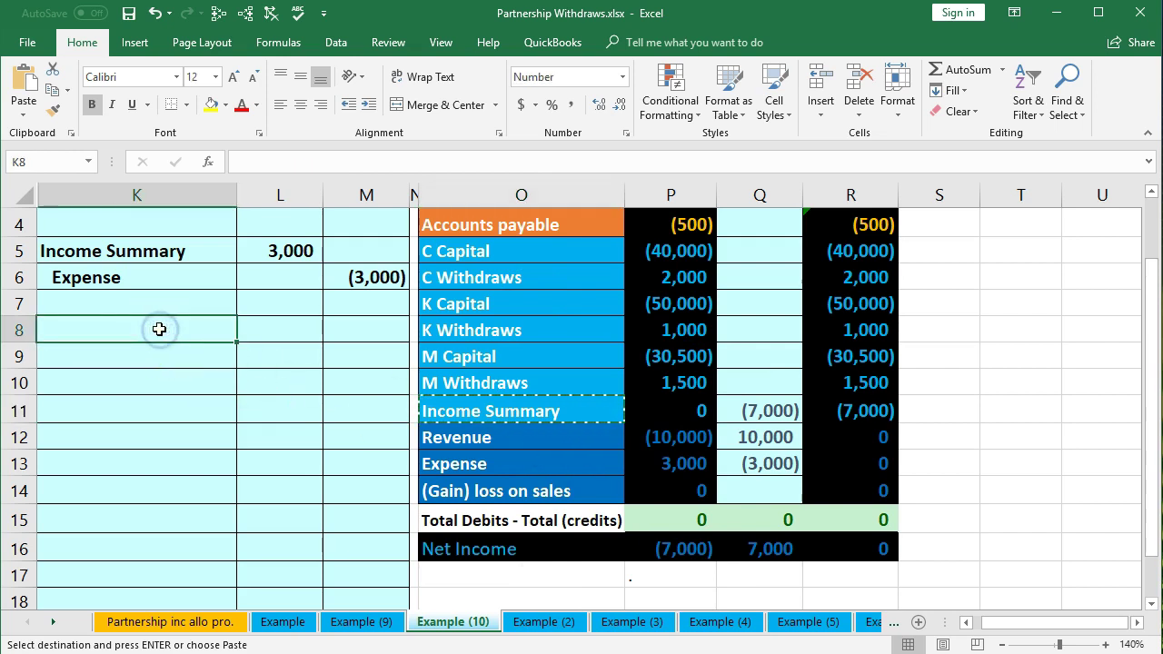
right_click(159, 329)
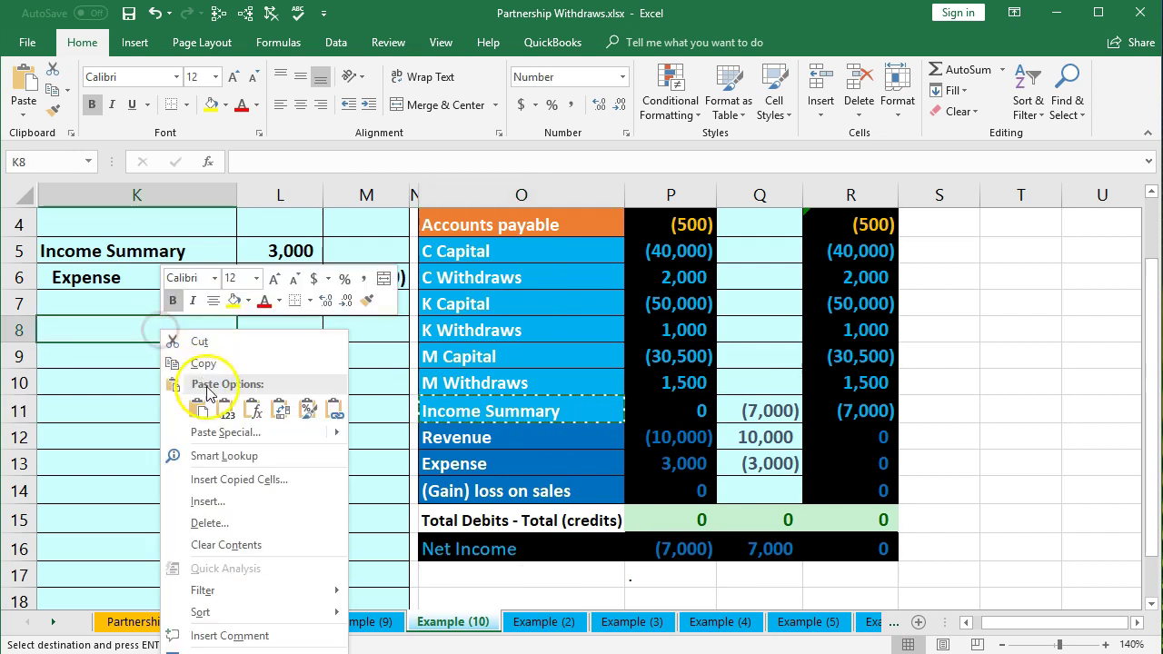
left_click(224, 410)
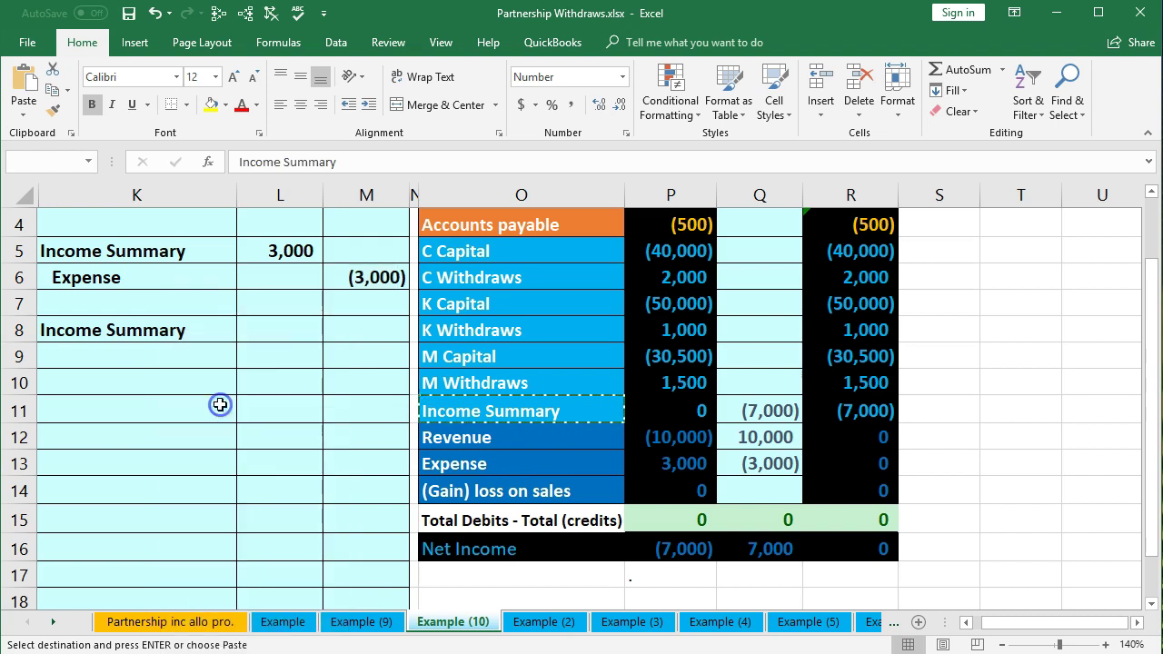
Enter a 7,000 debit in L8
left_click(278, 329)
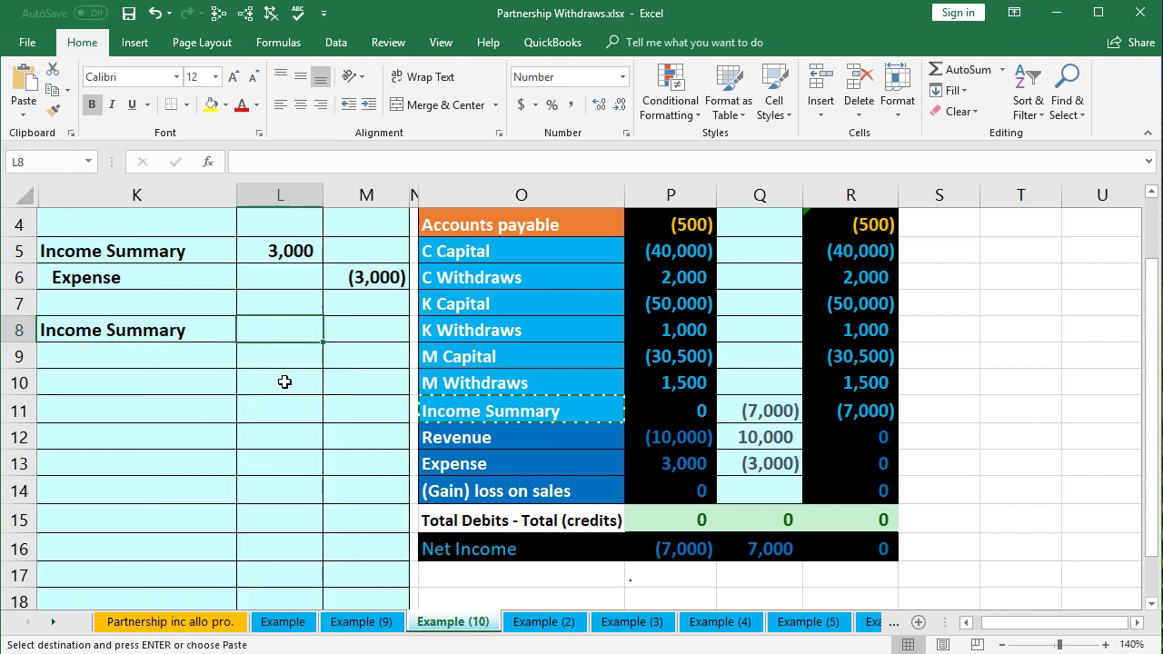
type("7000")
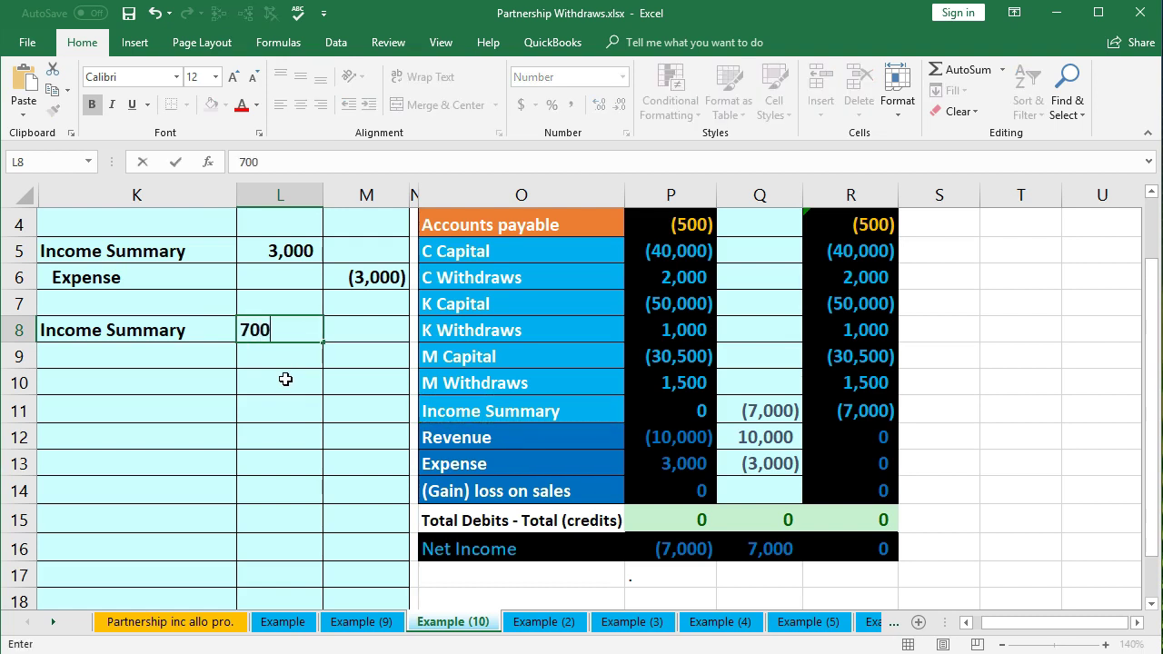
key("Return")
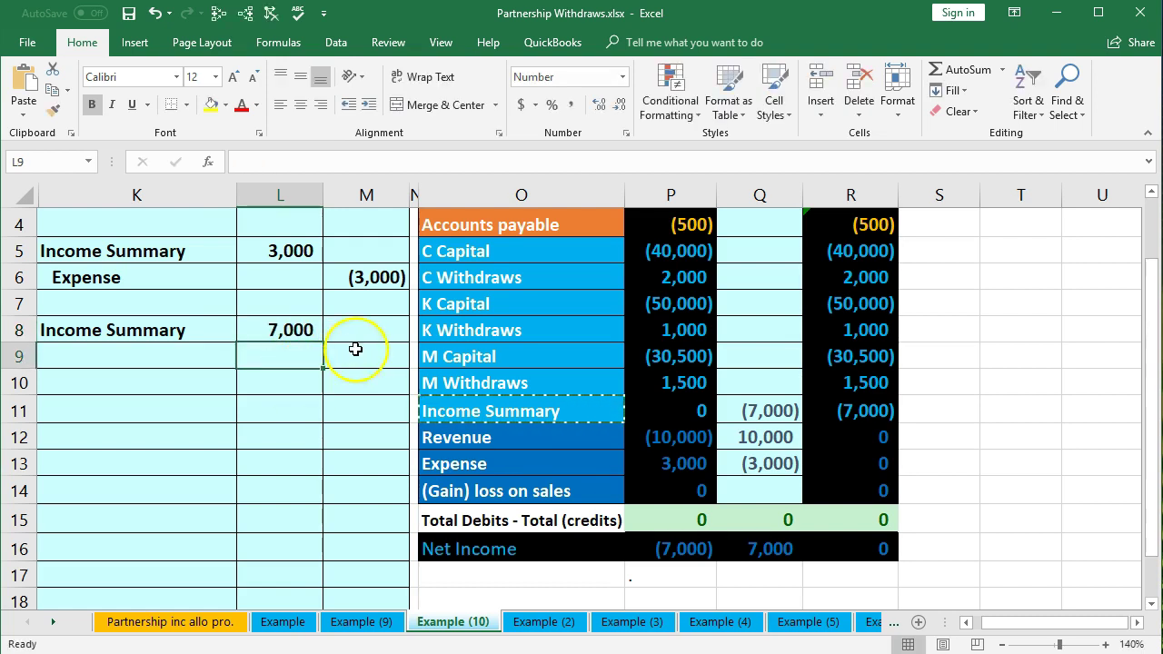
Copy C Capital, K Capital and M Capital and paste them as values into K9:K11
left_click(502, 252)
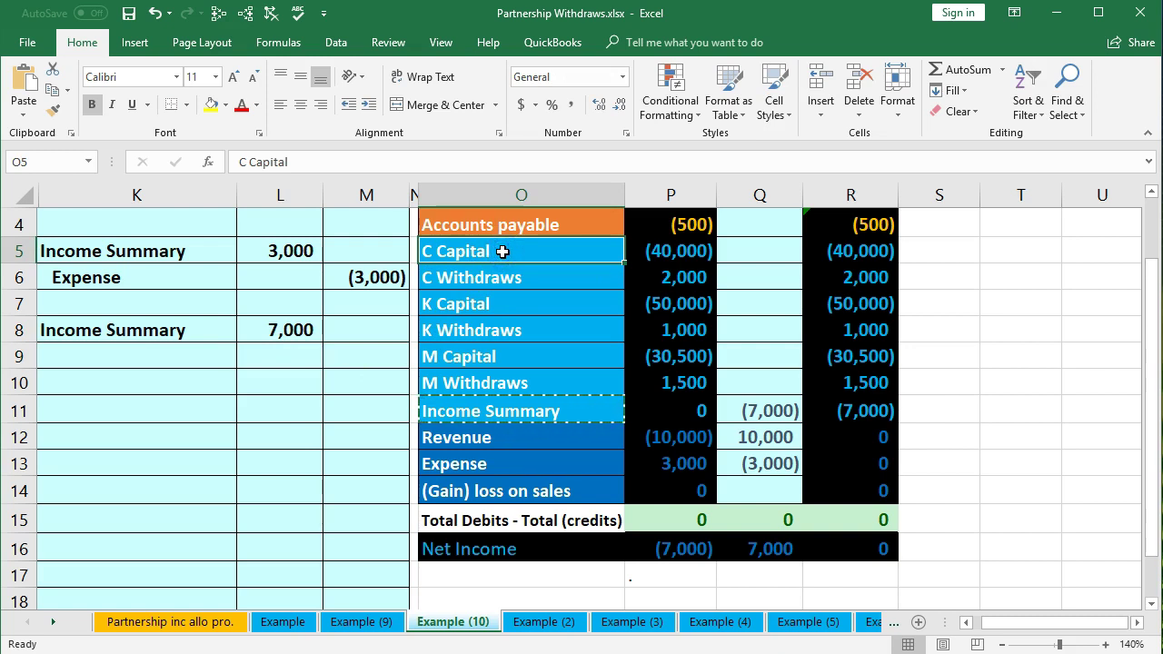
left_click(497, 302, "ctrl")
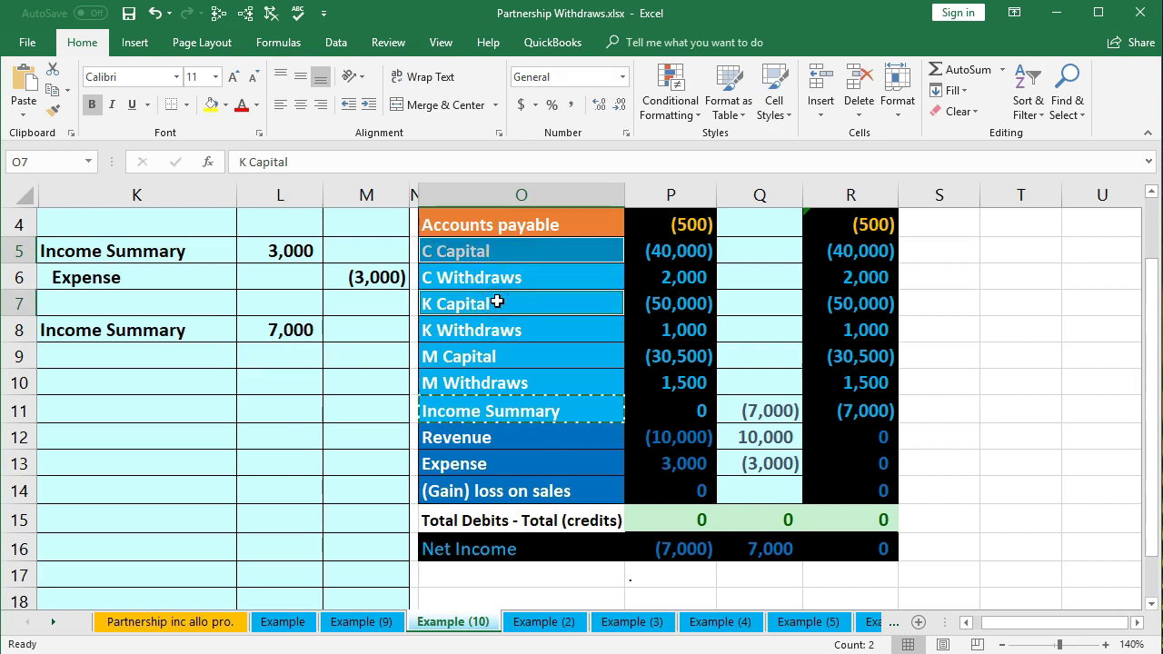
left_click(496, 357, "ctrl")
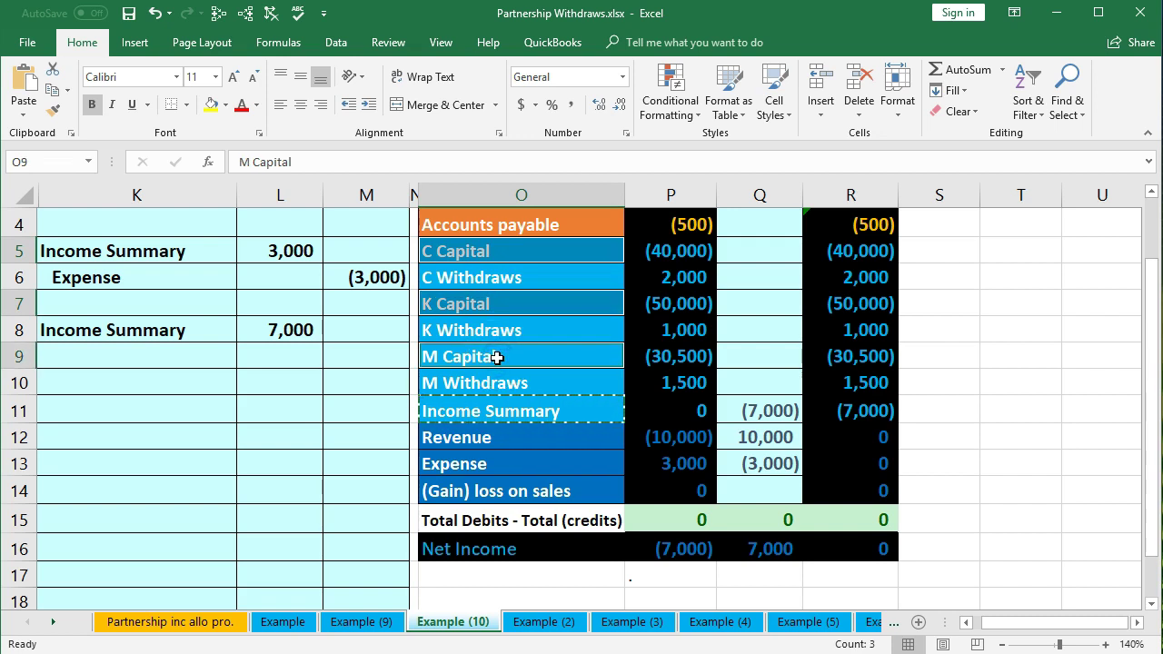
right_click(514, 251)
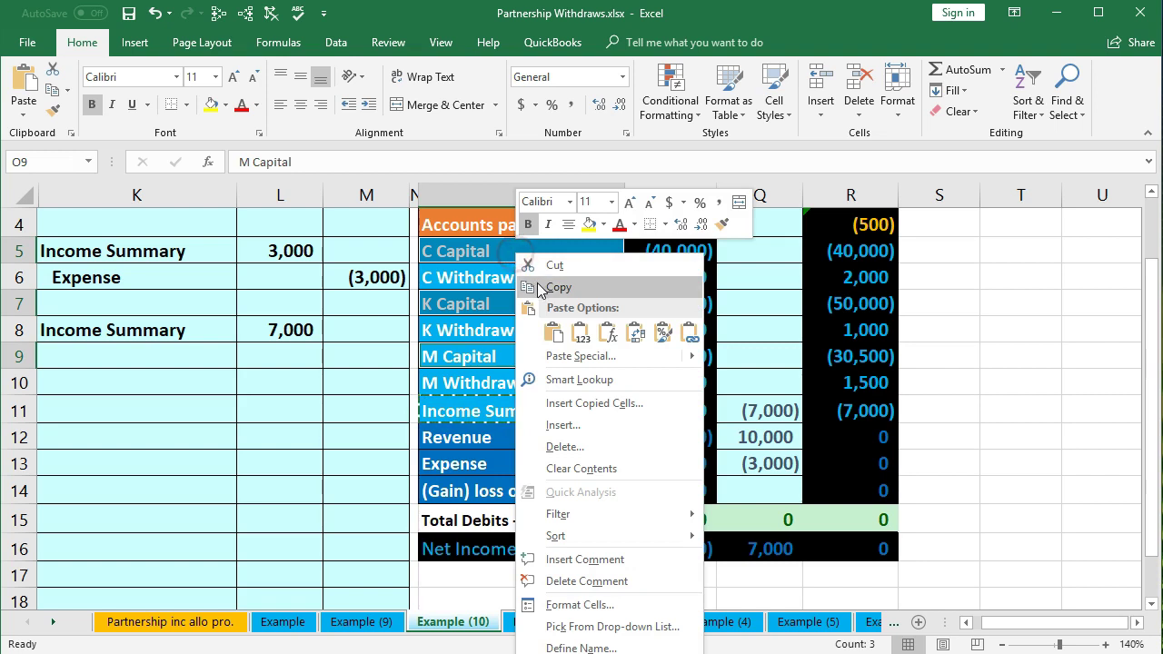
left_click(538, 281)
left_click(130, 356)
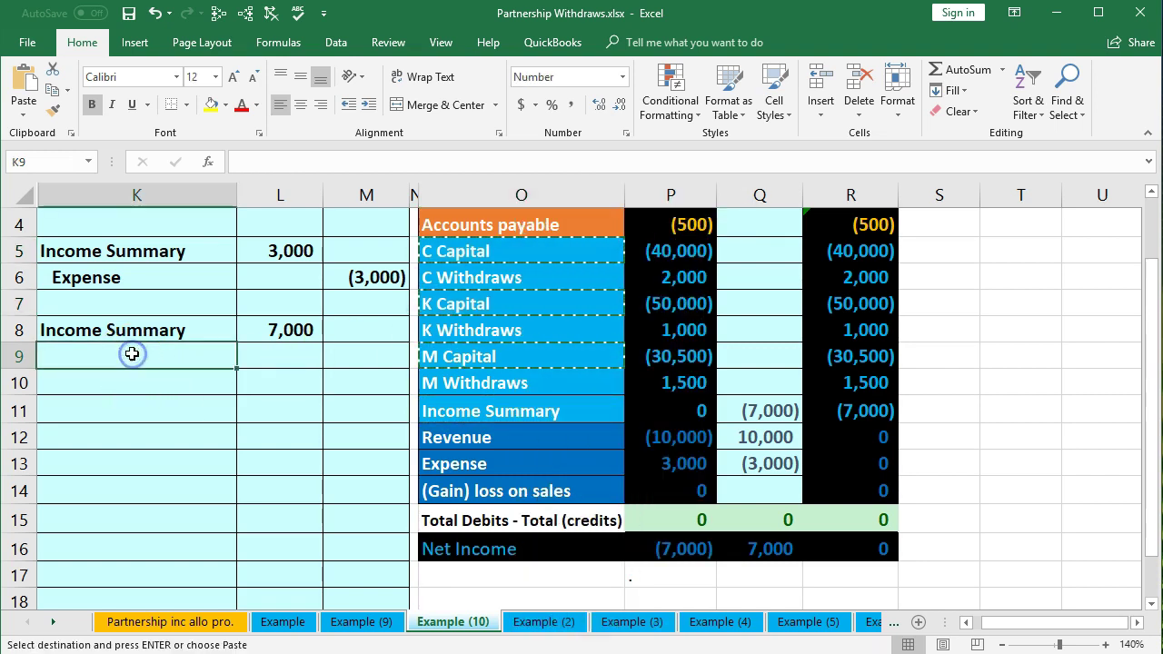
right_click(132, 354)
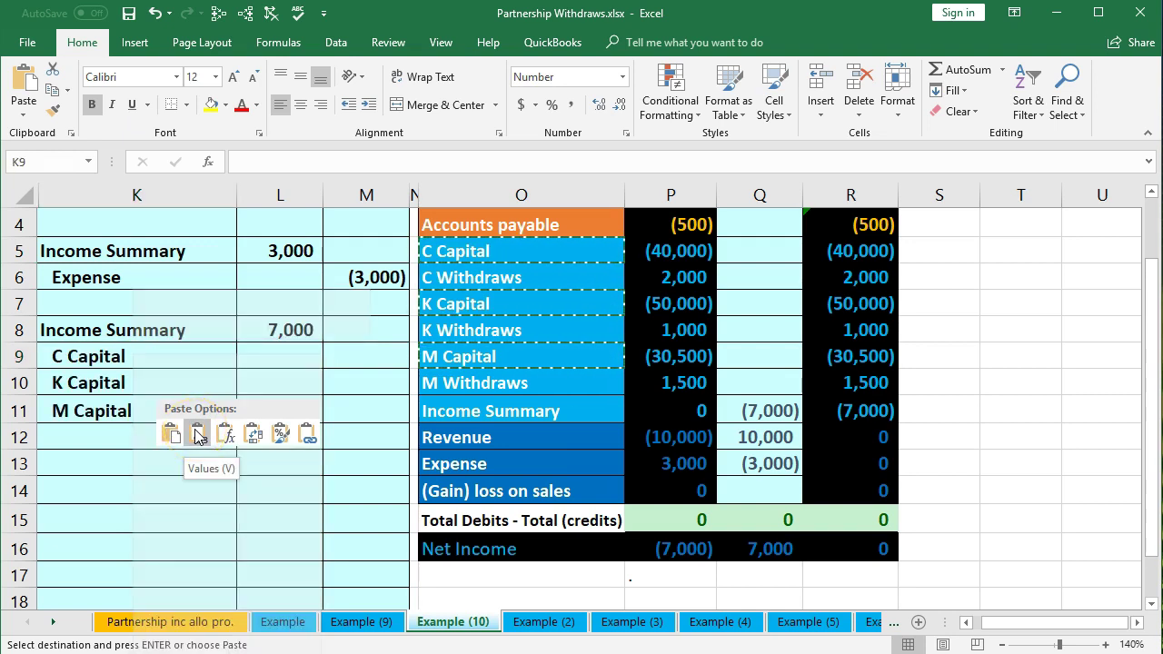
left_click(198, 434)
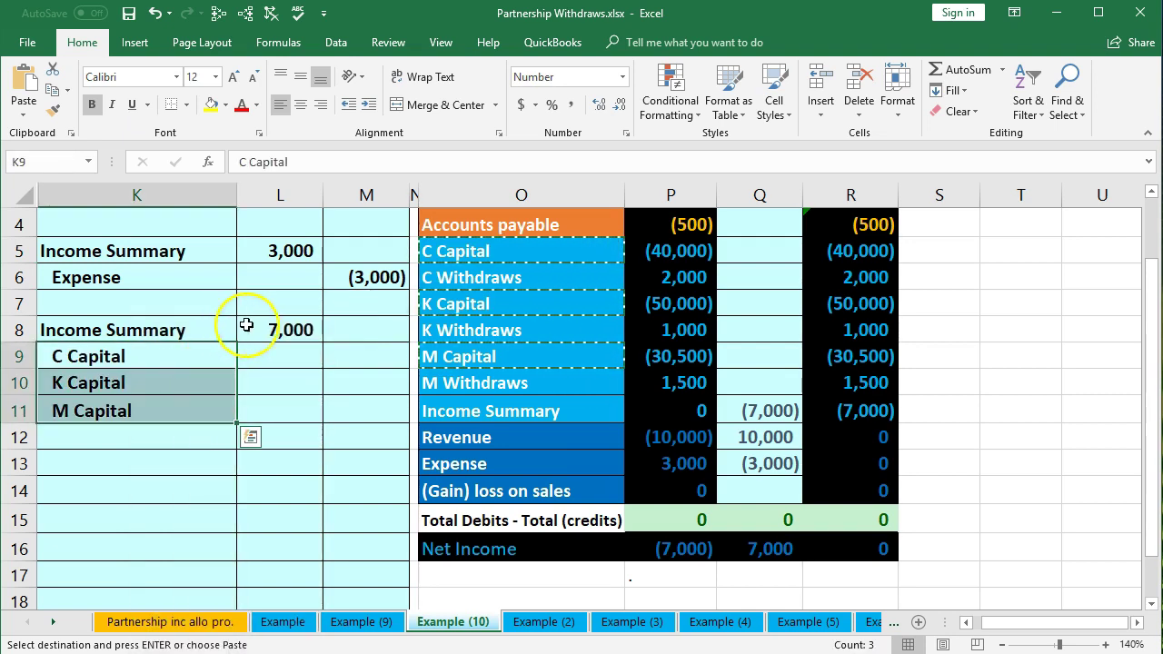
left_click(354, 357)
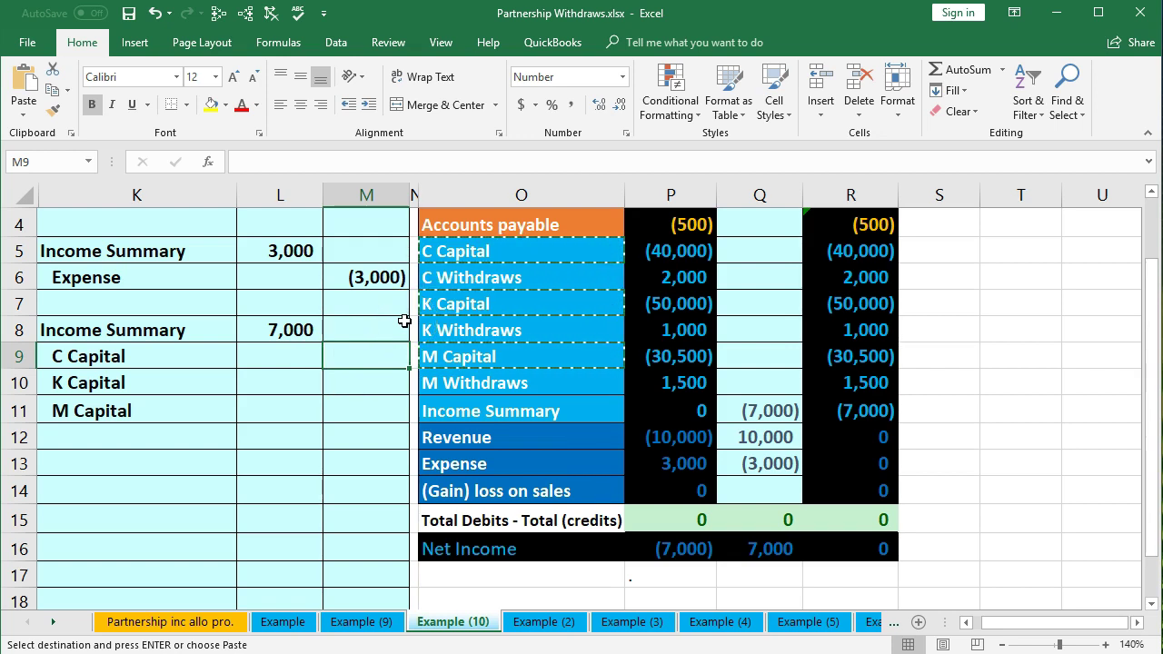
Enter =-L8/3 in M9, M10 and M11 to credit each capital (2,333)
type("-")
left_click(287, 330)
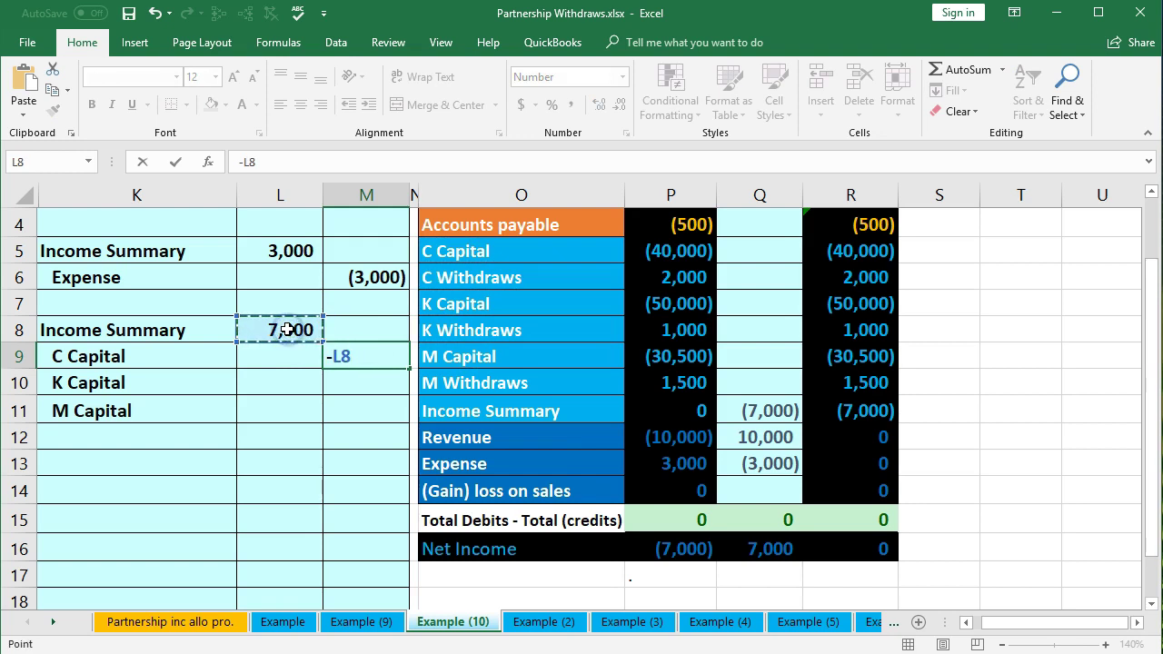
type("/3")
key("Return")
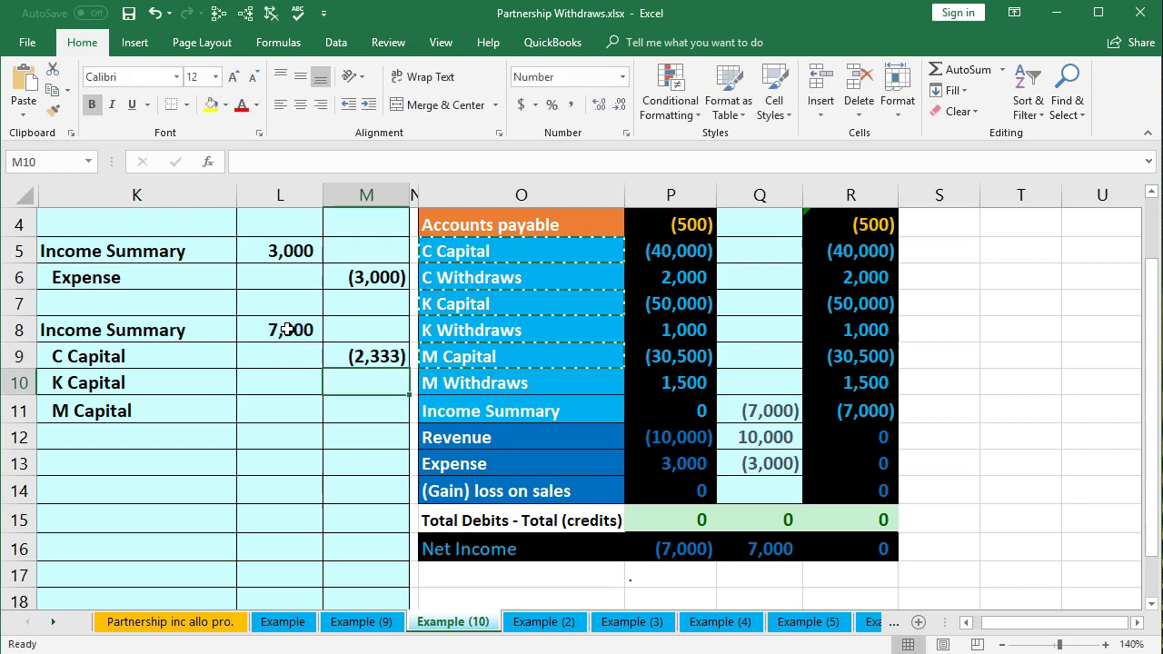
type("-")
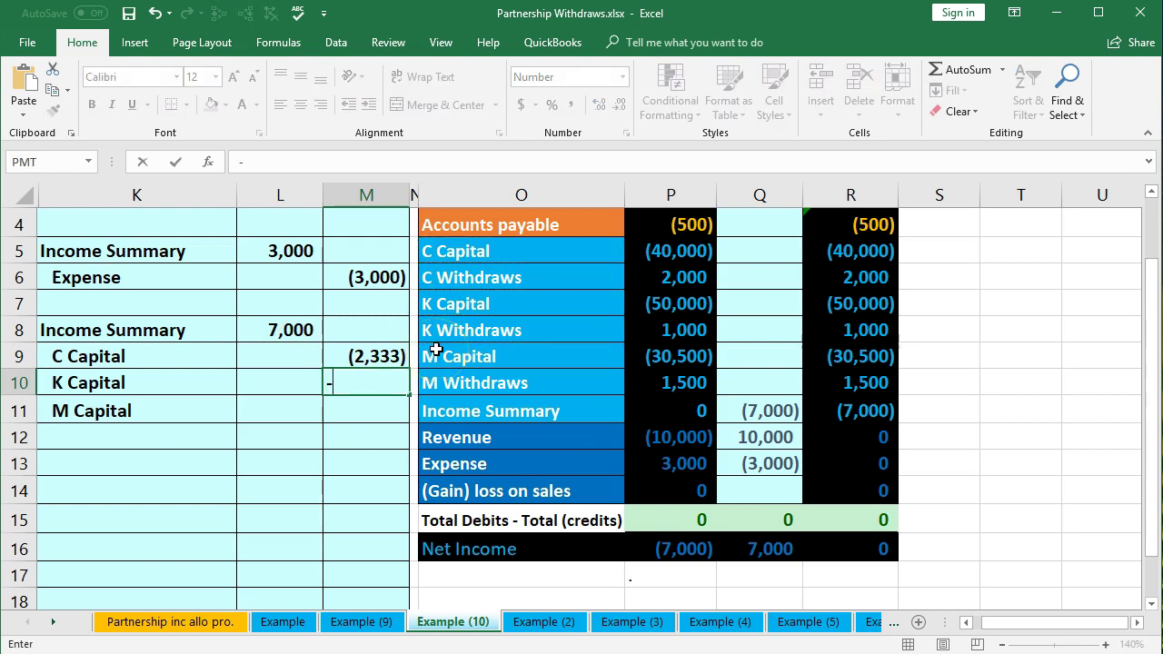
left_click(308, 330)
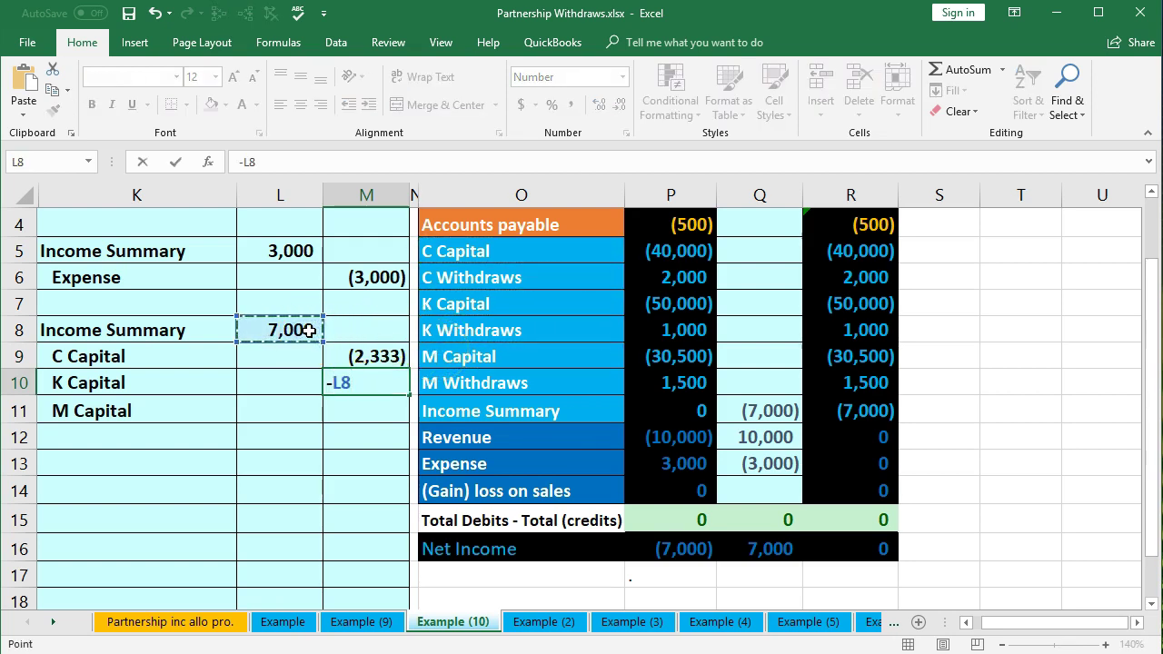
type("/3")
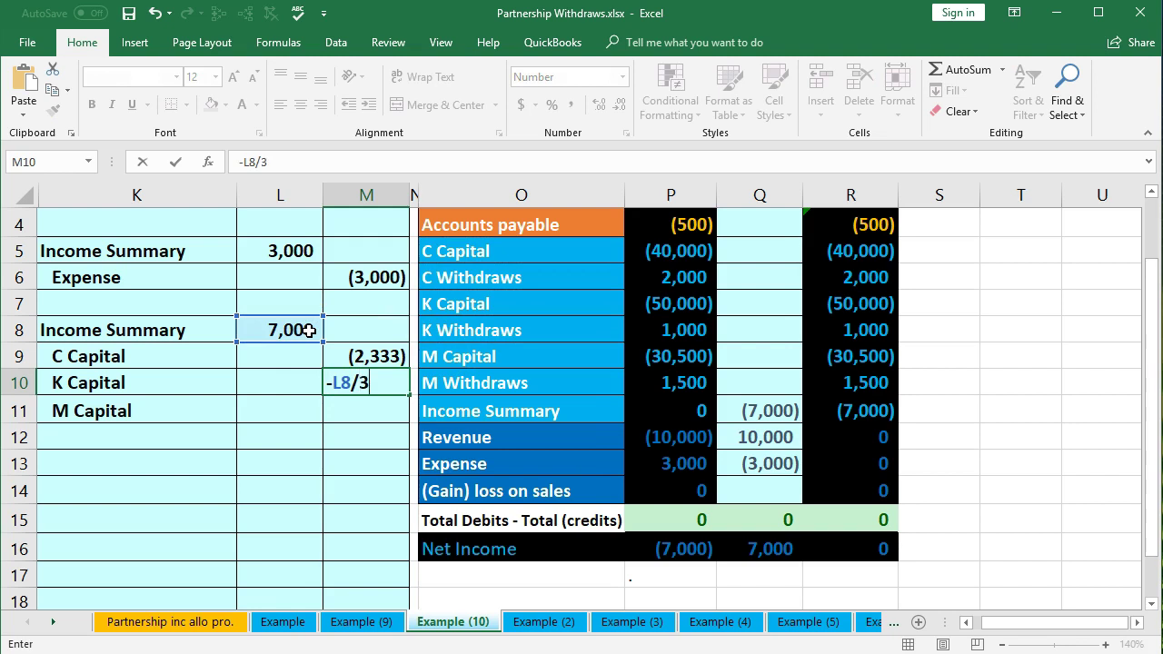
key("Return")
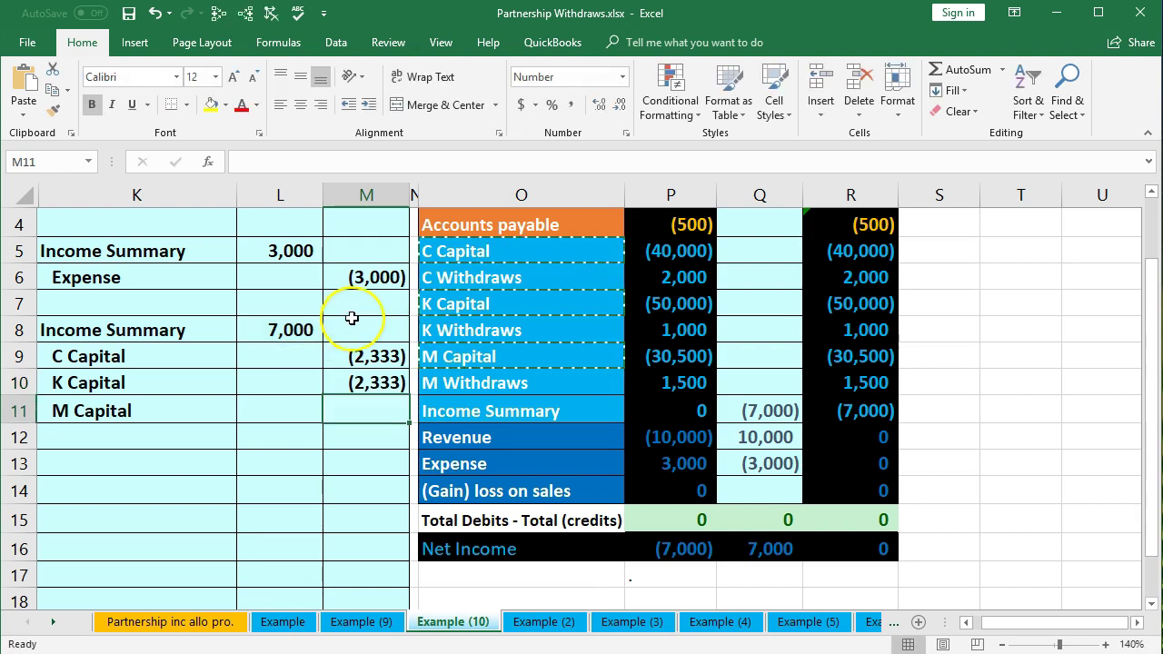
type("-")
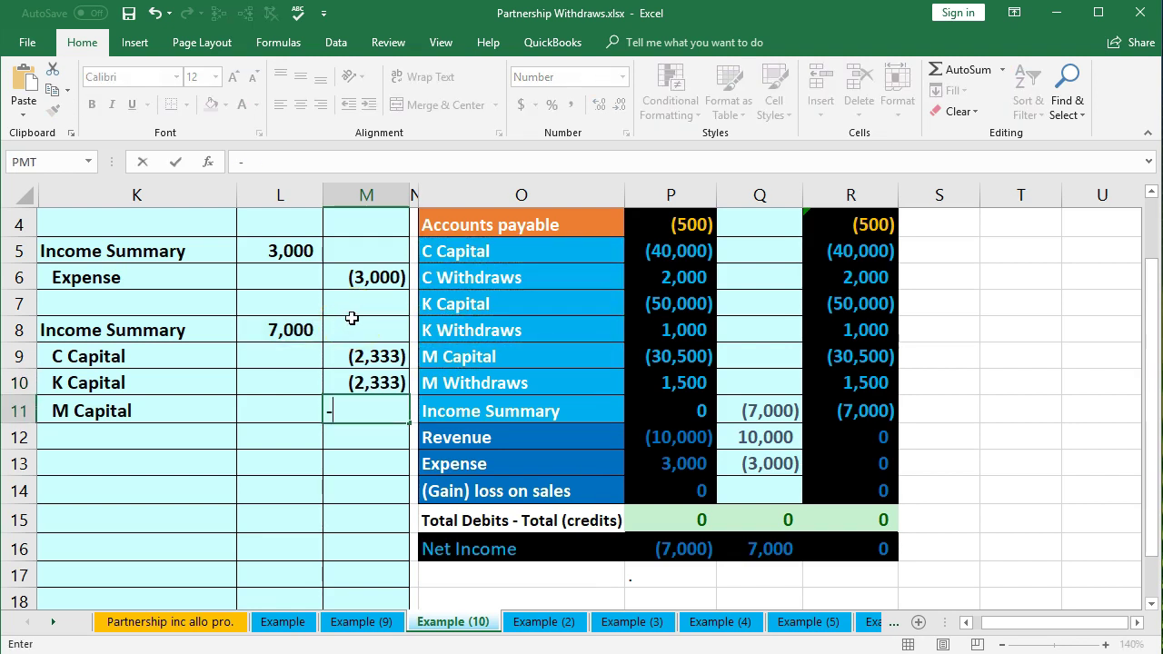
left_click(311, 330)
type("/3")
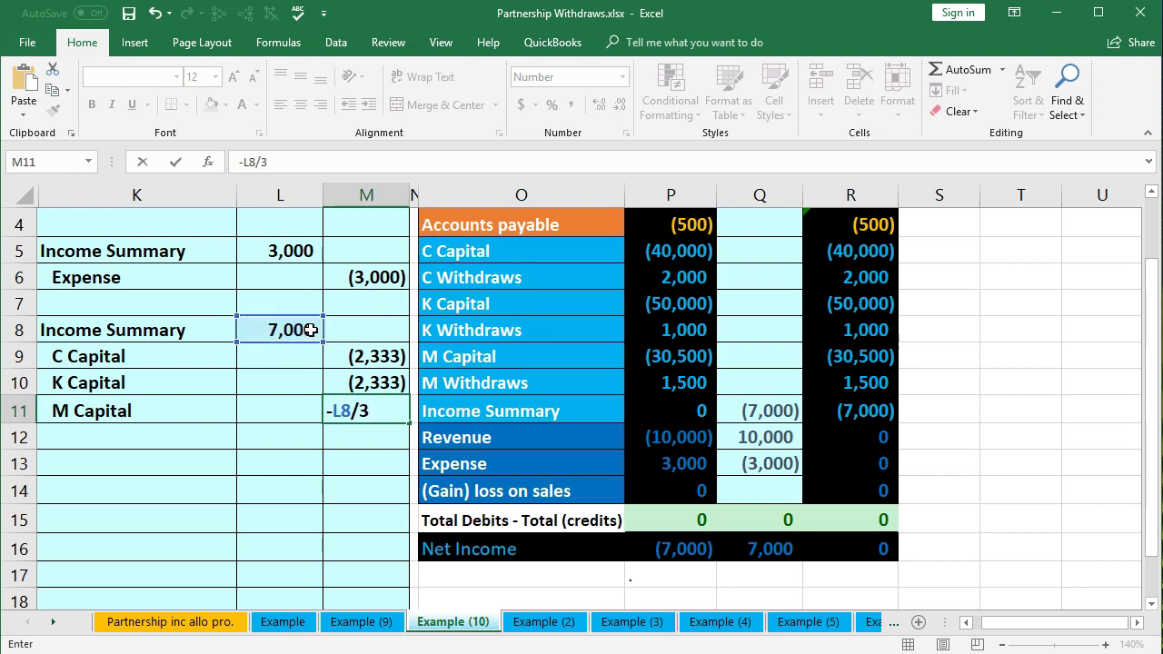
key("Return")
Select L8:M11 to check that the entry balances
left_click_drag(355, 356, 345, 413)
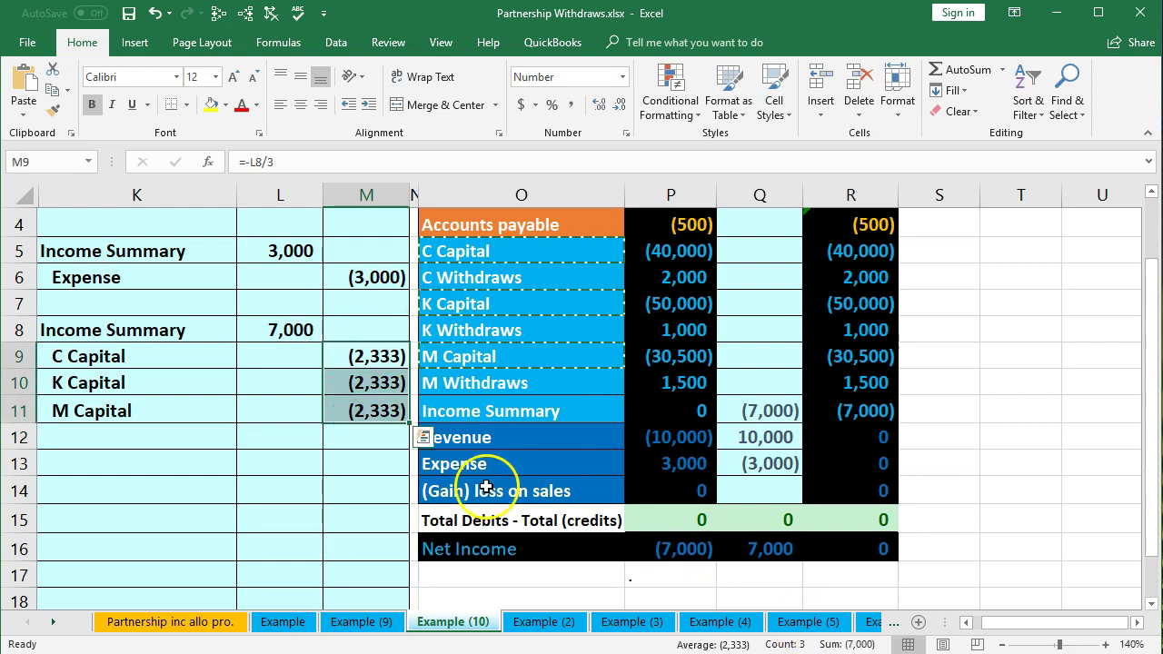
left_click_drag(287, 329, 355, 408)
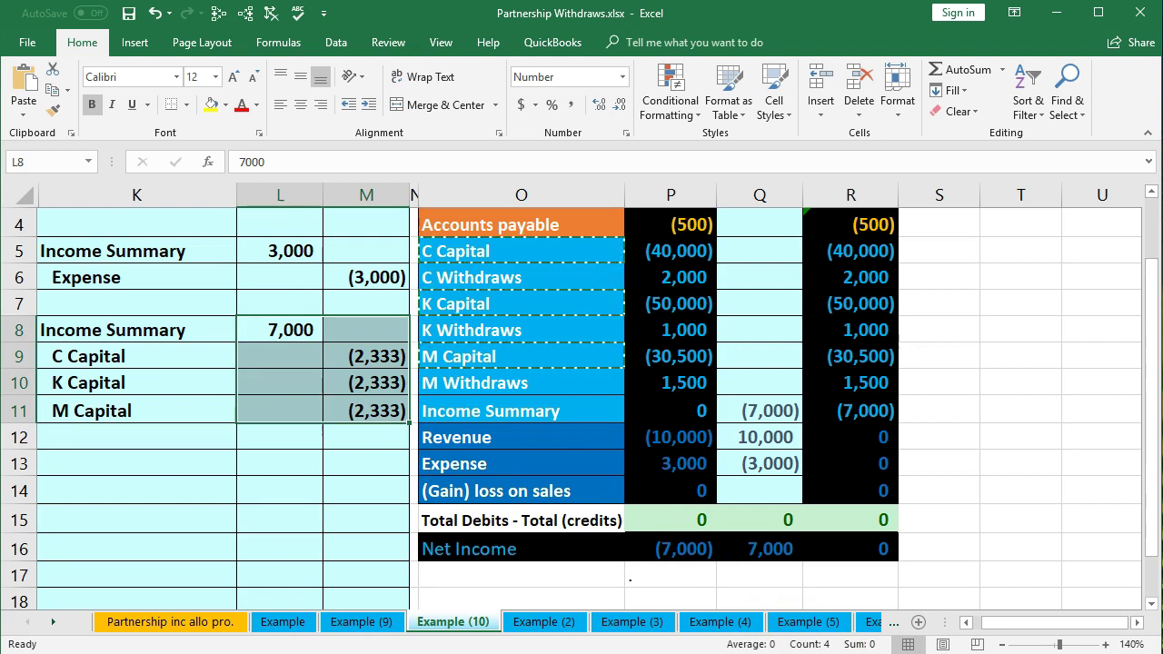
left_click(330, 489)
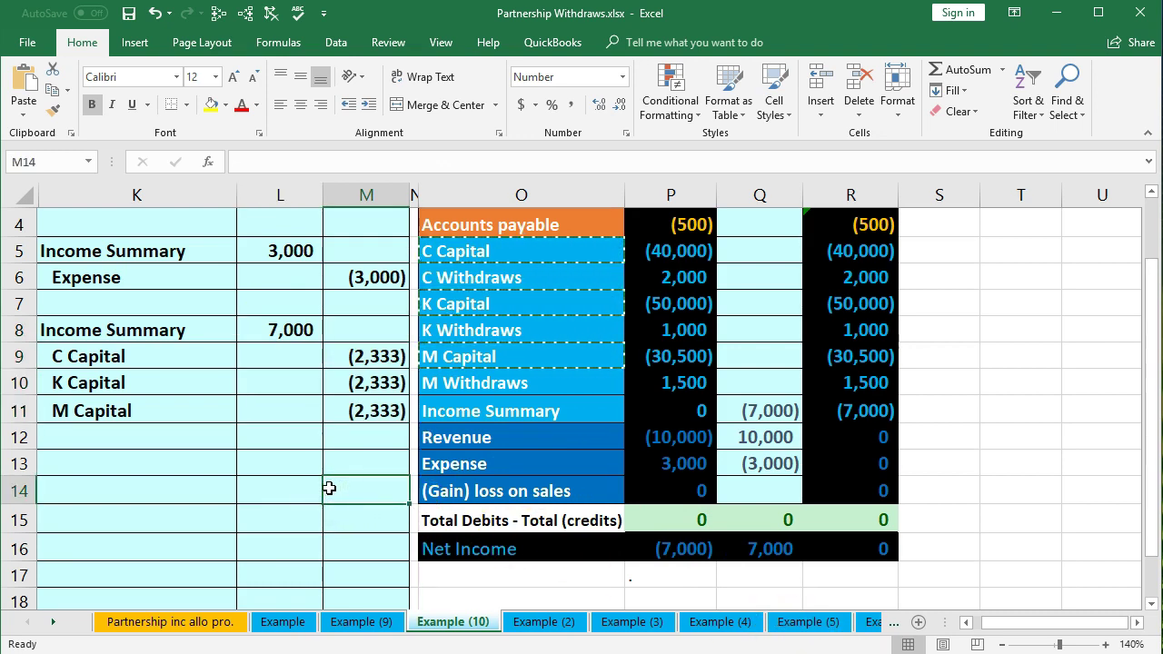
Extend Q11 to =M3+L5+L8 so Income Summary's ending balance becomes 0
left_click_drag(207, 332, 242, 329)
left_click(545, 408)
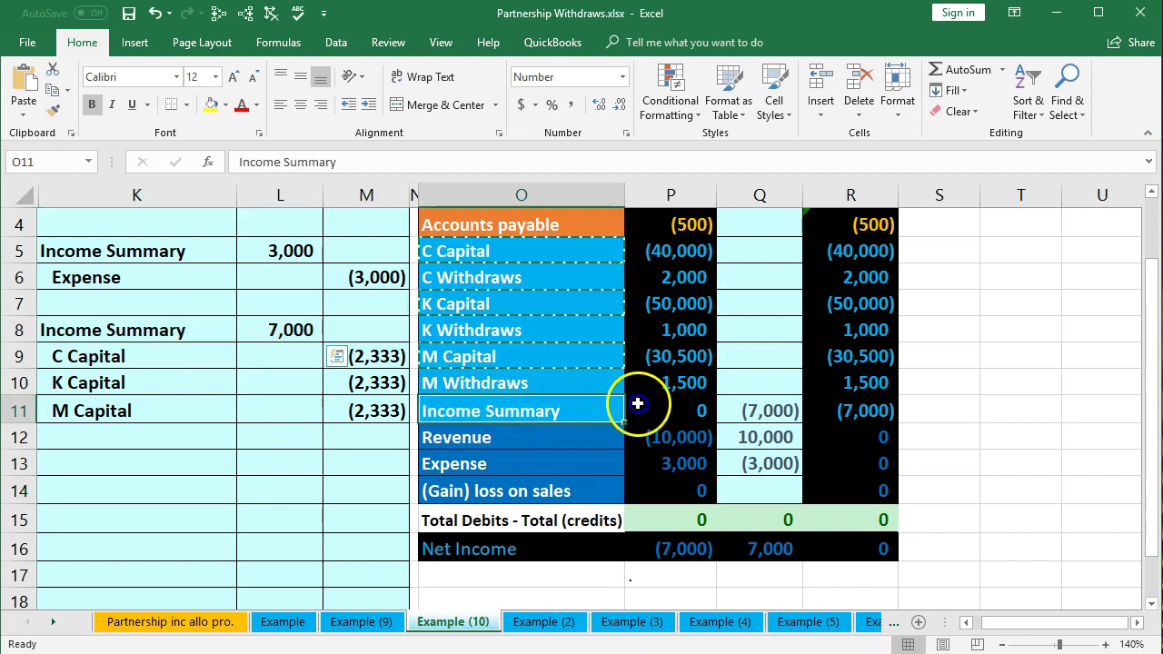
left_click_drag(638, 404, 688, 408)
left_click(759, 411)
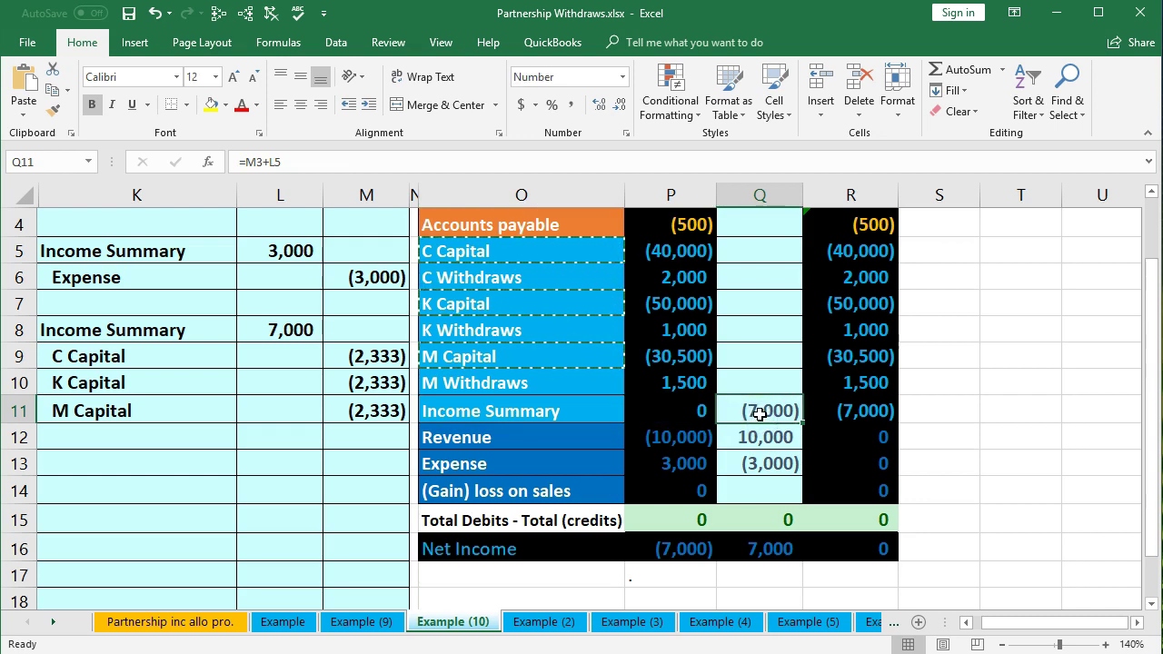
double_click(760, 410)
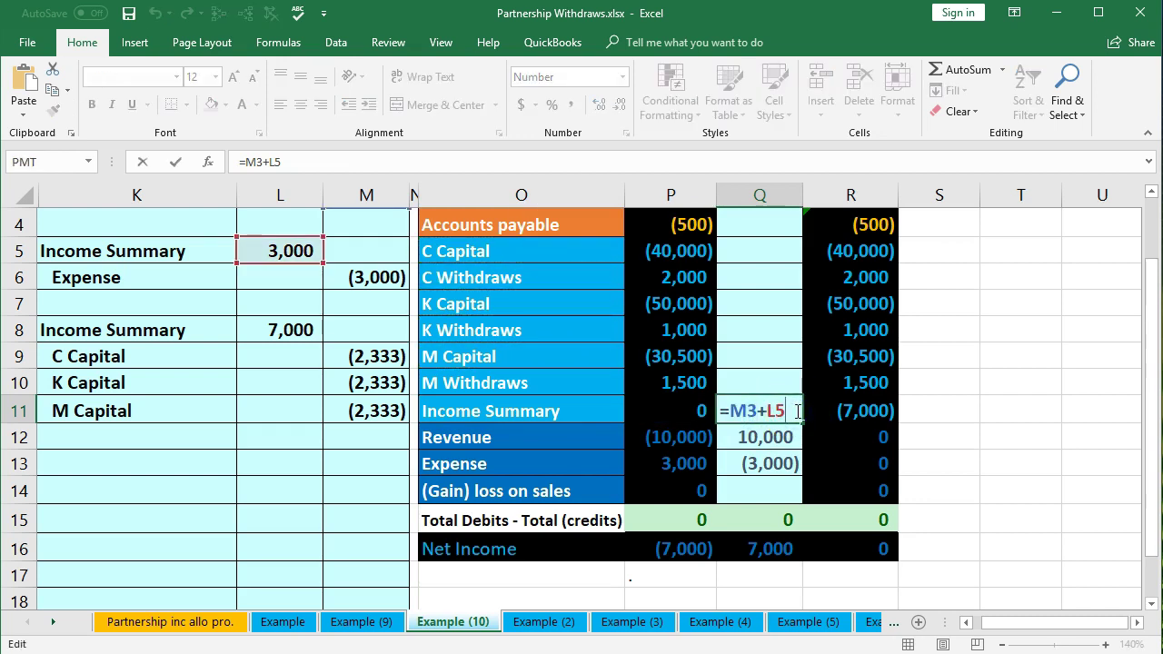
type("+")
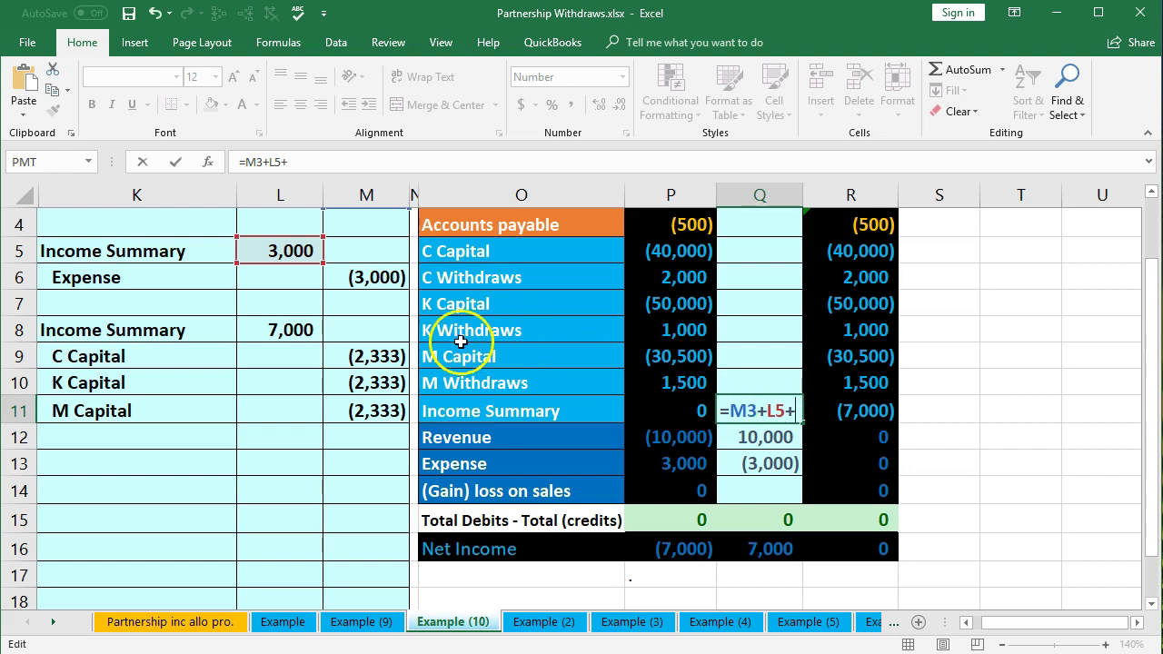
left_click(301, 330)
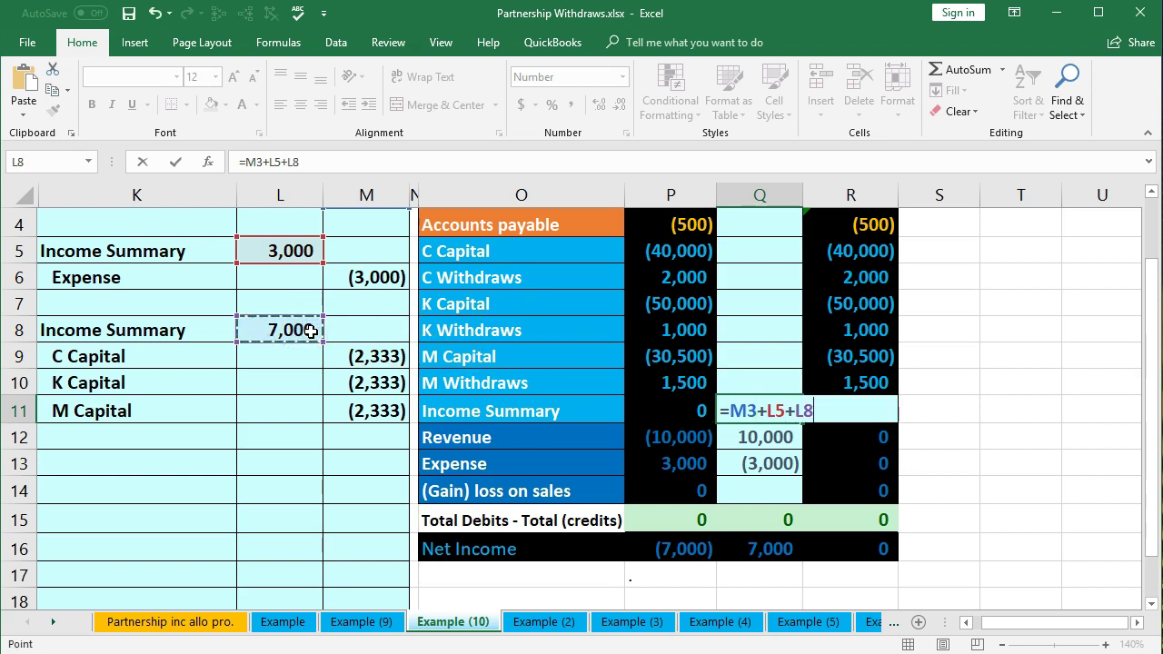
key("Return")
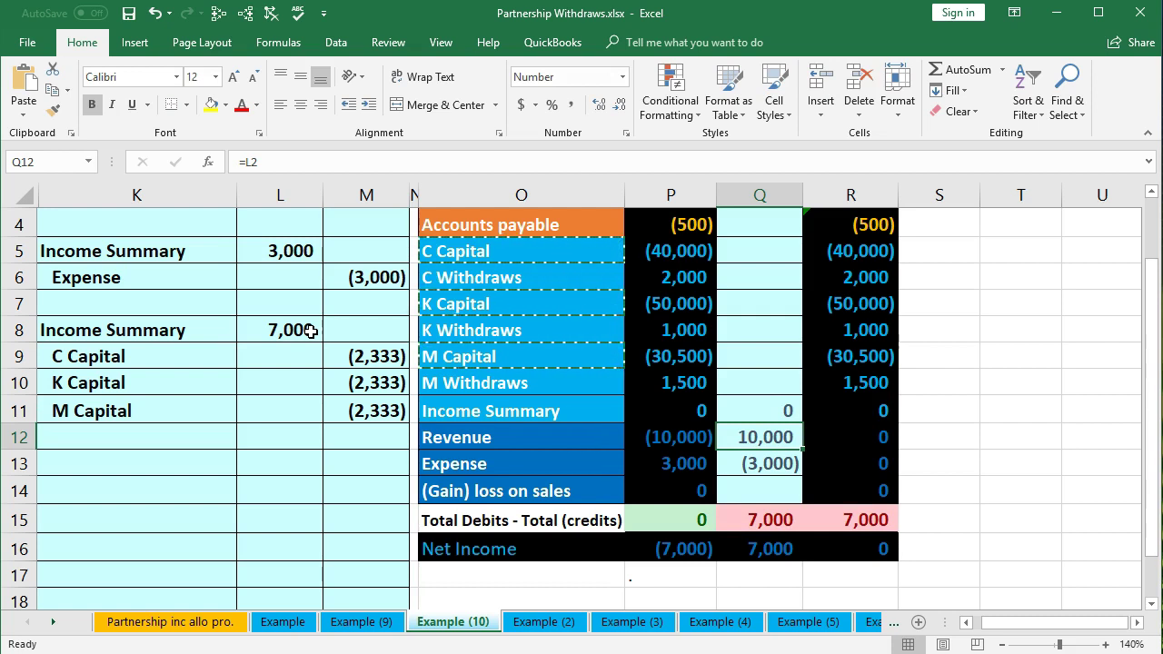
left_click_drag(182, 358, 376, 356)
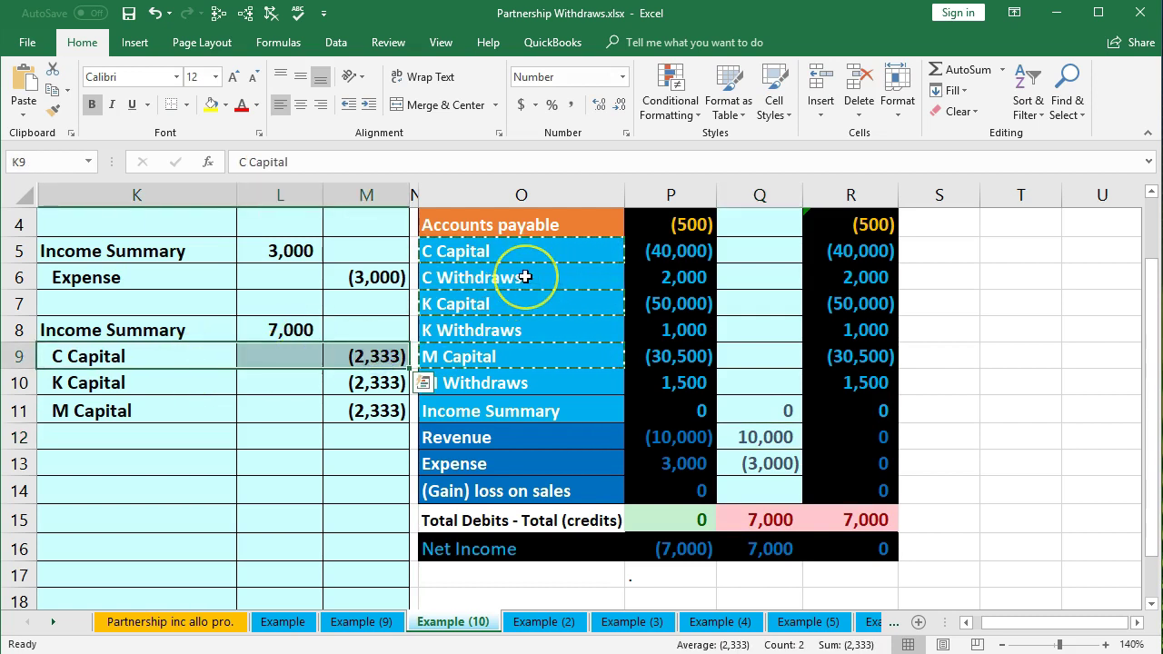
Start a mistaken =M9 link in C Withdraws' Entries cell Q6, then abandon it
left_click_drag(525, 277, 648, 285)
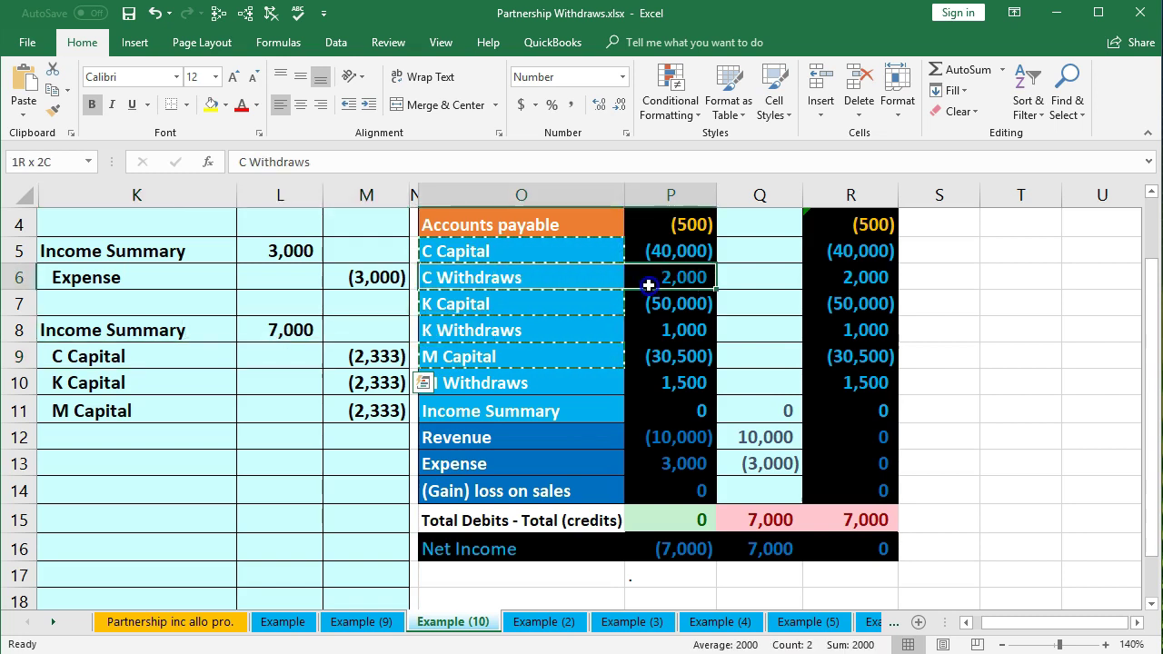
left_click(751, 277)
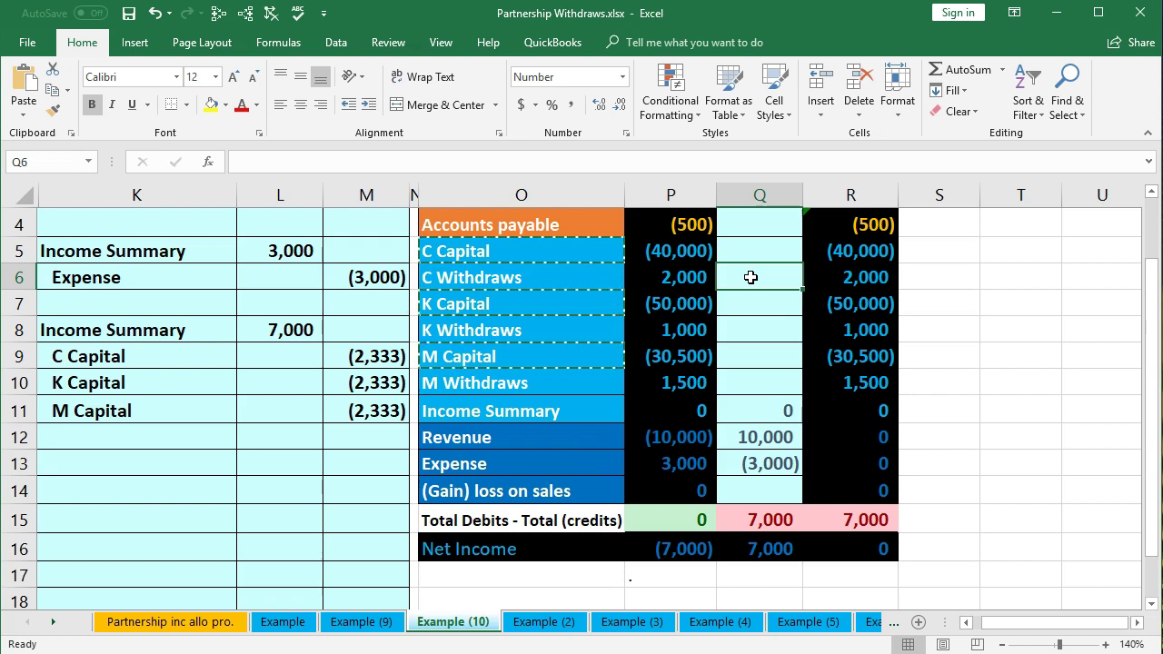
type("=")
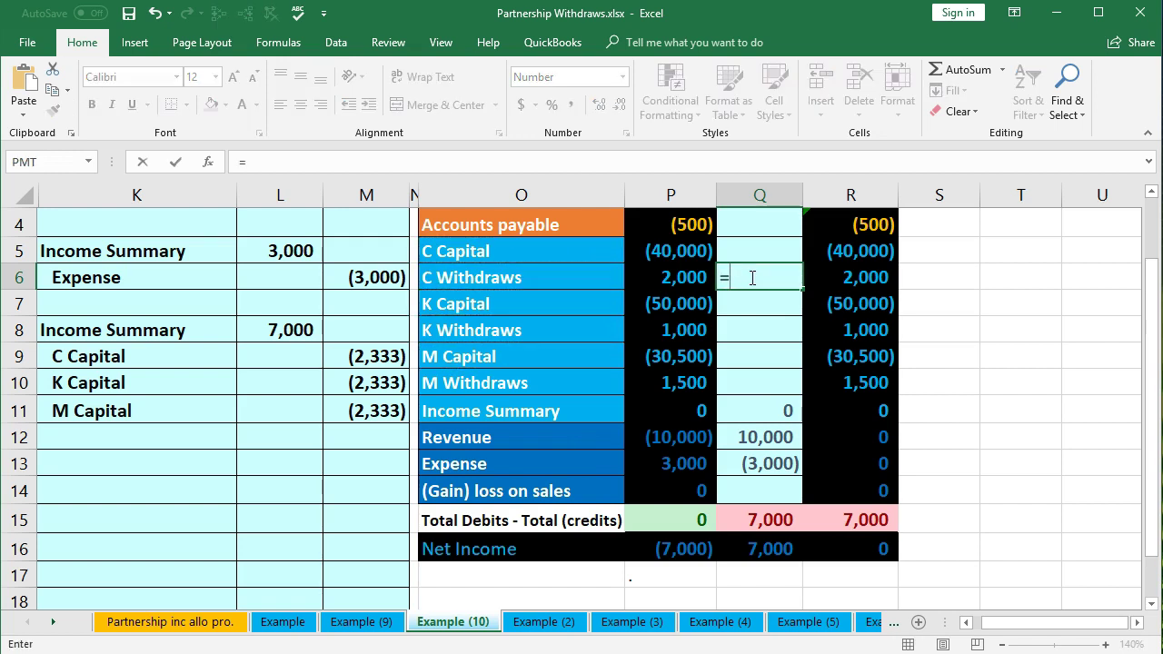
left_click(371, 354)
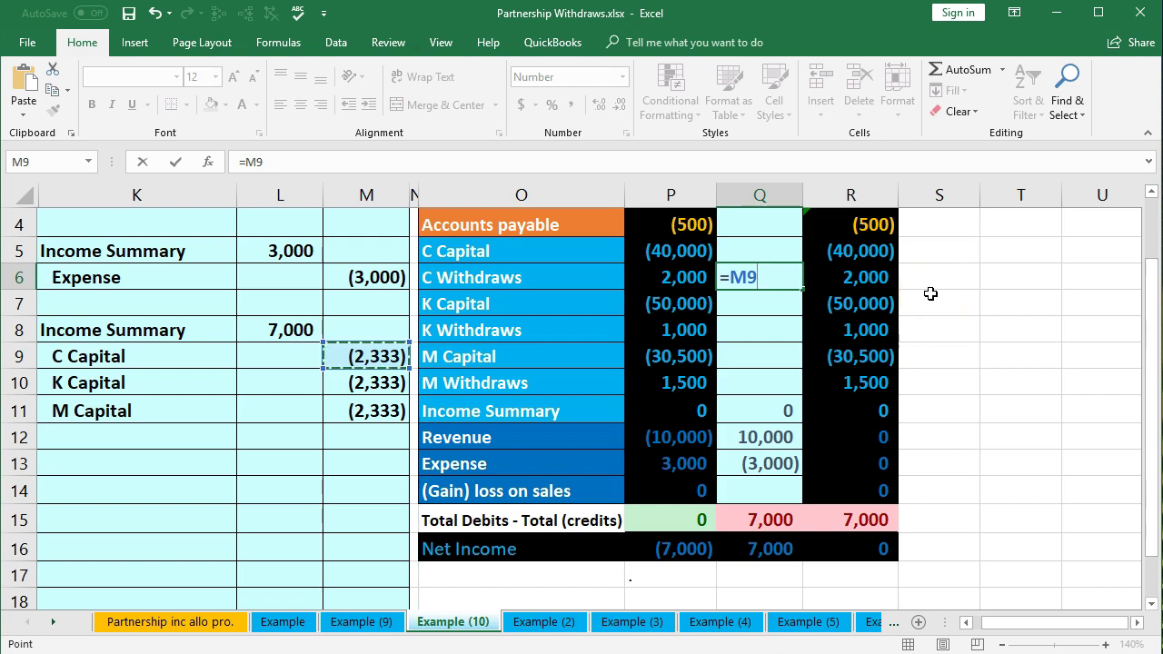
key("BackSpace")
key("BackSpace")
key("BackSpace")
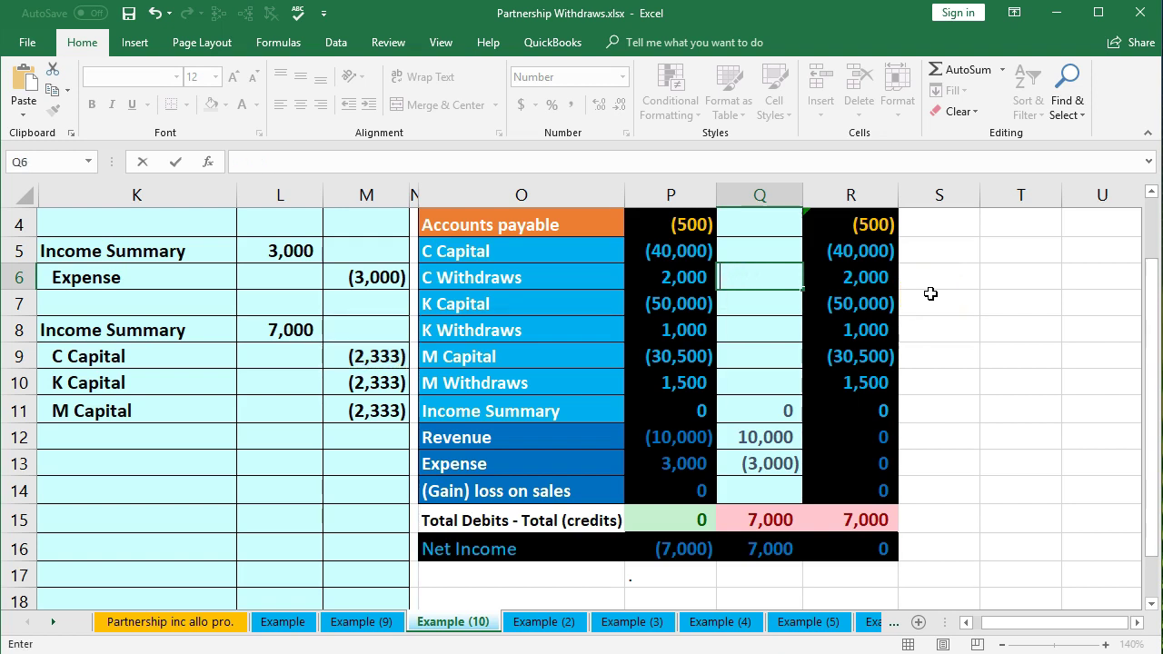
left_click(930, 293)
Enter =M9 in Q5 so C Capital ends at (42,333)
left_click(763, 247)
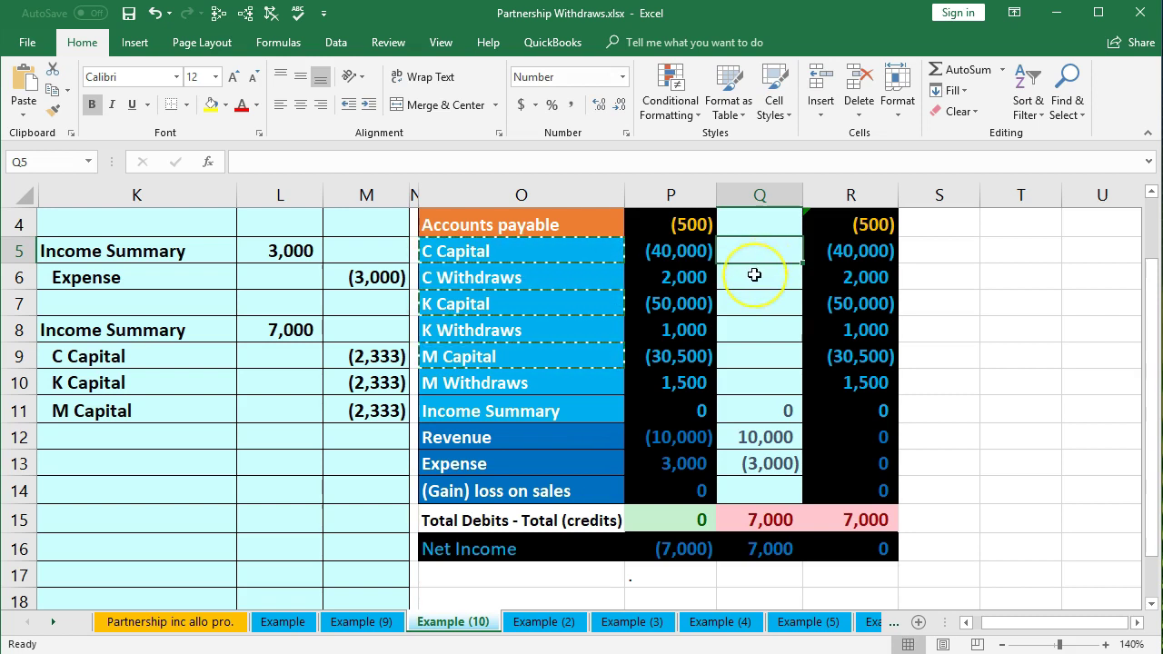
left_click(754, 247)
type("=")
left_click(368, 356)
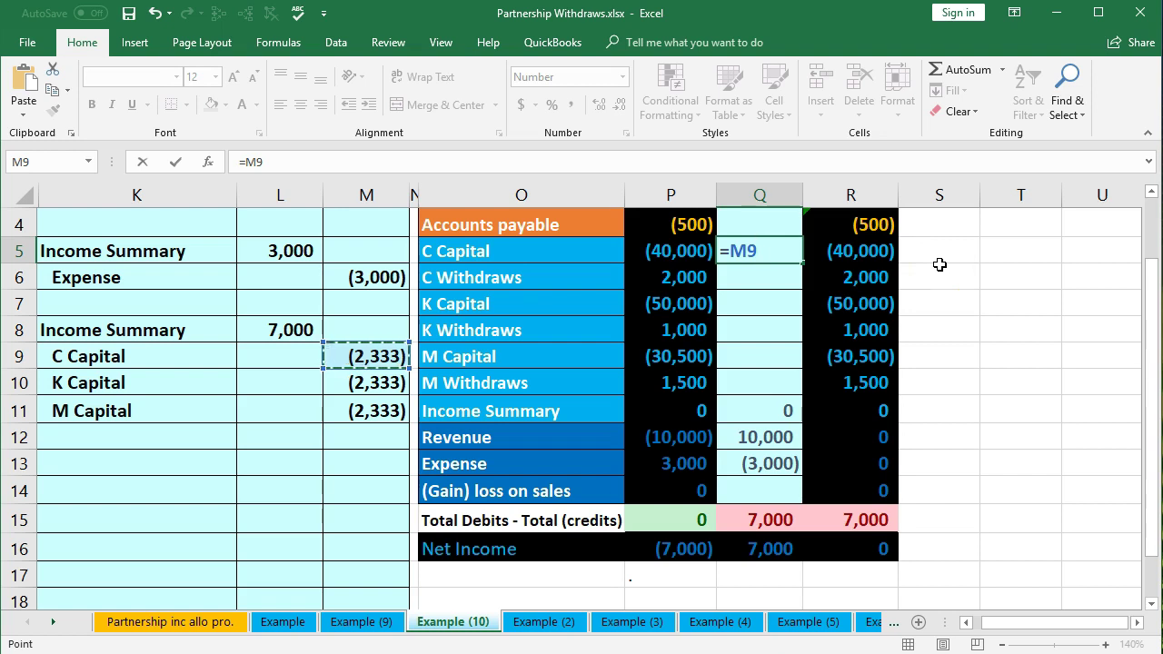
key("Return")
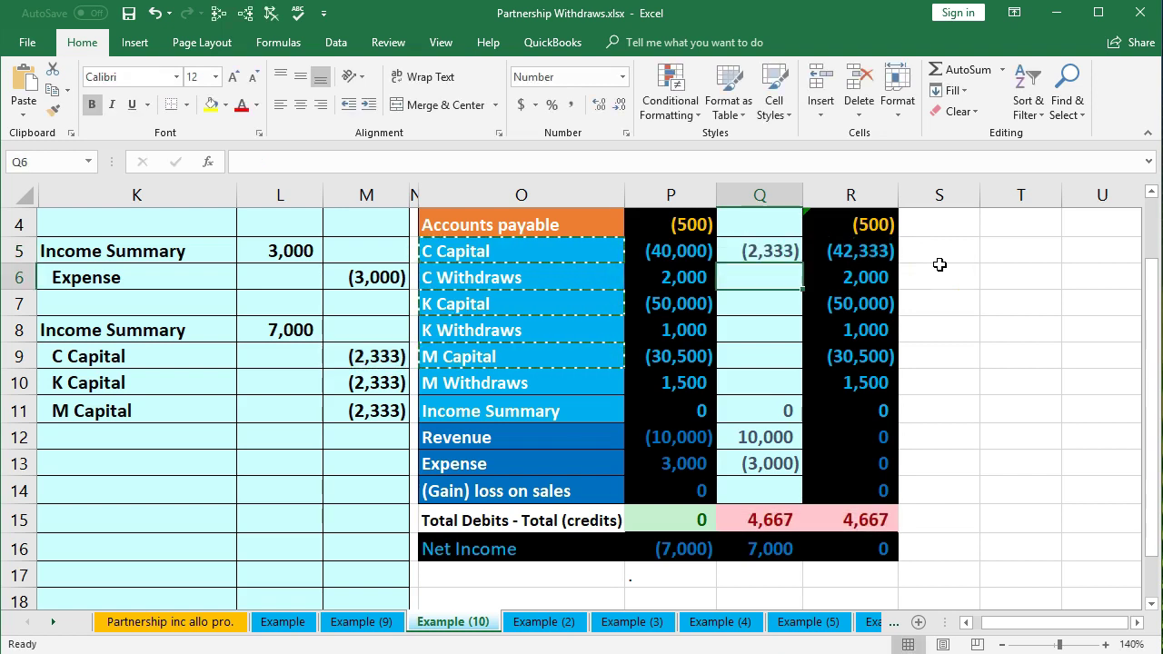
left_click(889, 252)
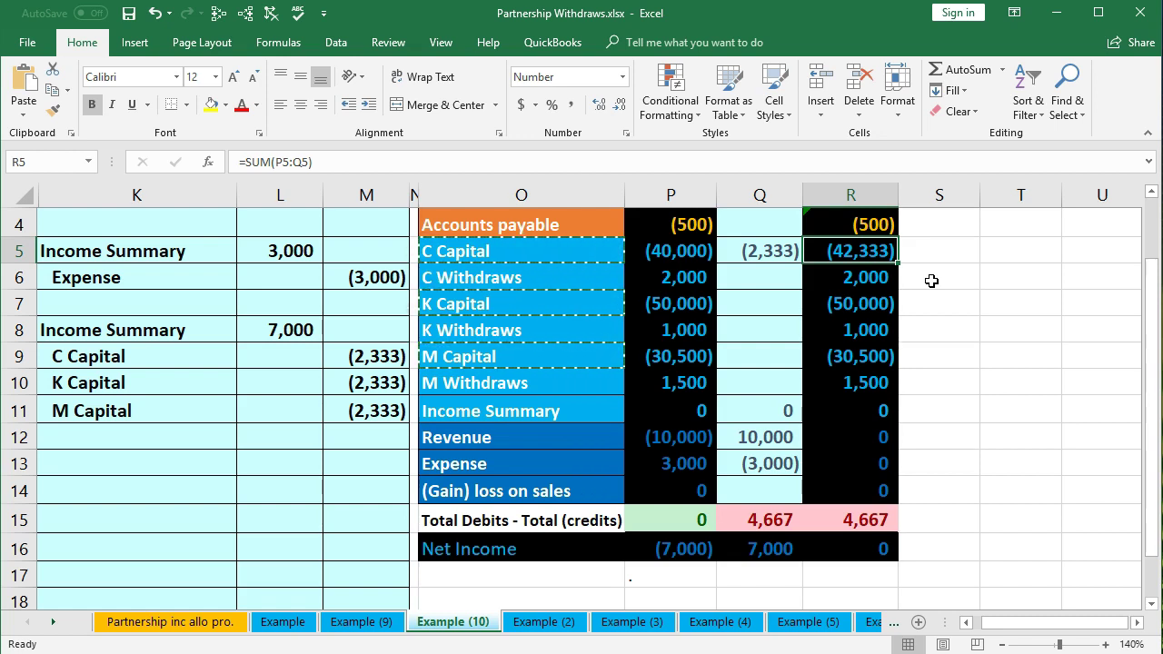
left_click(213, 383)
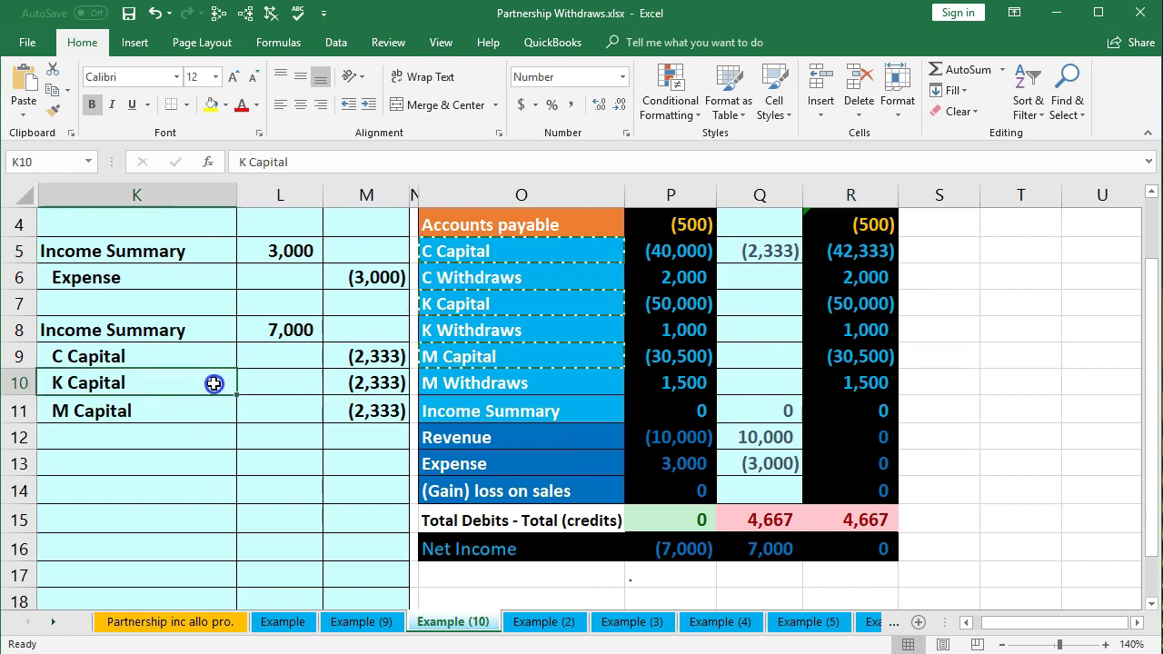
Link K Capital's Entries cell Q7 to its (2,333) credit with =M10
left_click_drag(214, 383, 368, 383)
left_click_drag(490, 303, 708, 303)
left_click(774, 299)
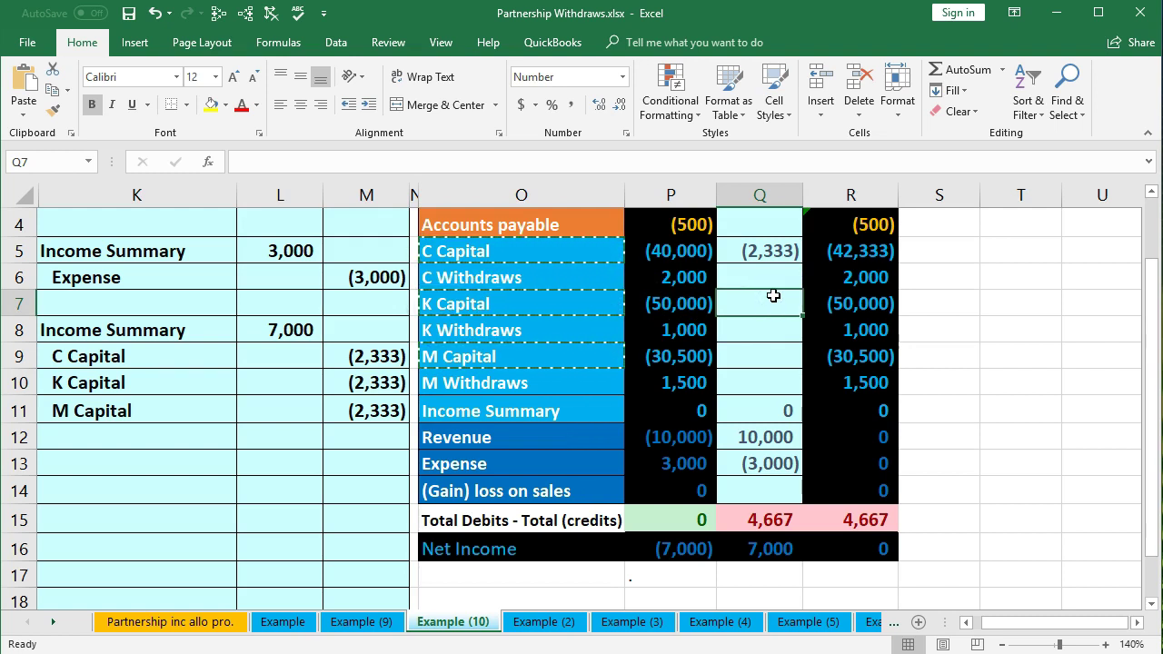
type("=")
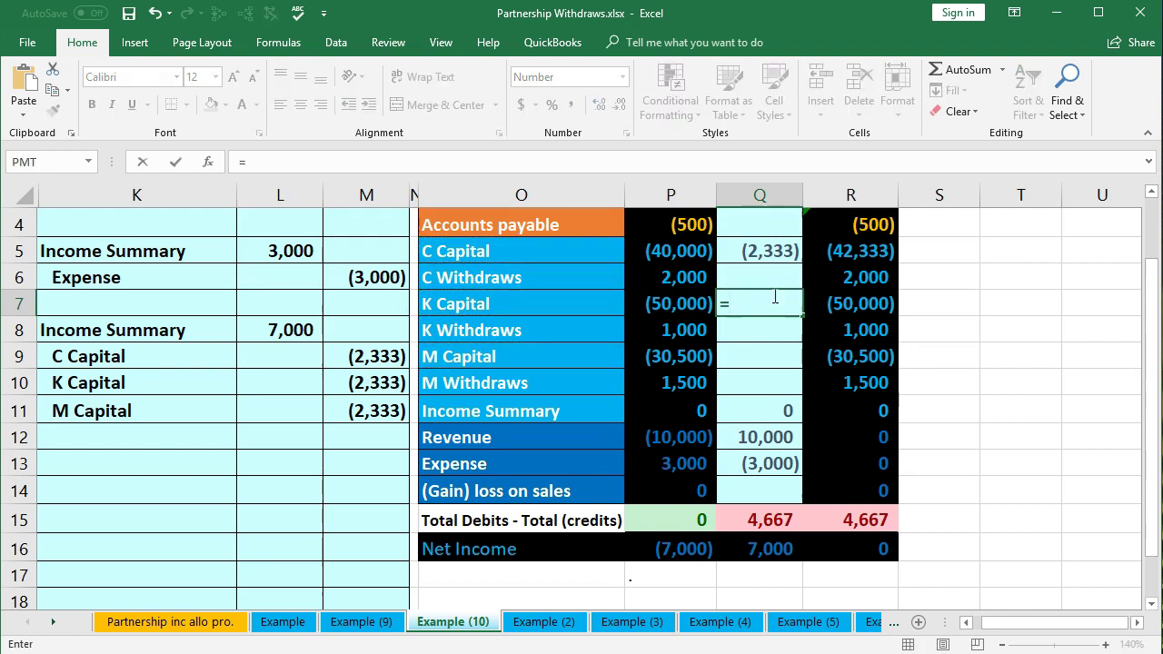
left_click(386, 381)
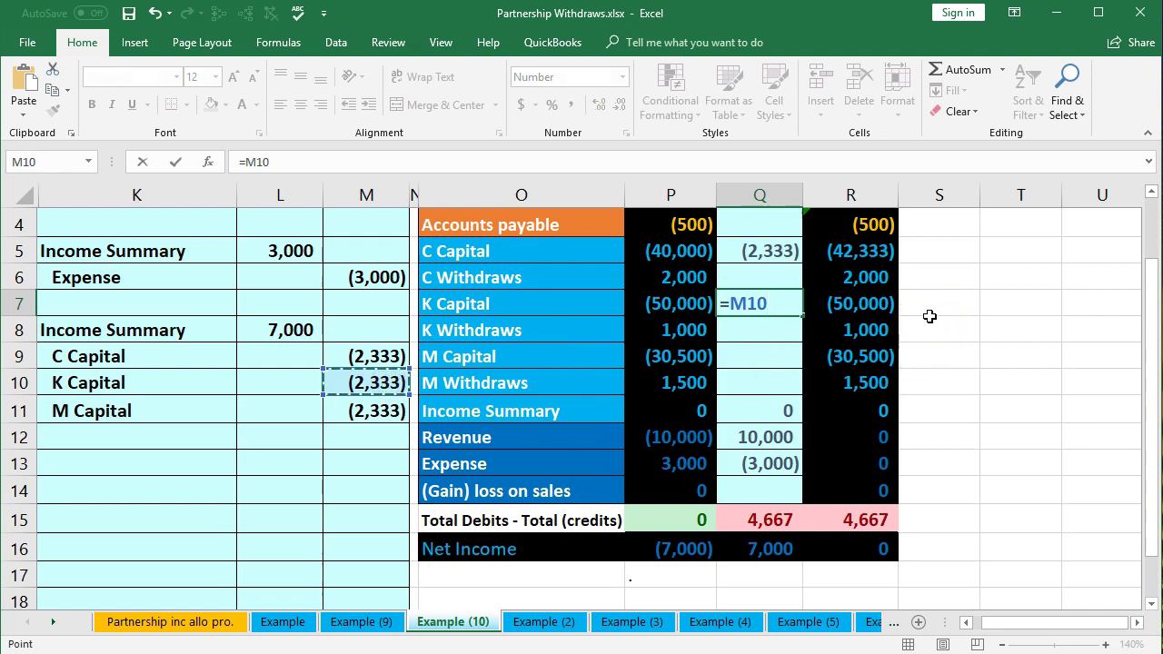
key("Return")
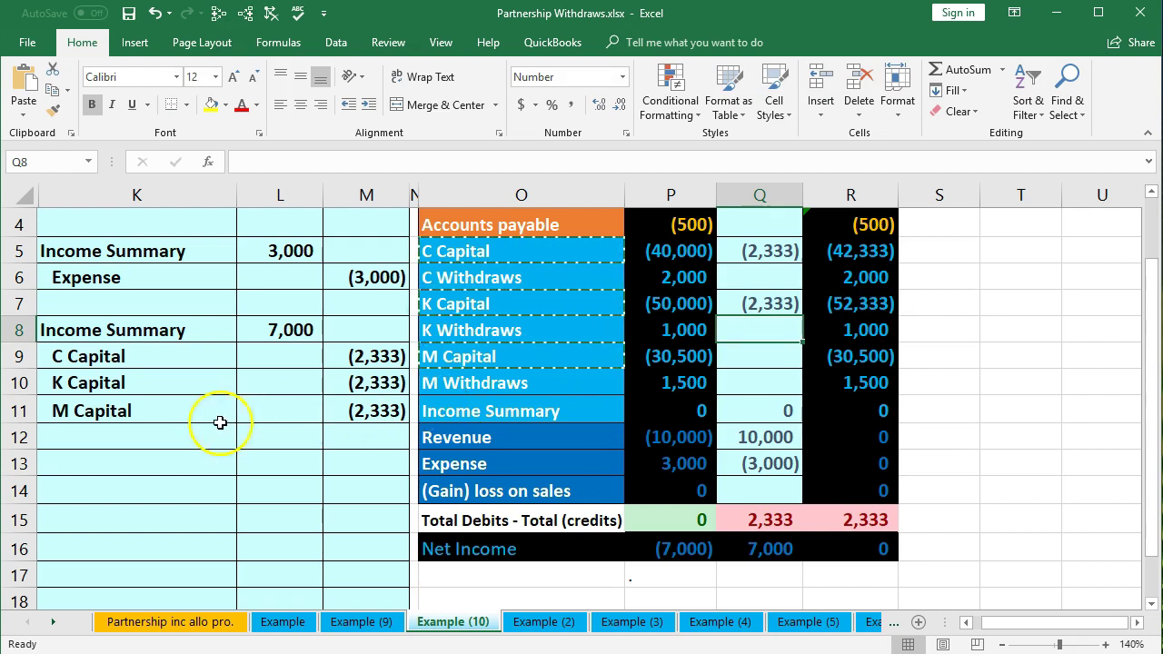
Link M Capital's Entries cell Q9 to its (2,333) credit with =M11
left_click_drag(161, 409, 402, 408)
key("ctrl+v")
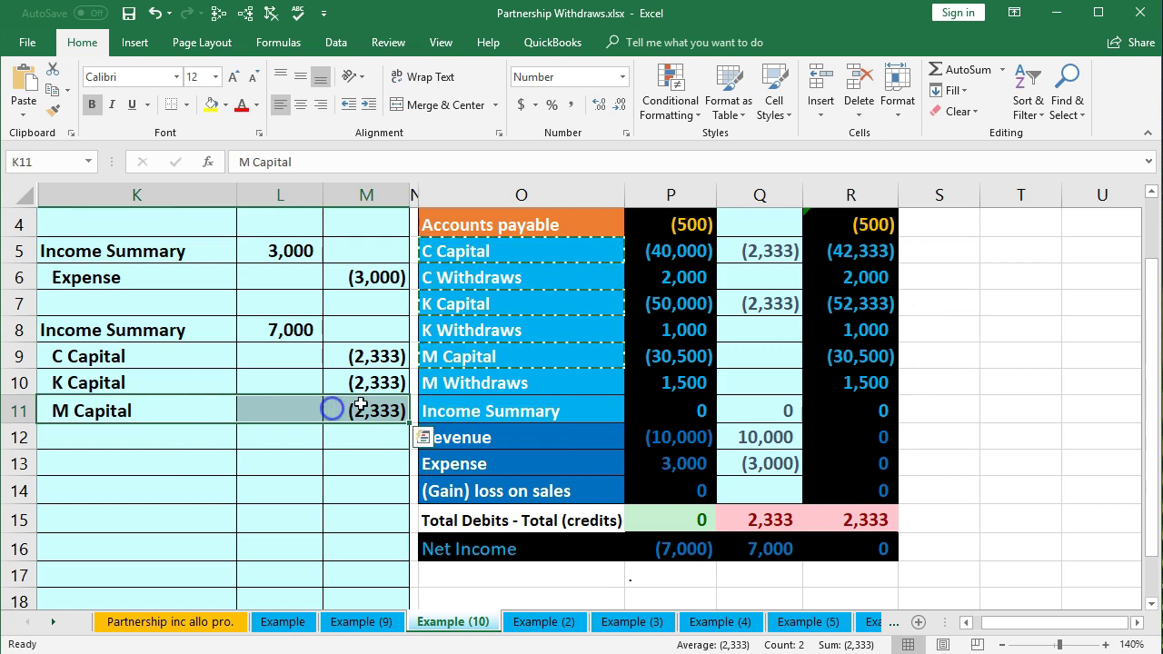
left_click(595, 349)
left_click_drag(595, 349, 700, 356)
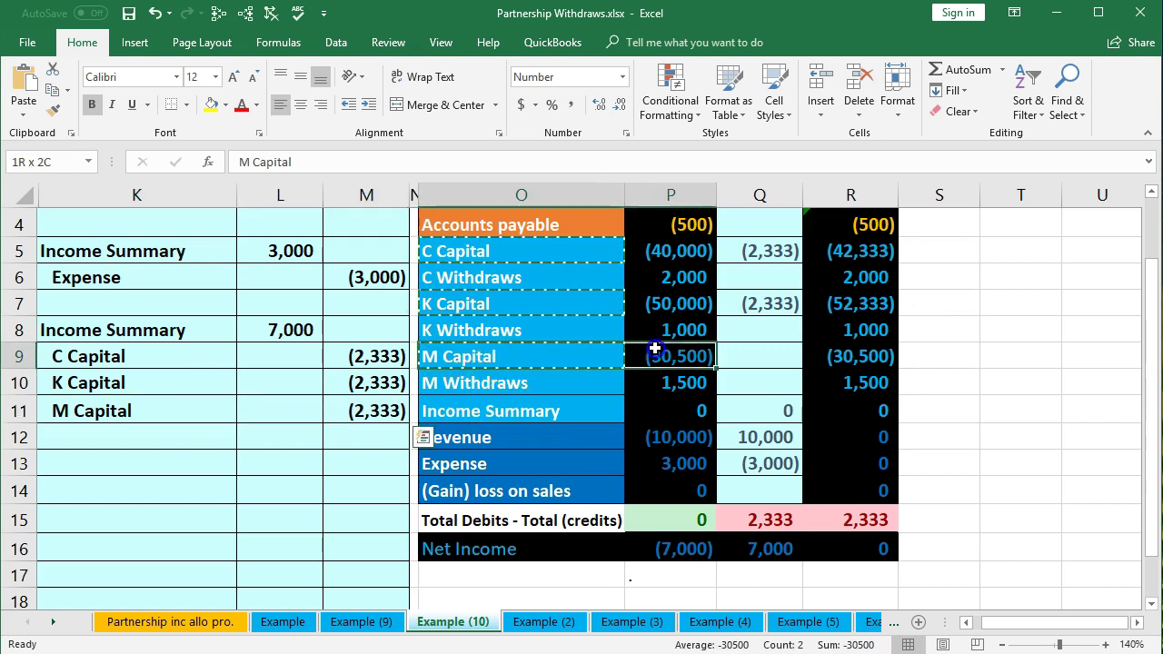
left_click(759, 351)
left_click(933, 363)
type("=")
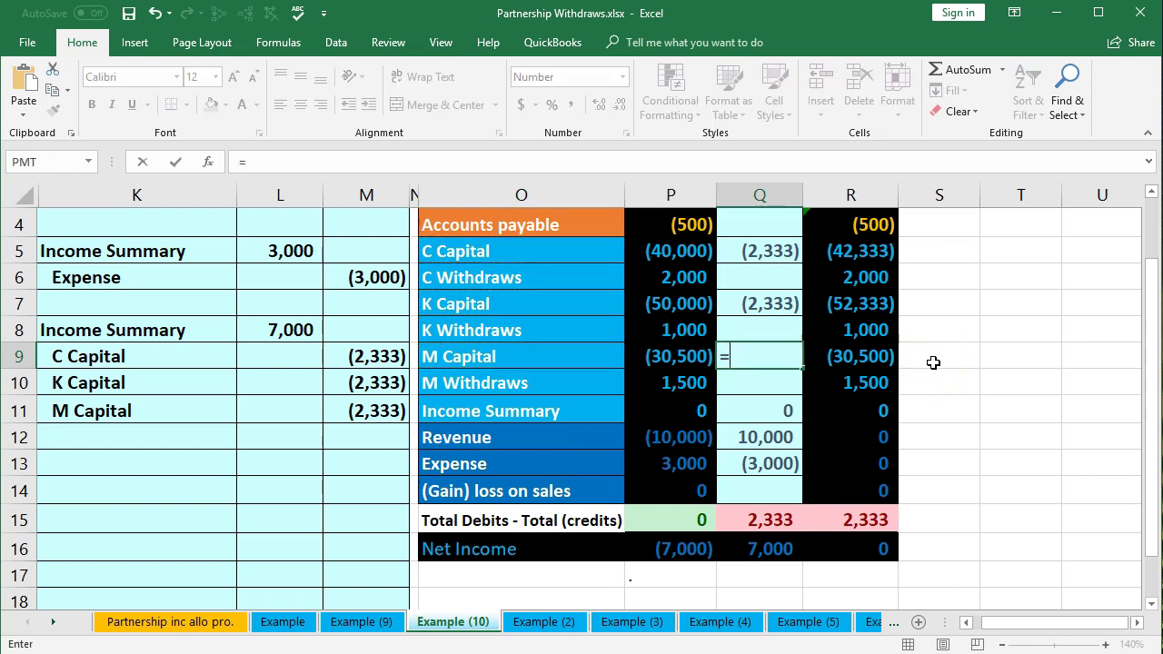
left_click(388, 410)
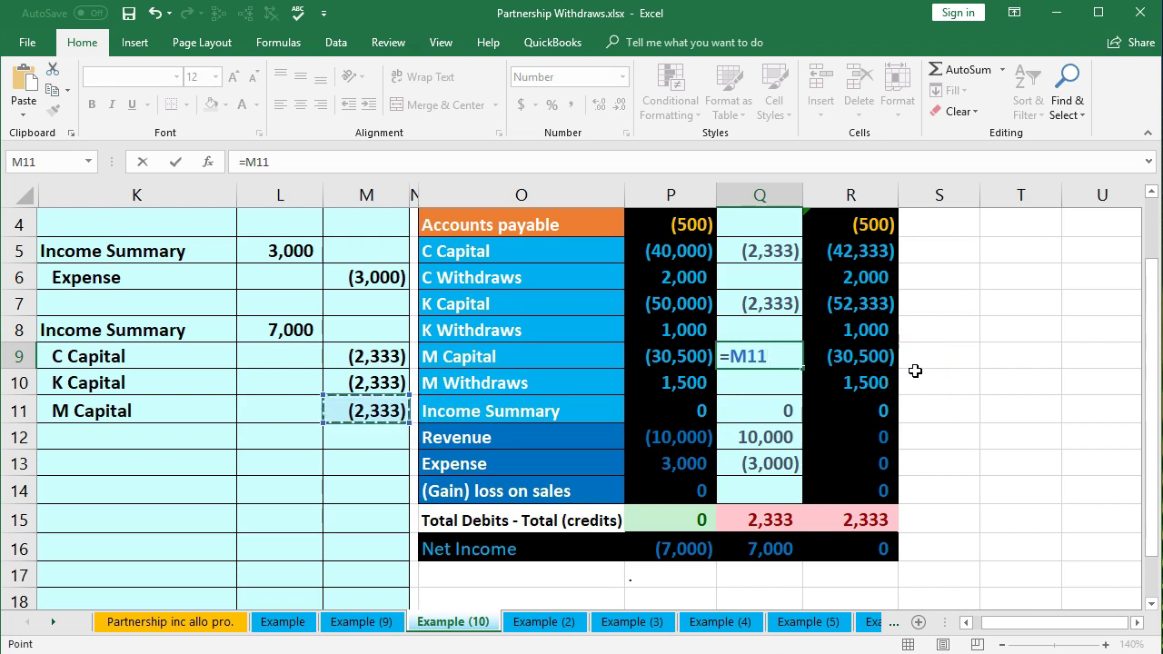
key("Return")
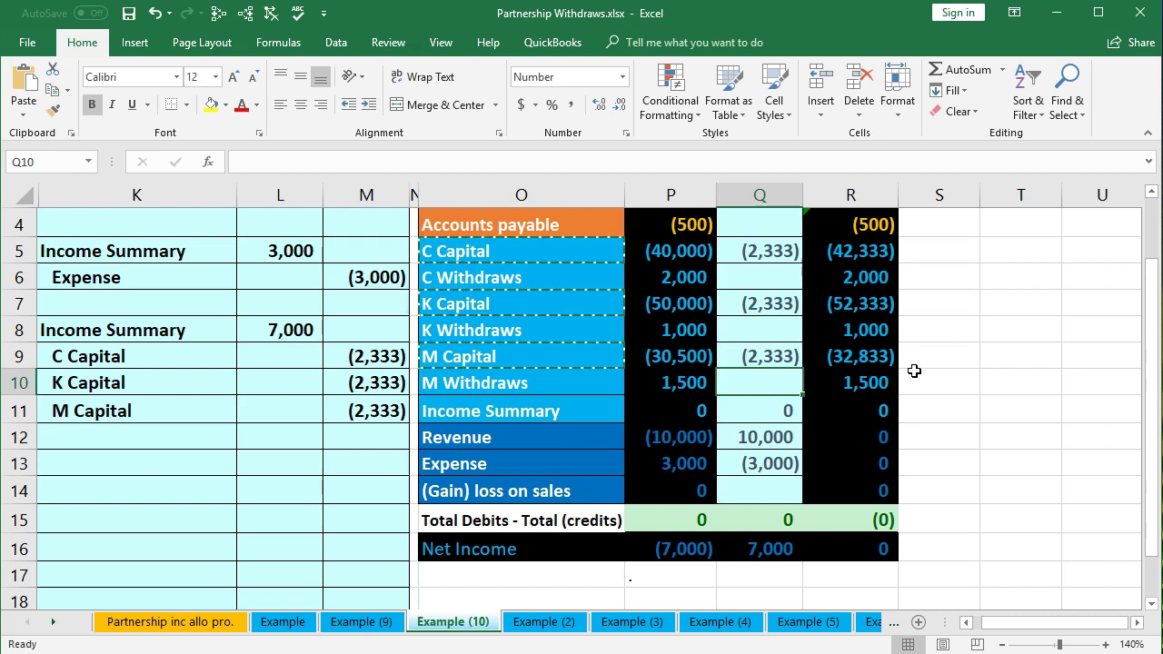
scroll(218, 475, "up", 1)
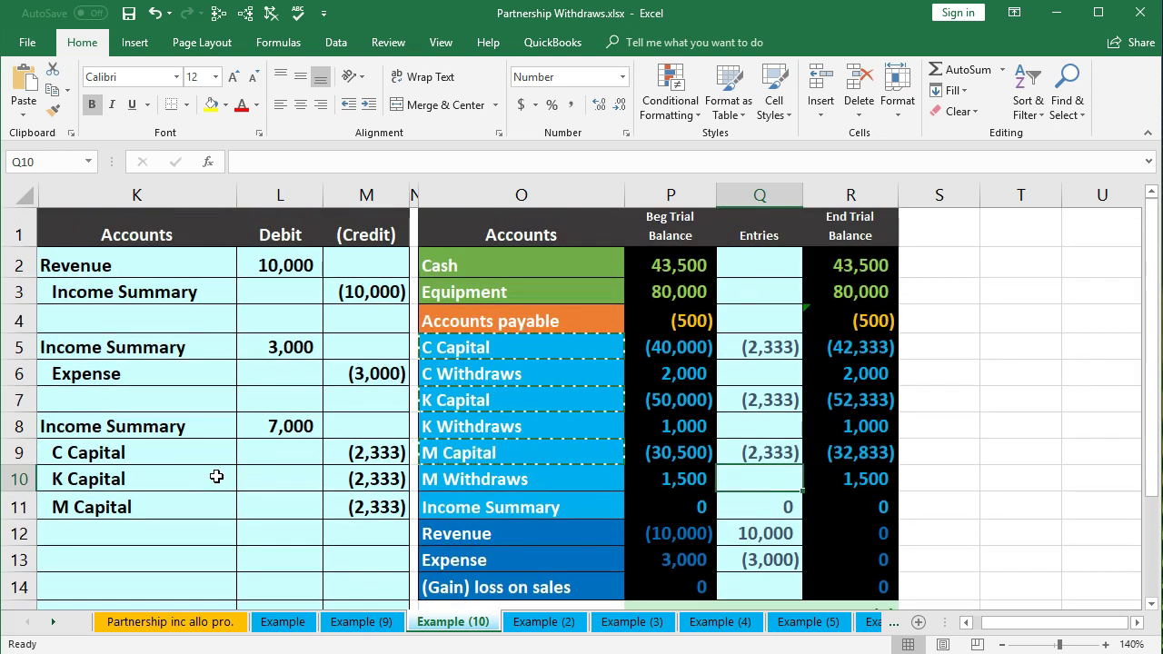
scroll(218, 475, "down", 1)
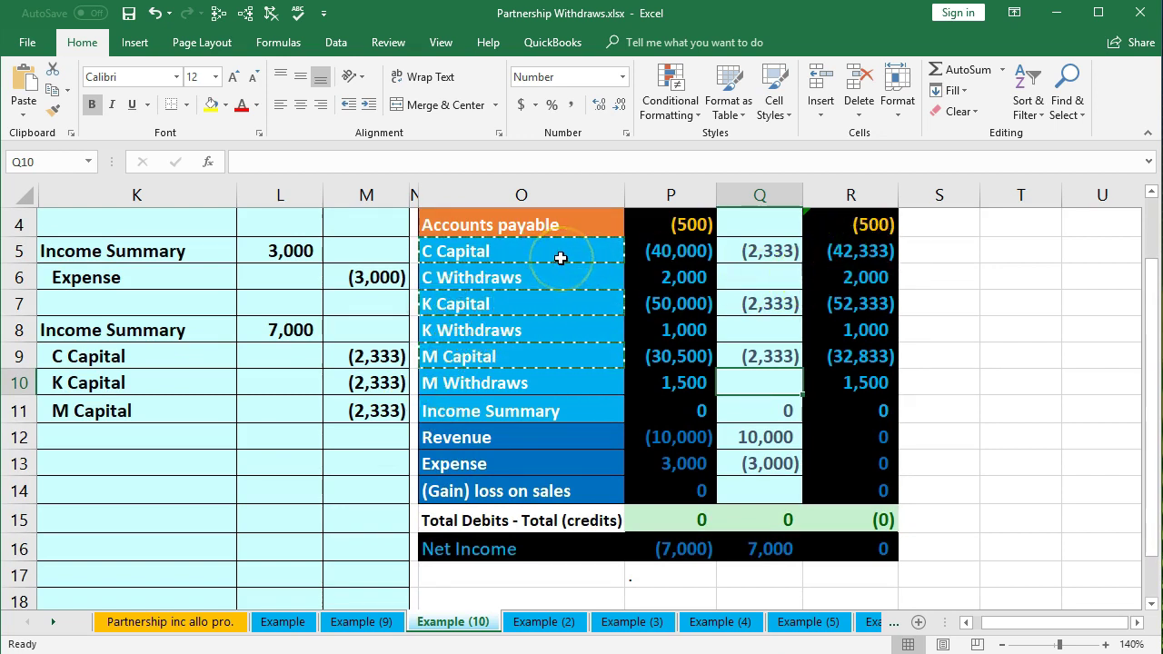
left_click_drag(561, 258, 556, 319)
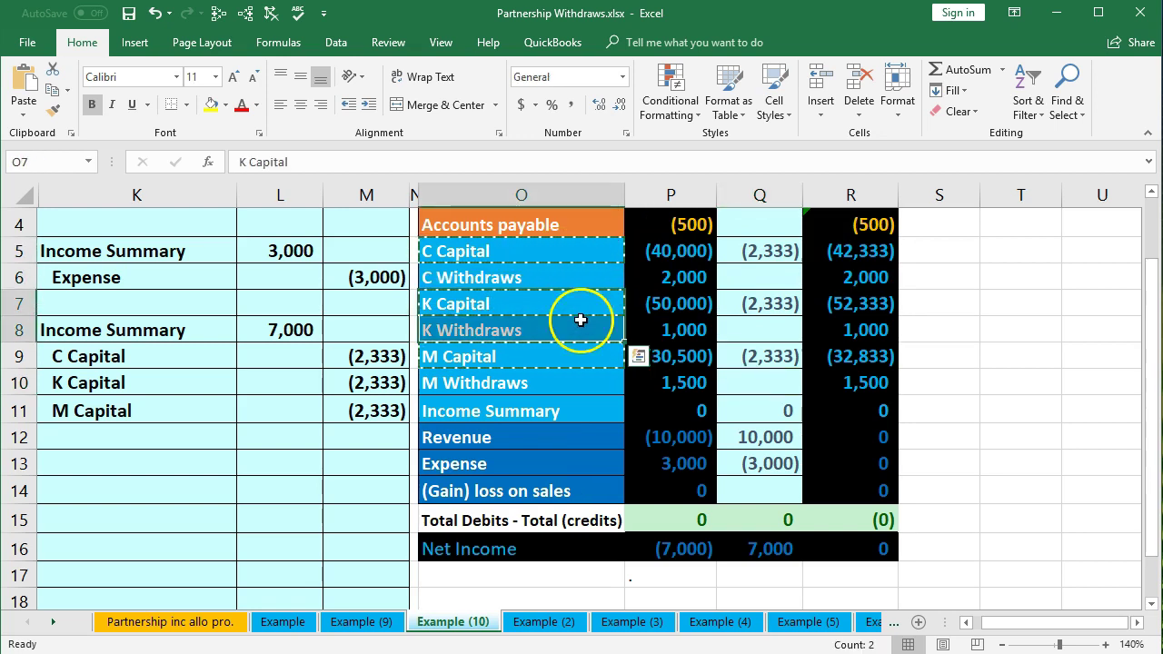
left_click_drag(825, 253, 826, 270)
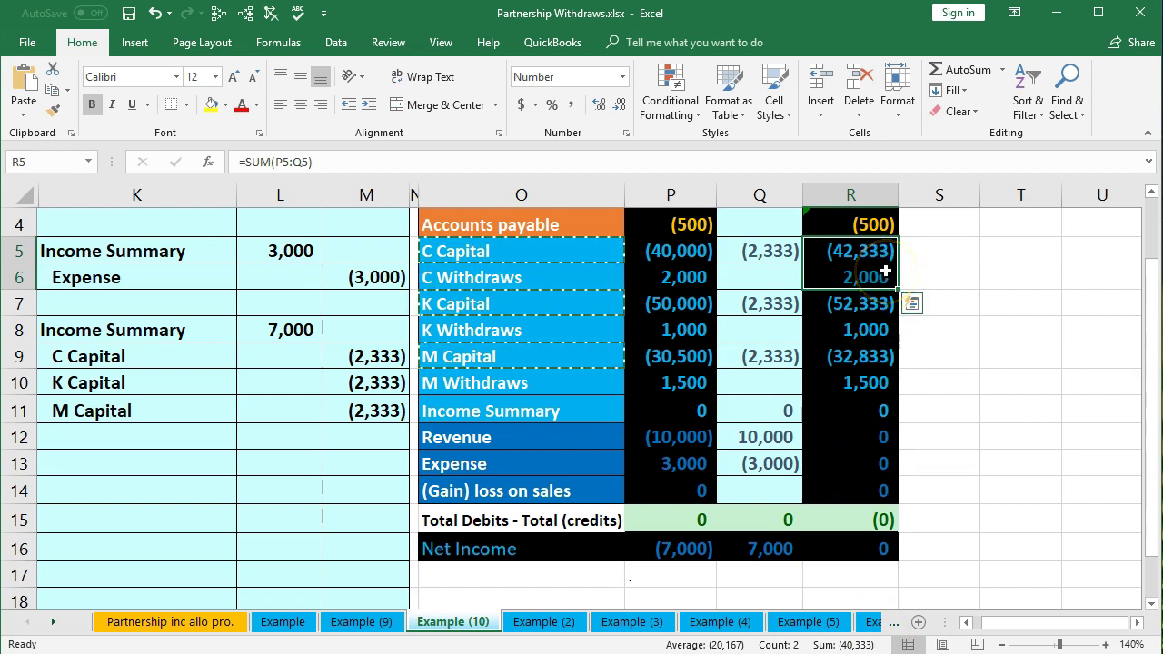
left_click_drag(579, 280, 838, 270)
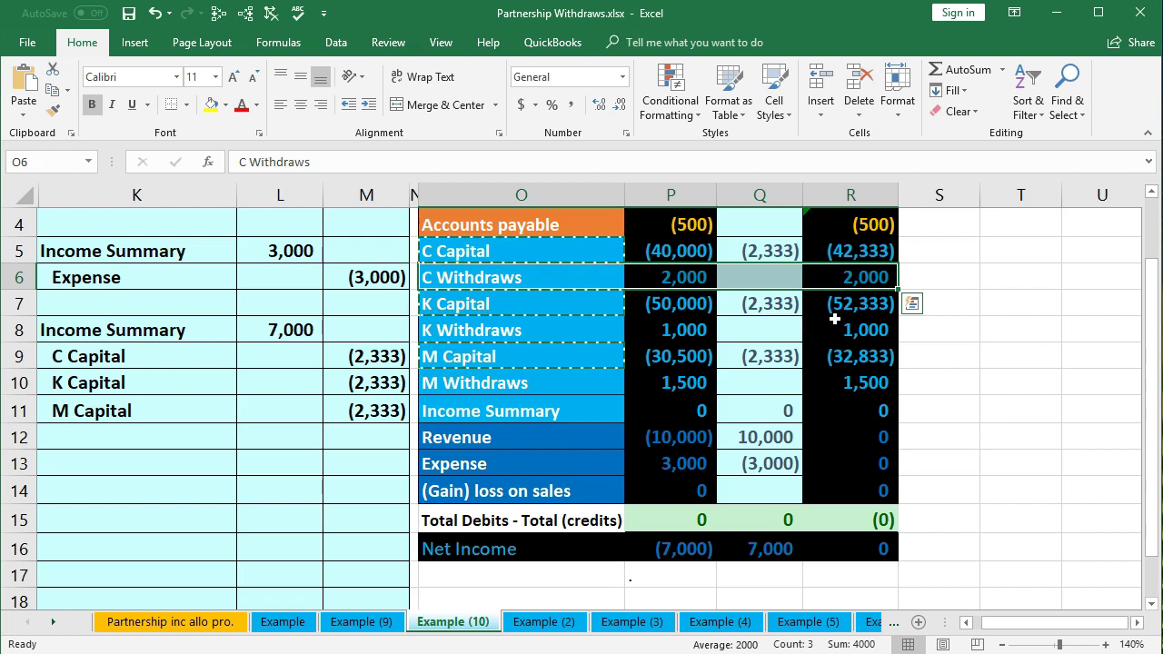
left_click(852, 275)
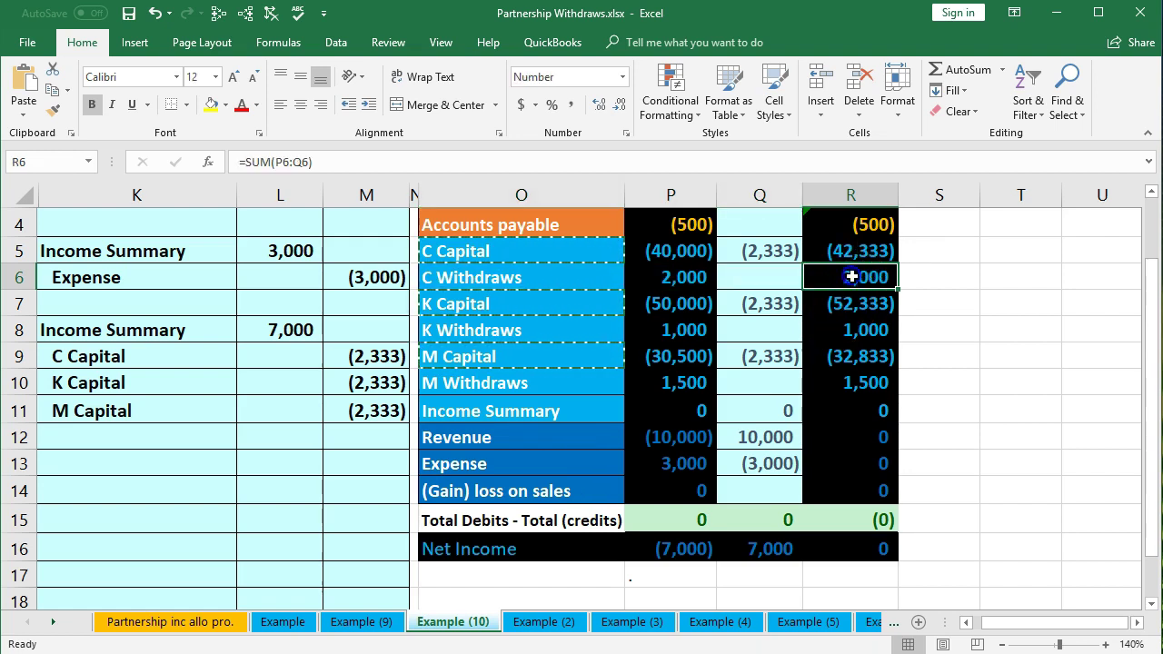
left_click(859, 292)
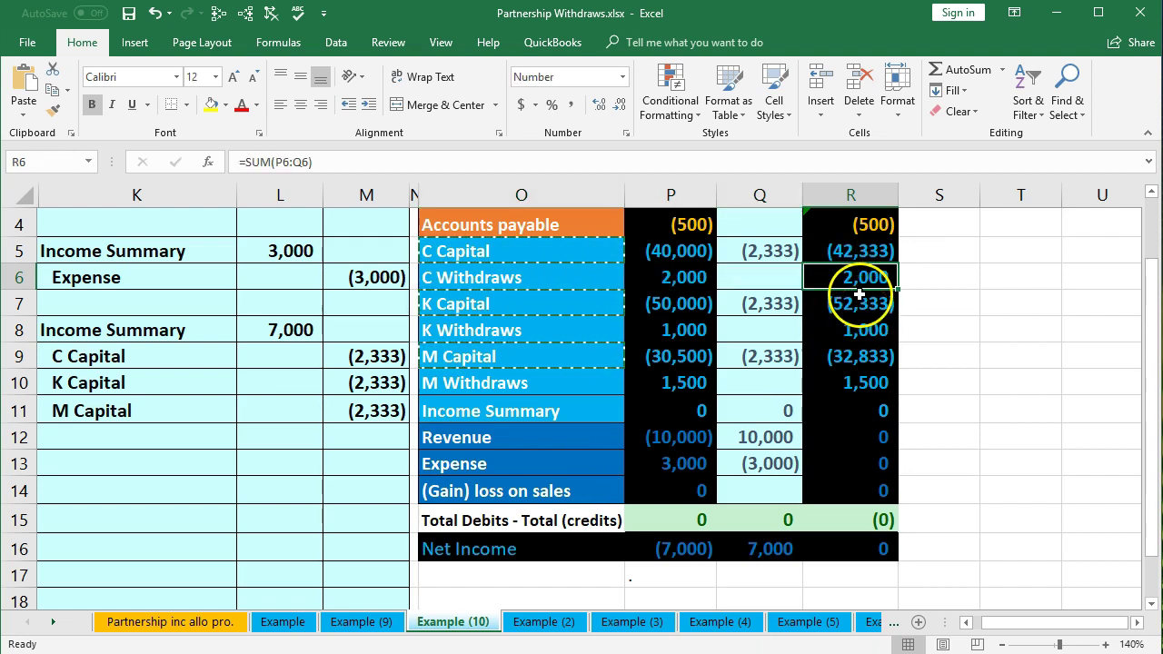
left_click(863, 254)
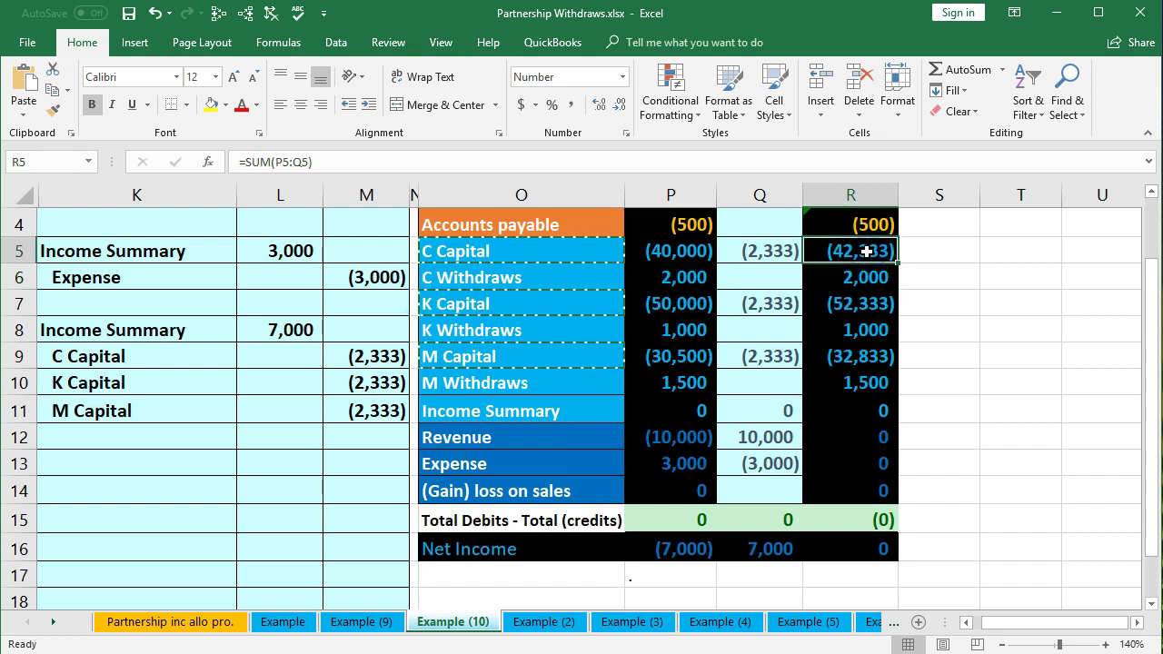
left_click(866, 276)
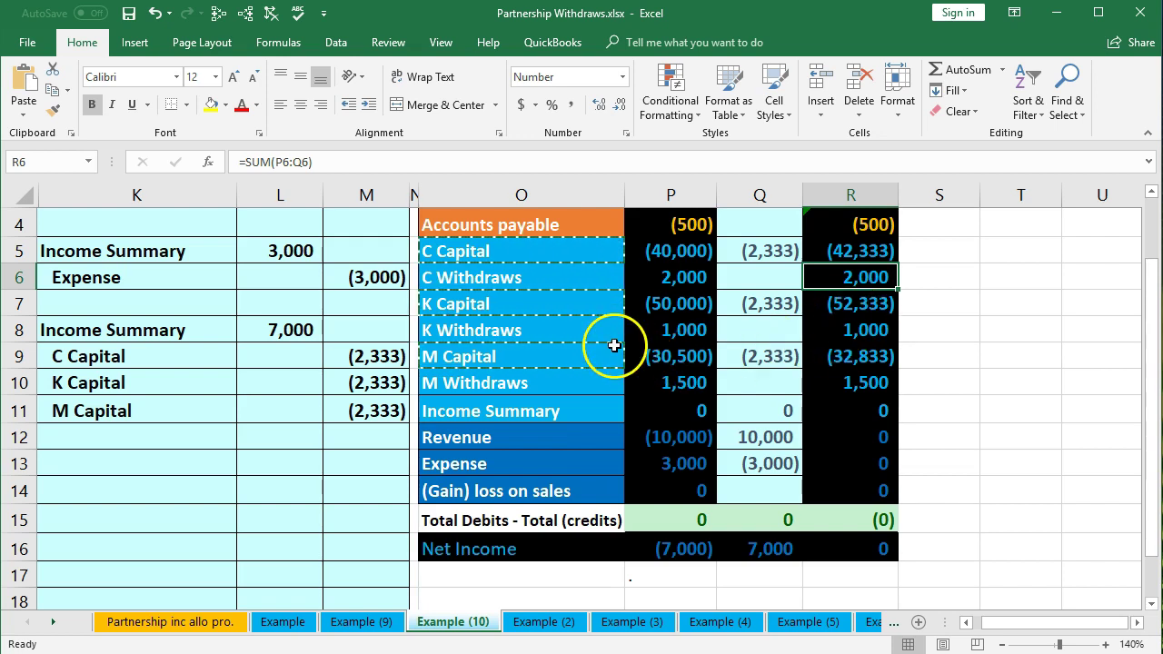
left_click(529, 250)
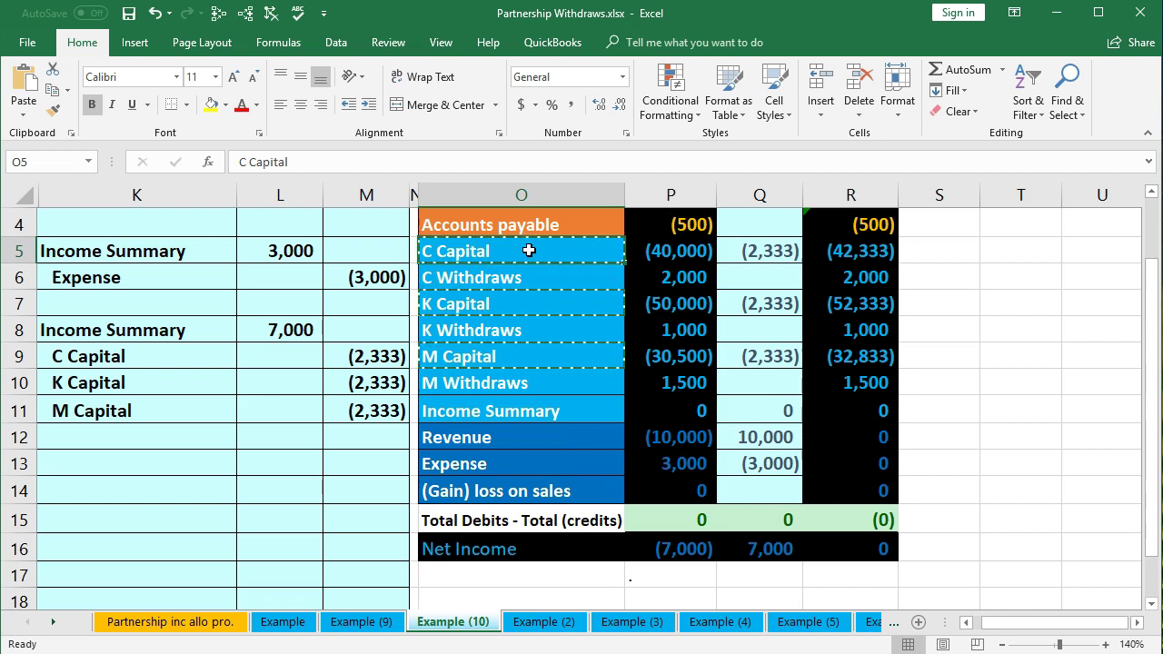
Copy the C, K and M Capital names from O5, O7, O9 and paste as values into K13:K15
left_click(511, 297, "ctrl")
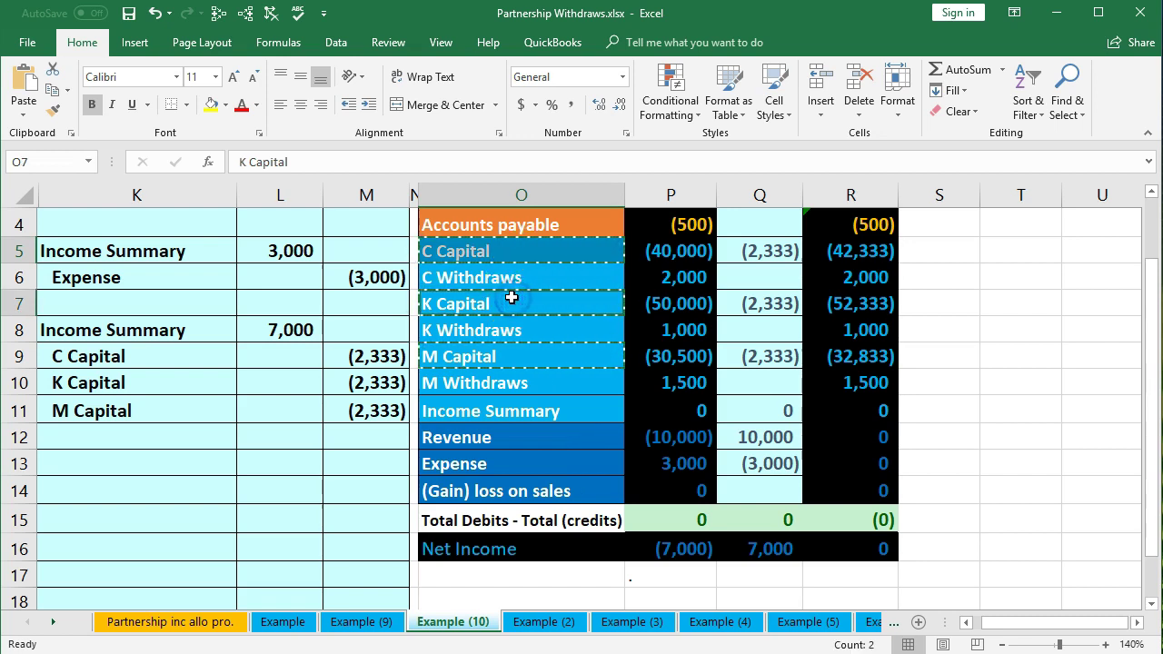
left_click(480, 350, "ctrl")
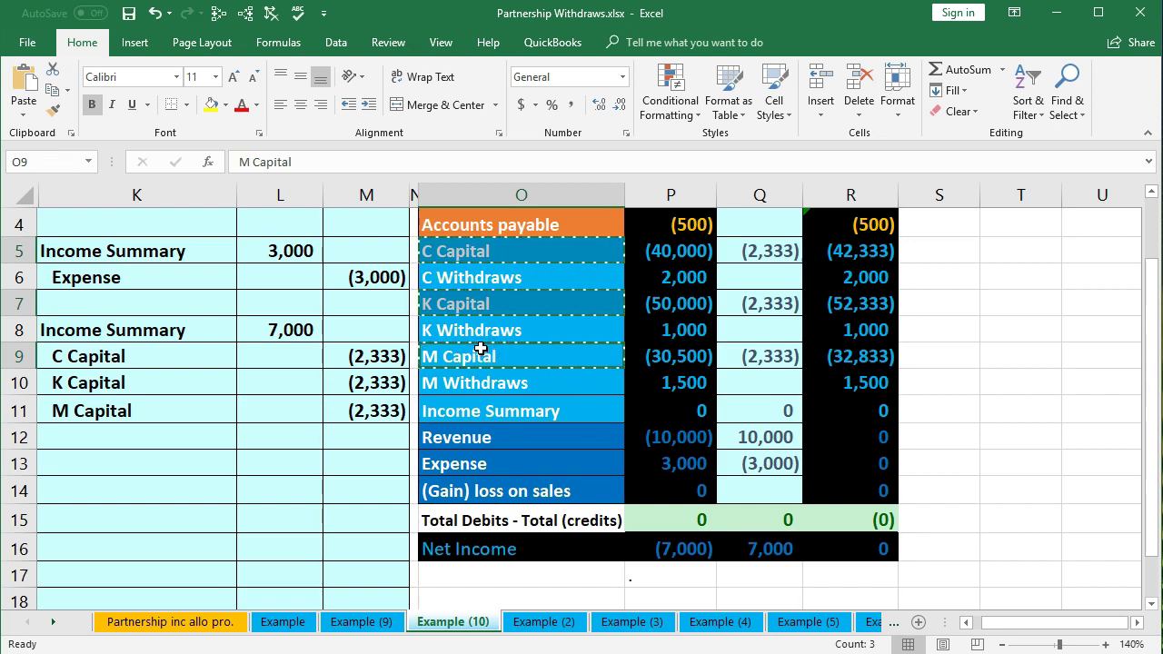
right_click(501, 246)
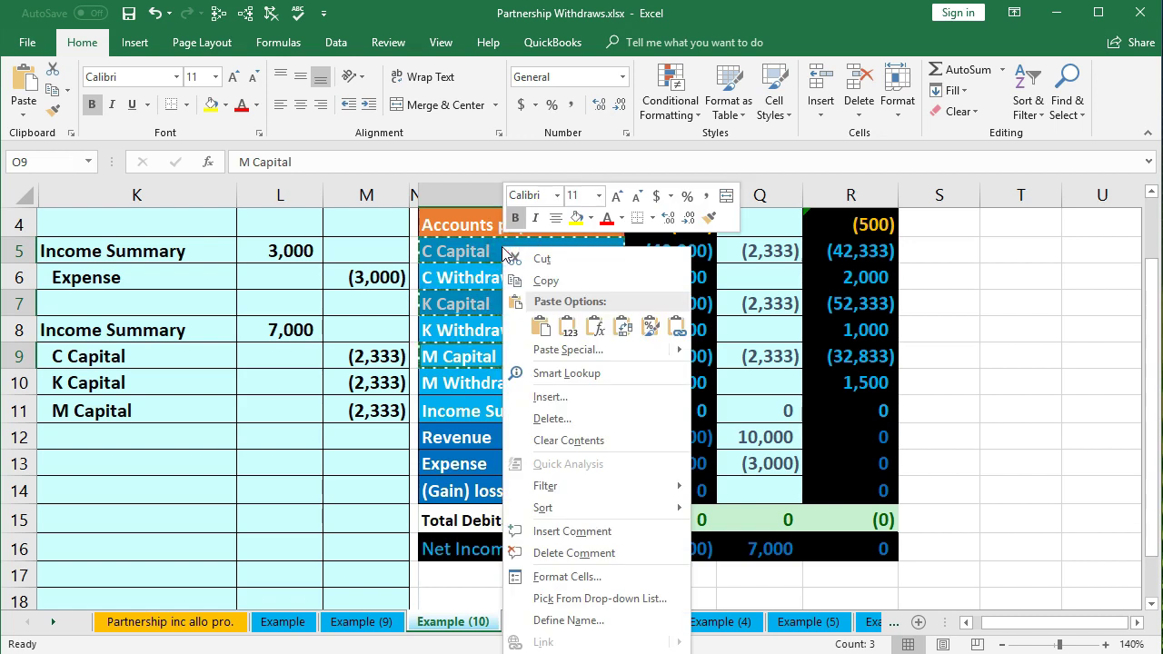
left_click(524, 282)
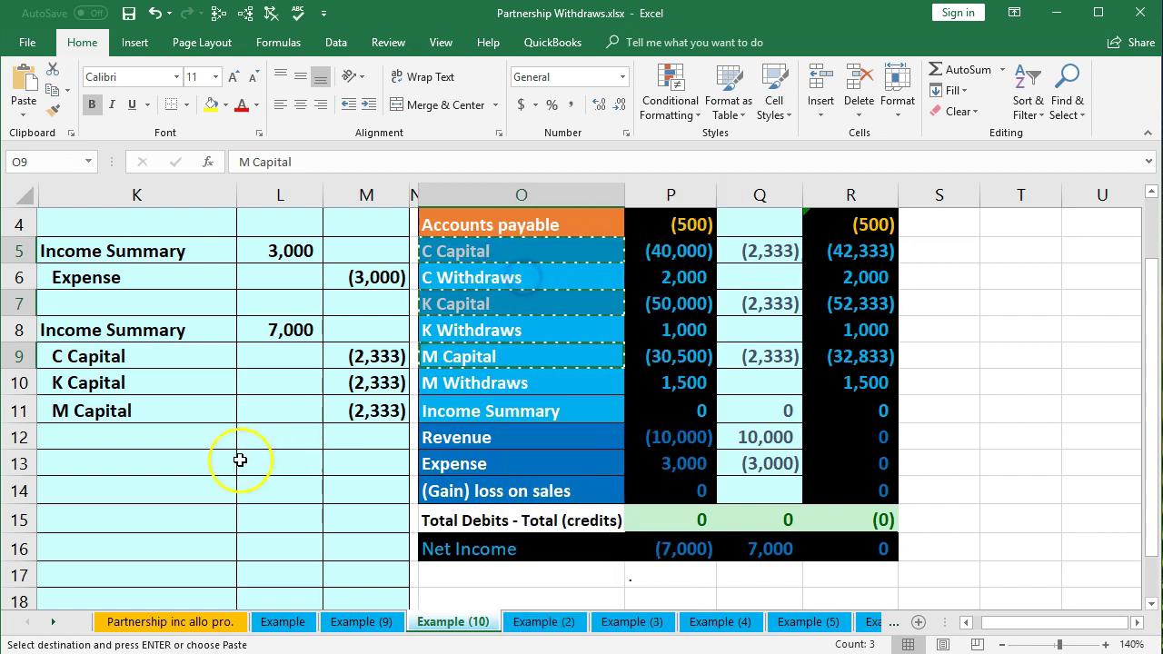
left_click(160, 457)
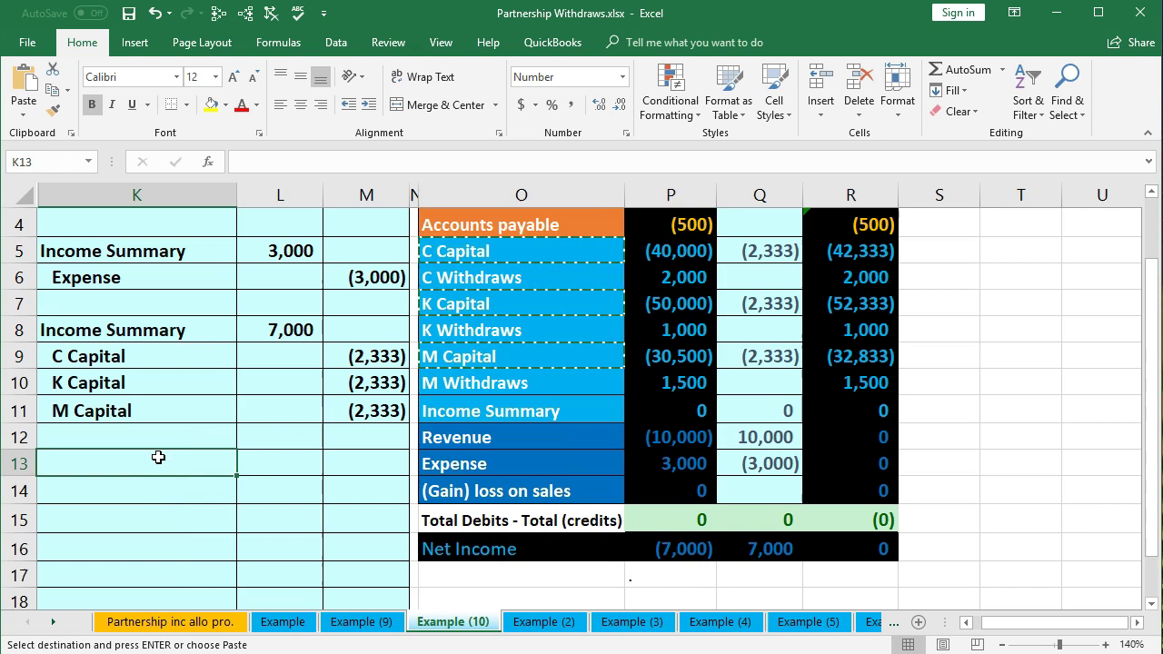
right_click(159, 460)
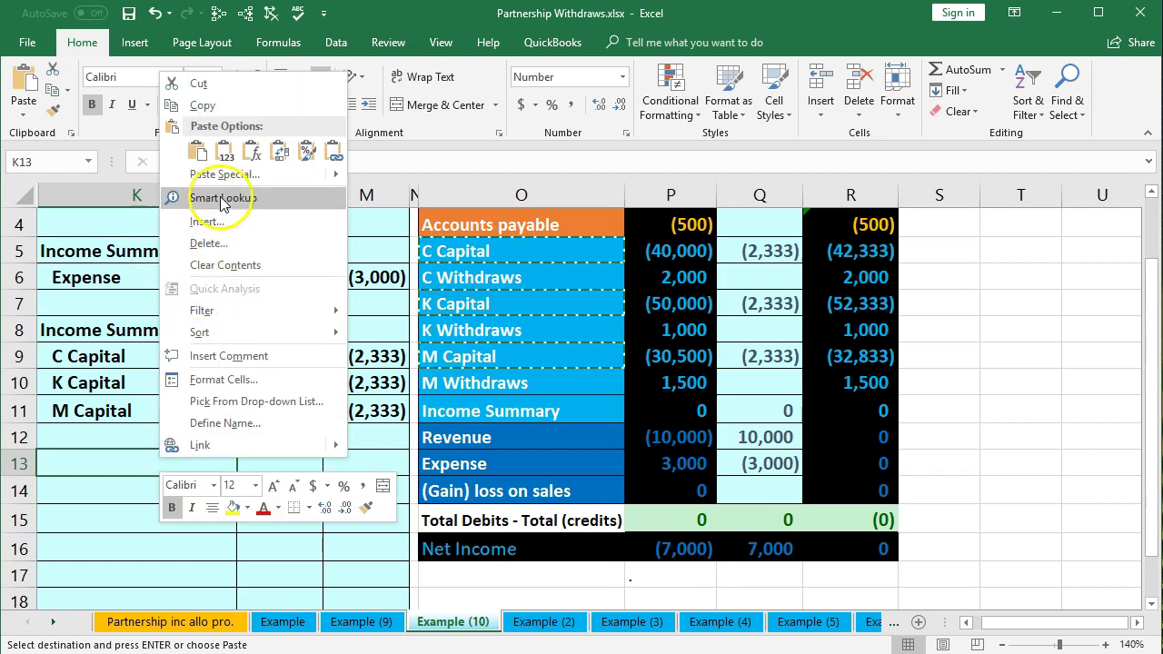
left_click(225, 159)
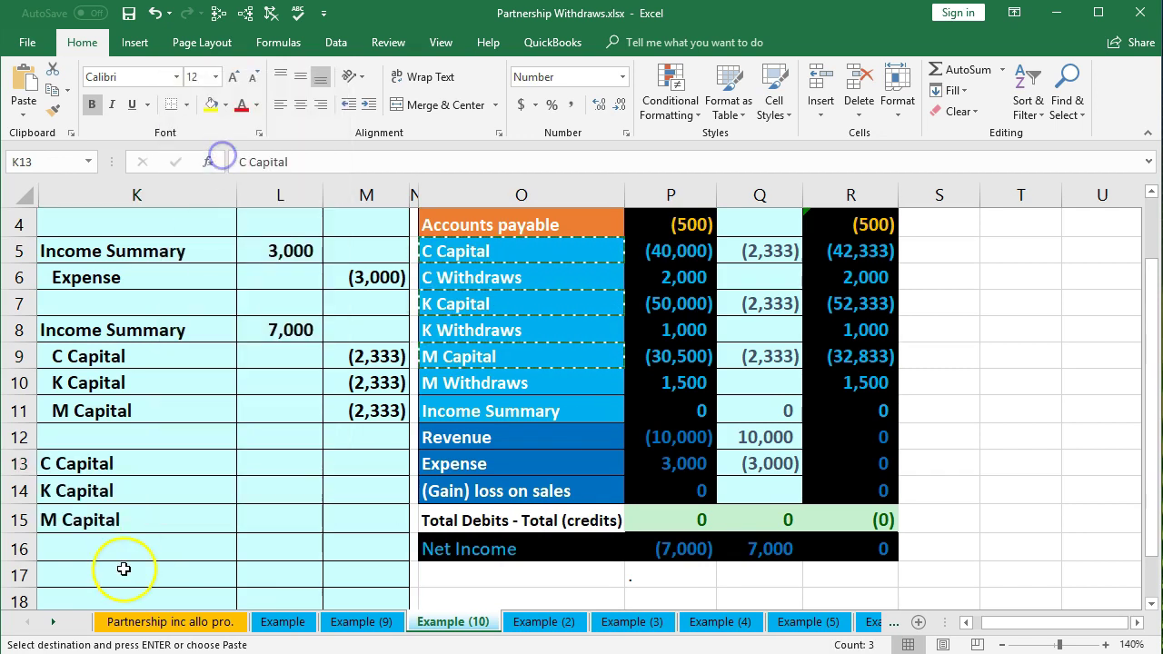
left_click(281, 461)
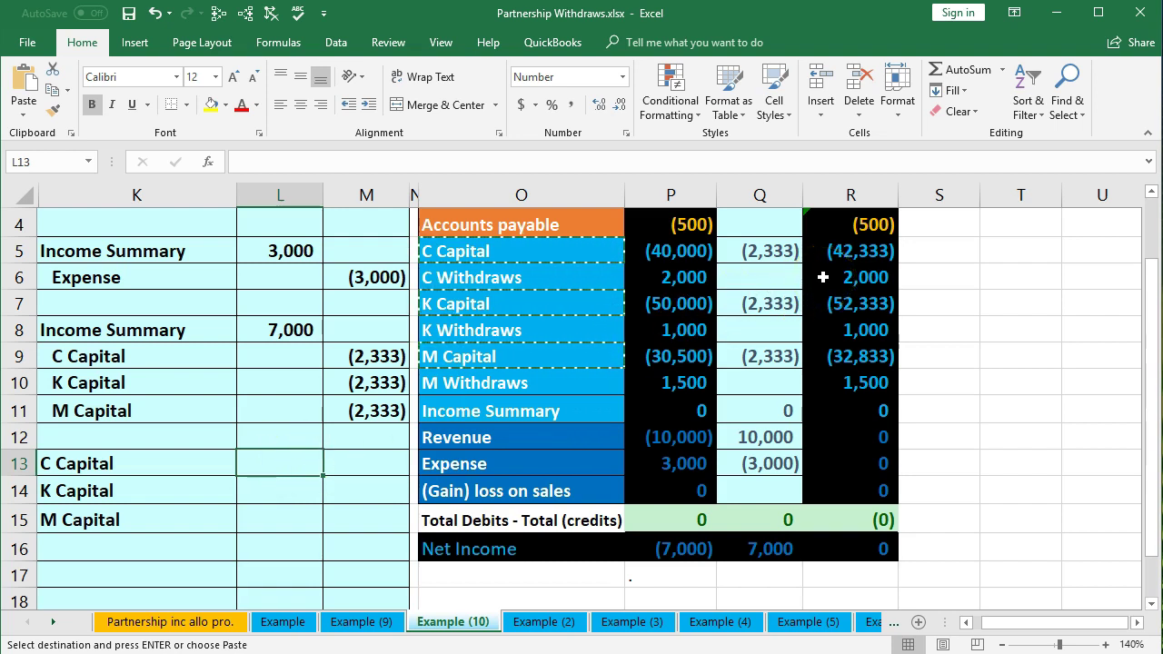
Enter capital debits of 2,000, 1,000 and 1,500 in L13, L14 and L15
type("2000")
key("Return")
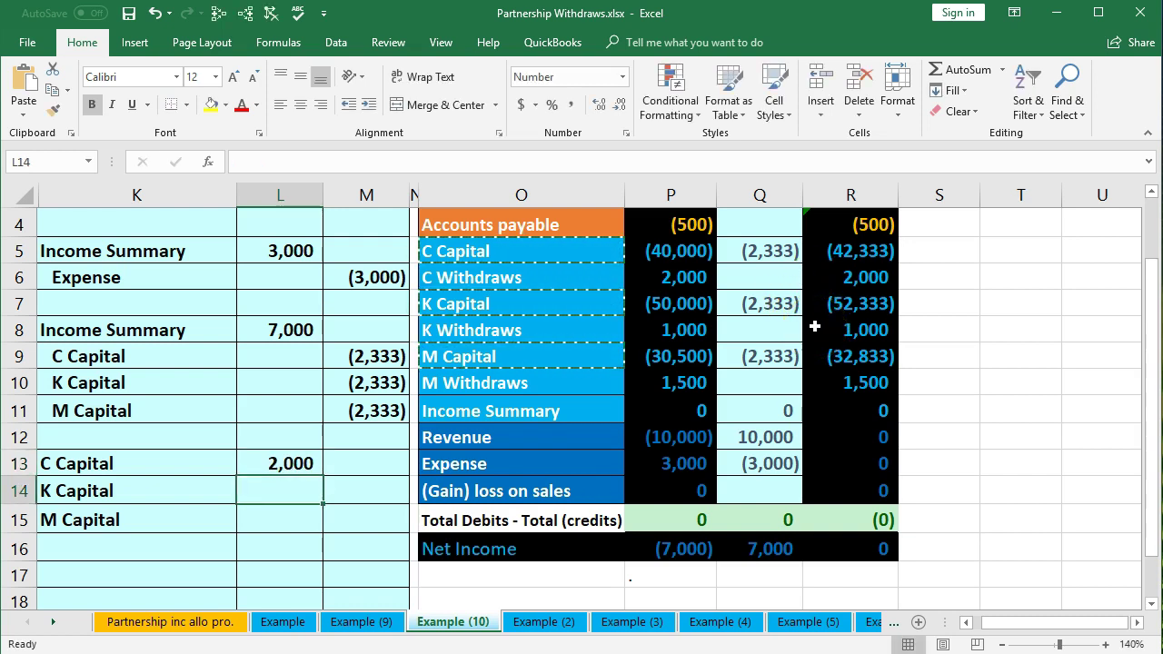
type("1000")
key("Return")
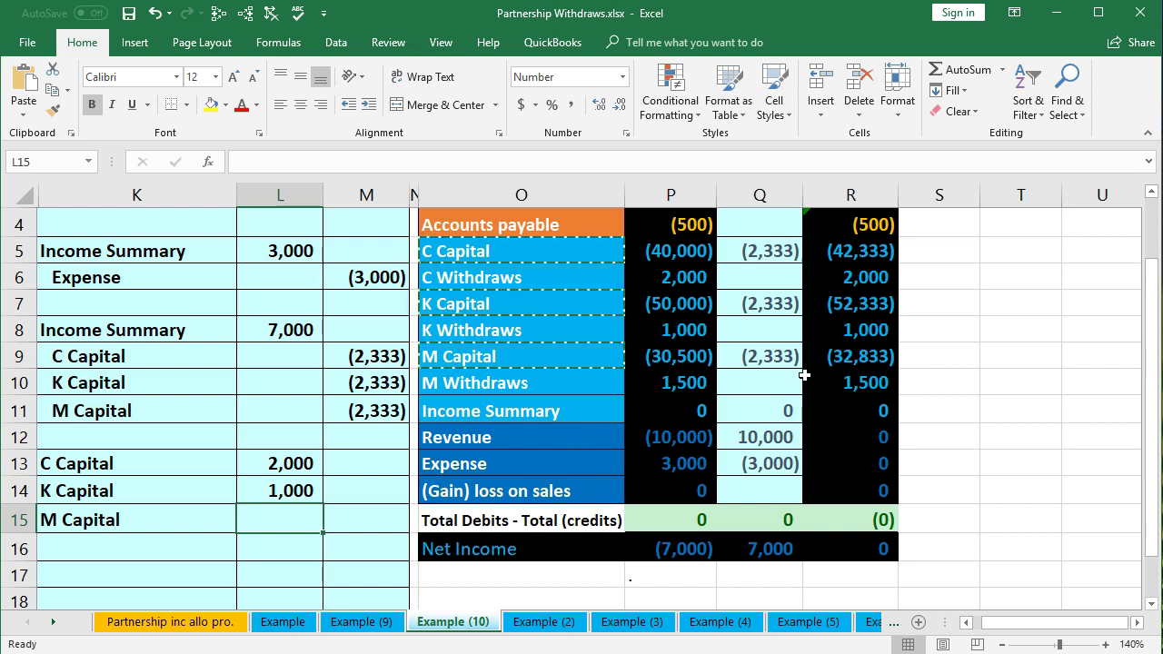
type("1500")
key("Return")
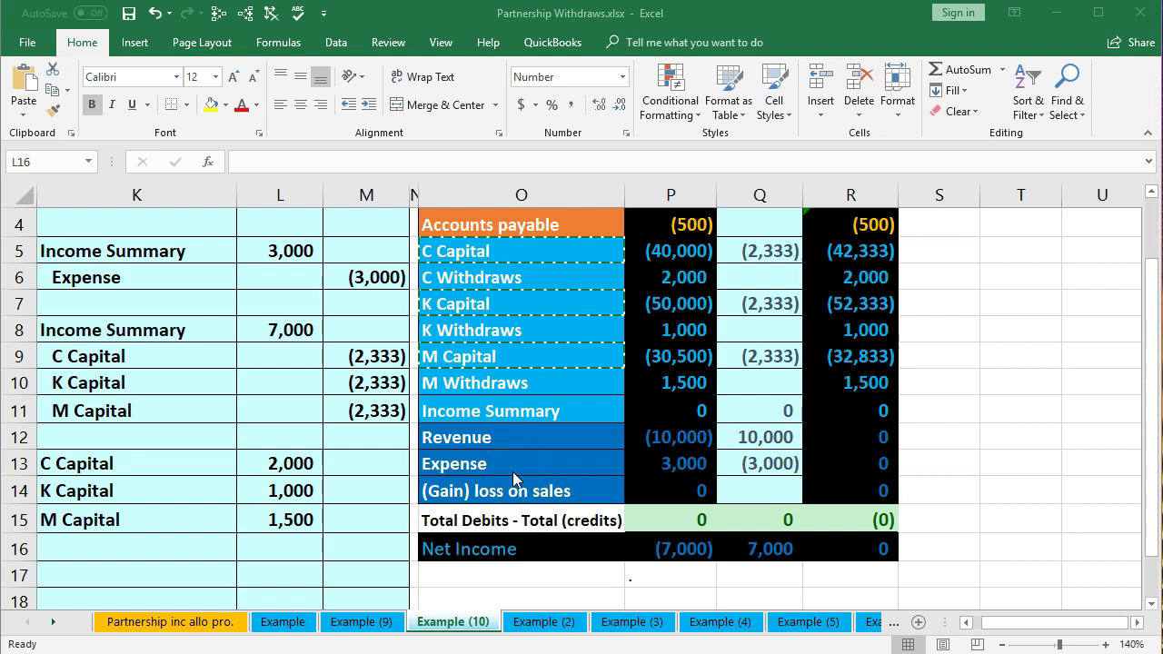
left_click(509, 278)
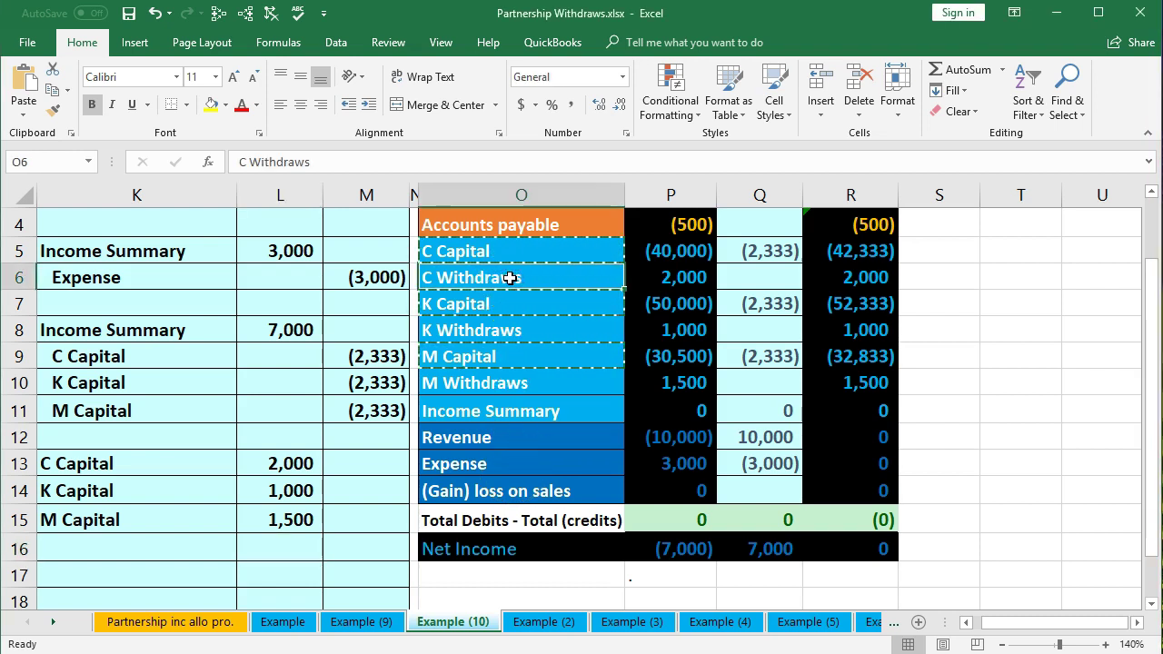
Copy the C, K and M Withdraws names from O6, O8, O10 and paste as values into K16:K18
left_click(518, 329, "ctrl")
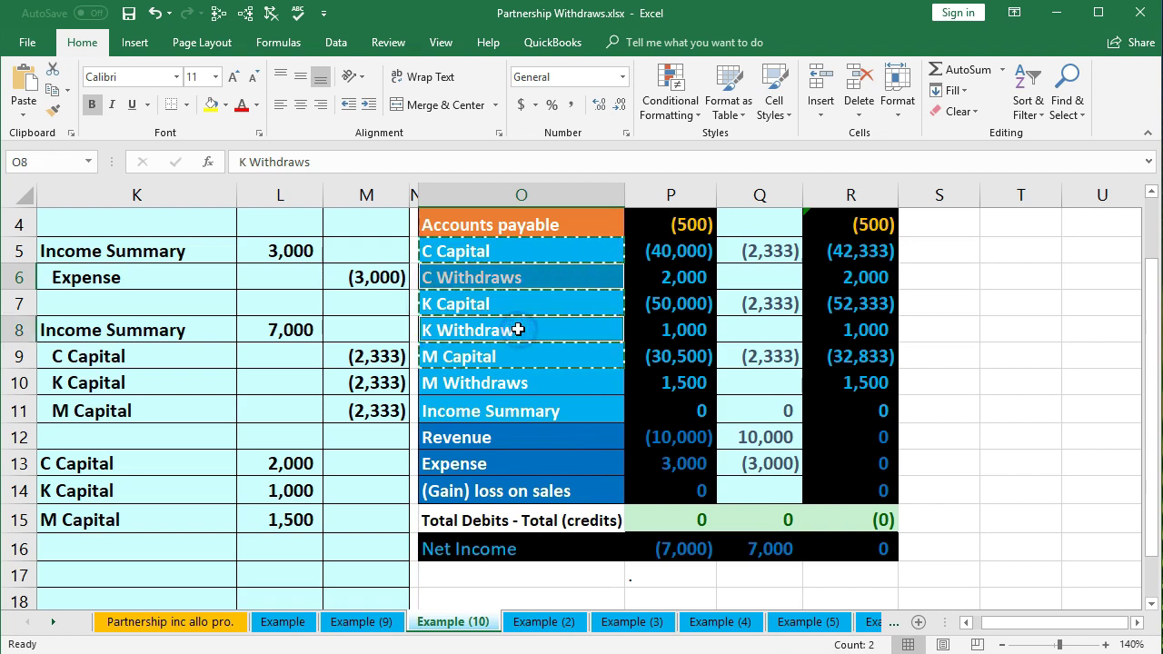
left_click(518, 382, "ctrl")
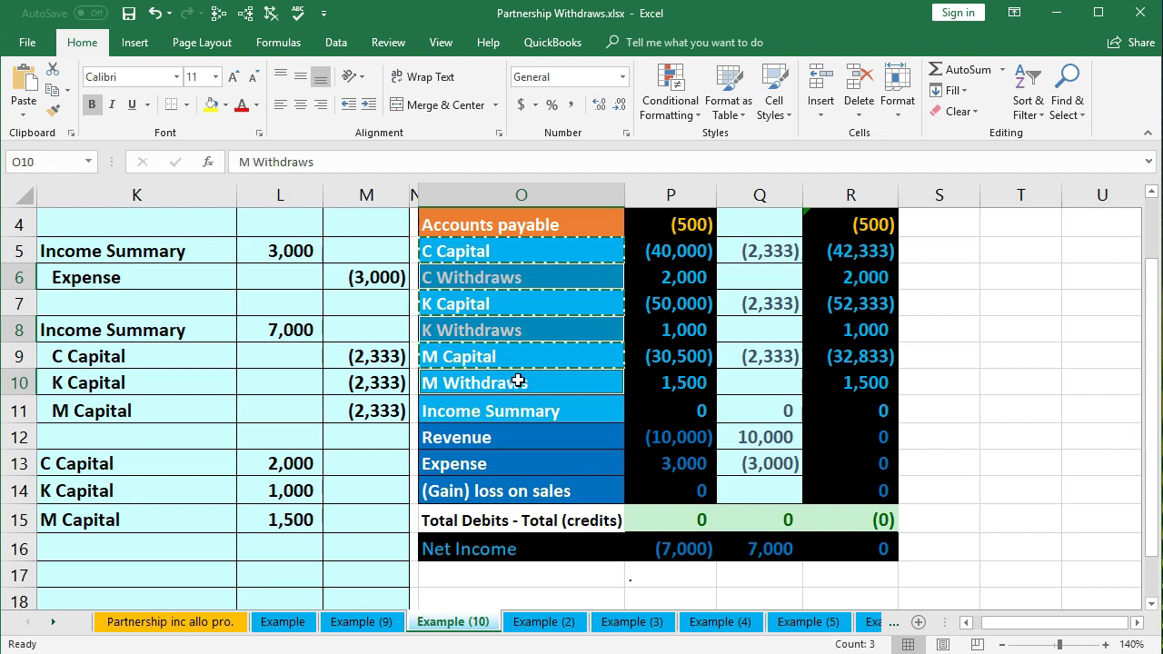
right_click(538, 328)
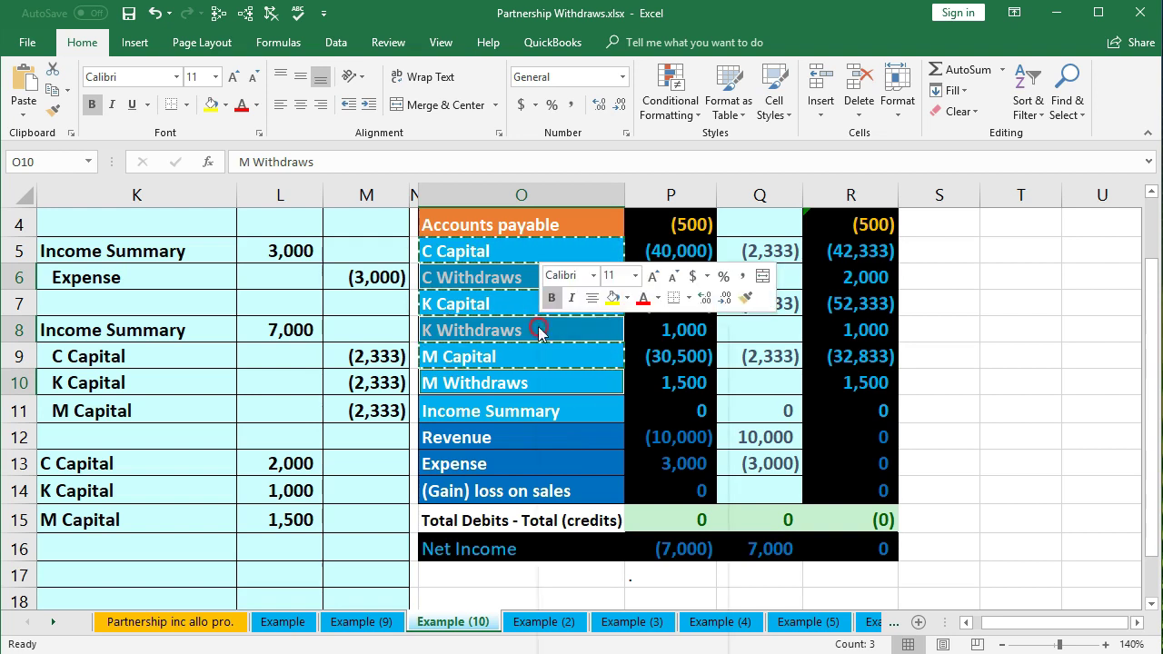
left_click(548, 359)
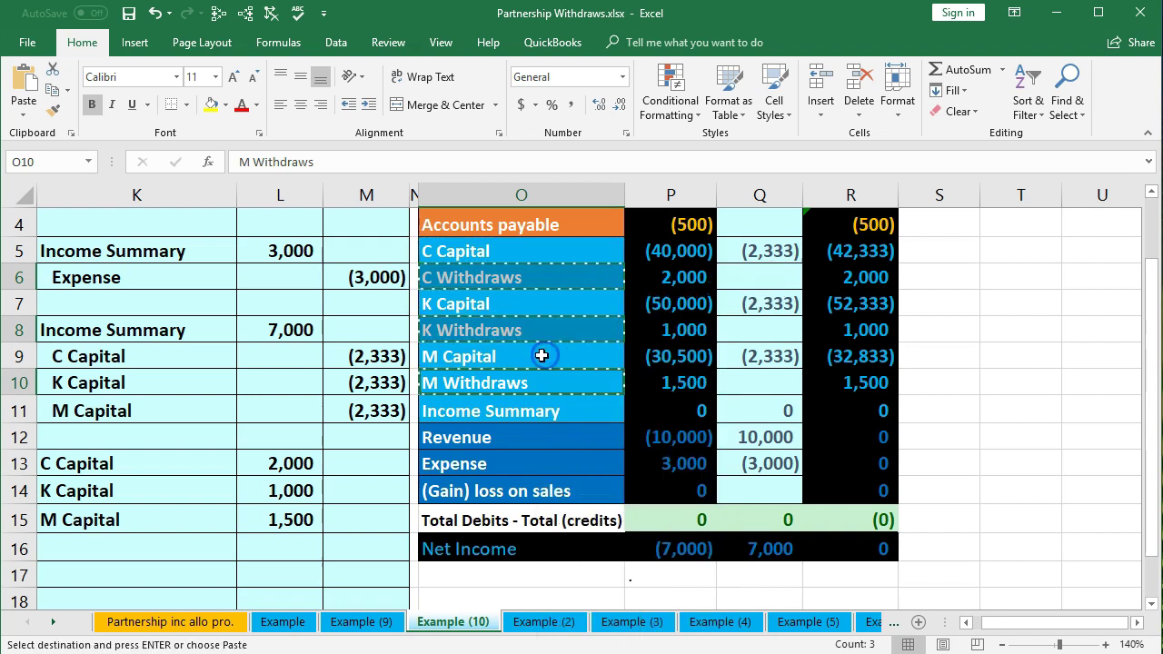
left_click(106, 544)
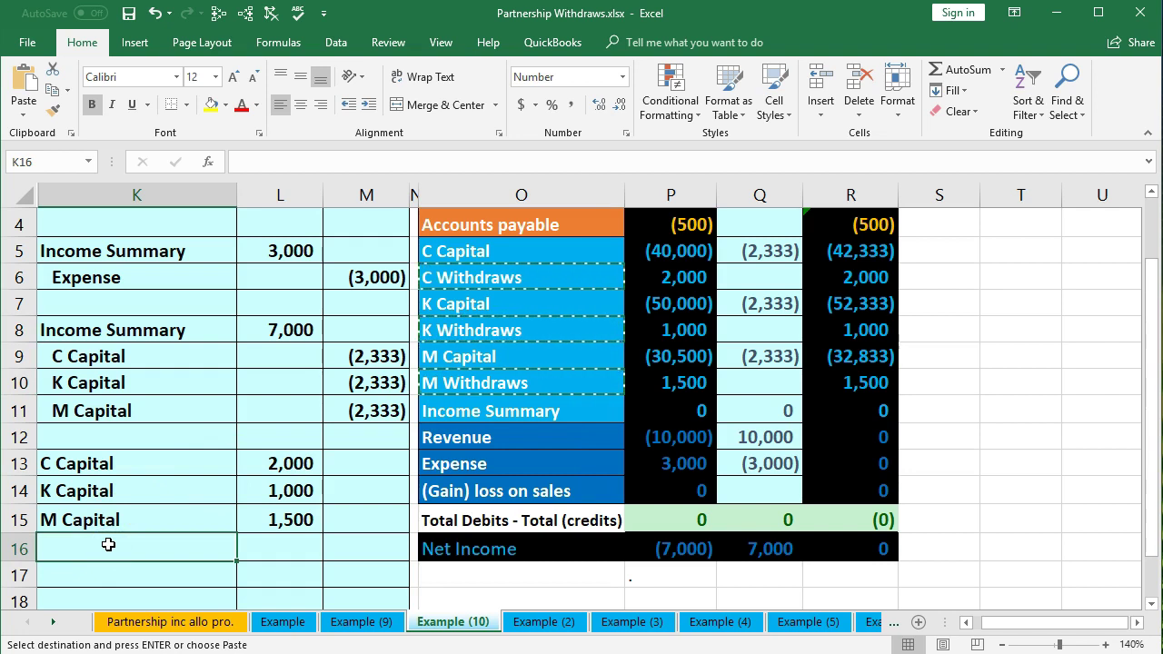
right_click(107, 544)
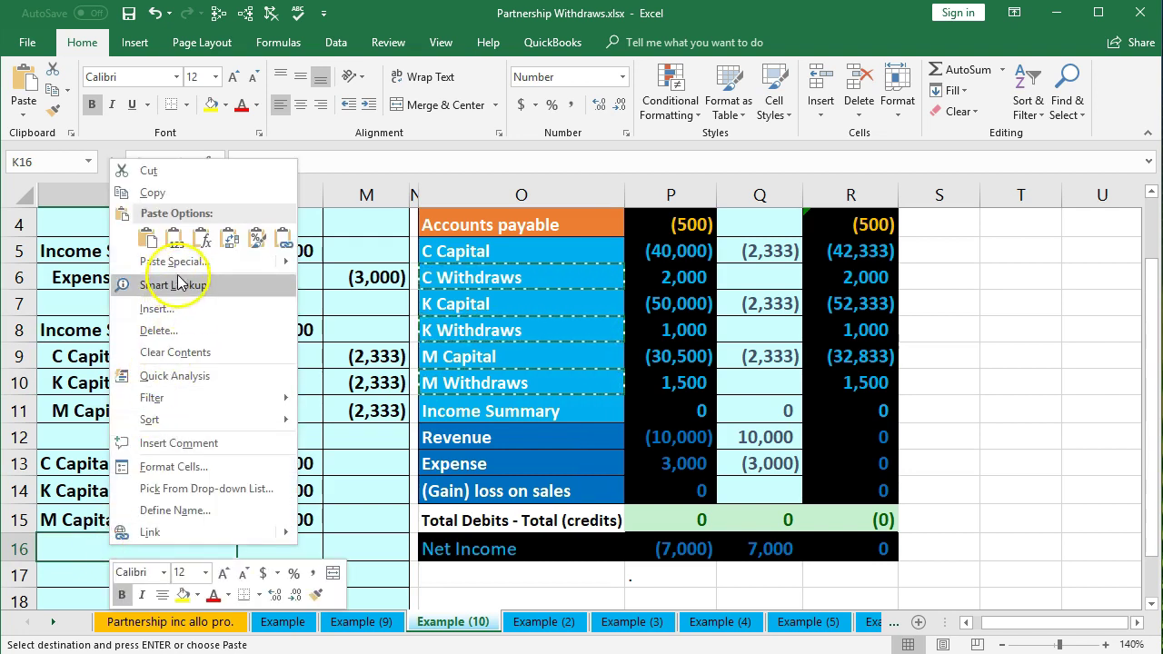
left_click(178, 244)
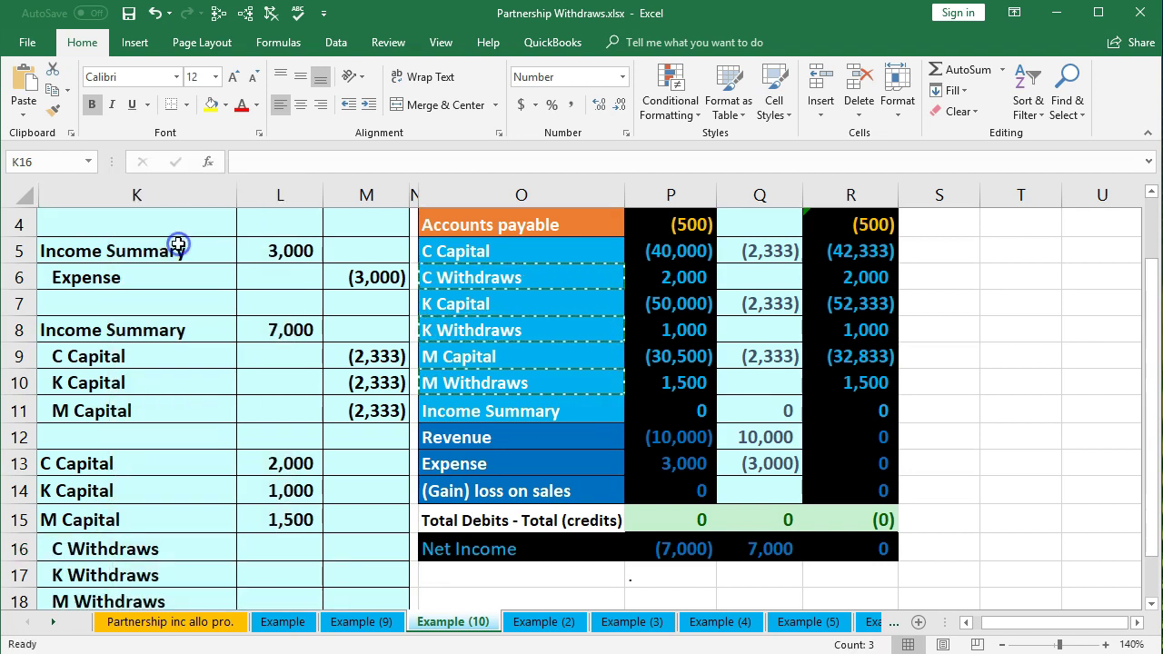
scroll(208, 389, "down", 1)
left_click(289, 381)
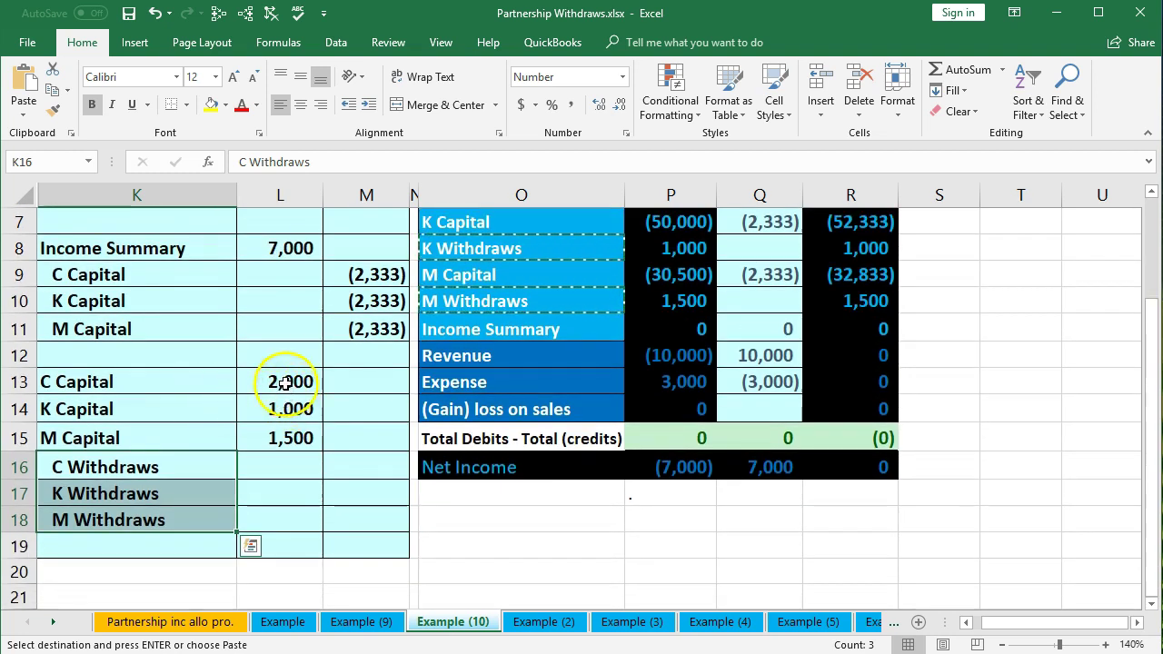
left_click_drag(175, 386, 252, 382)
left_click_drag(208, 467, 314, 471)
left_click(355, 470)
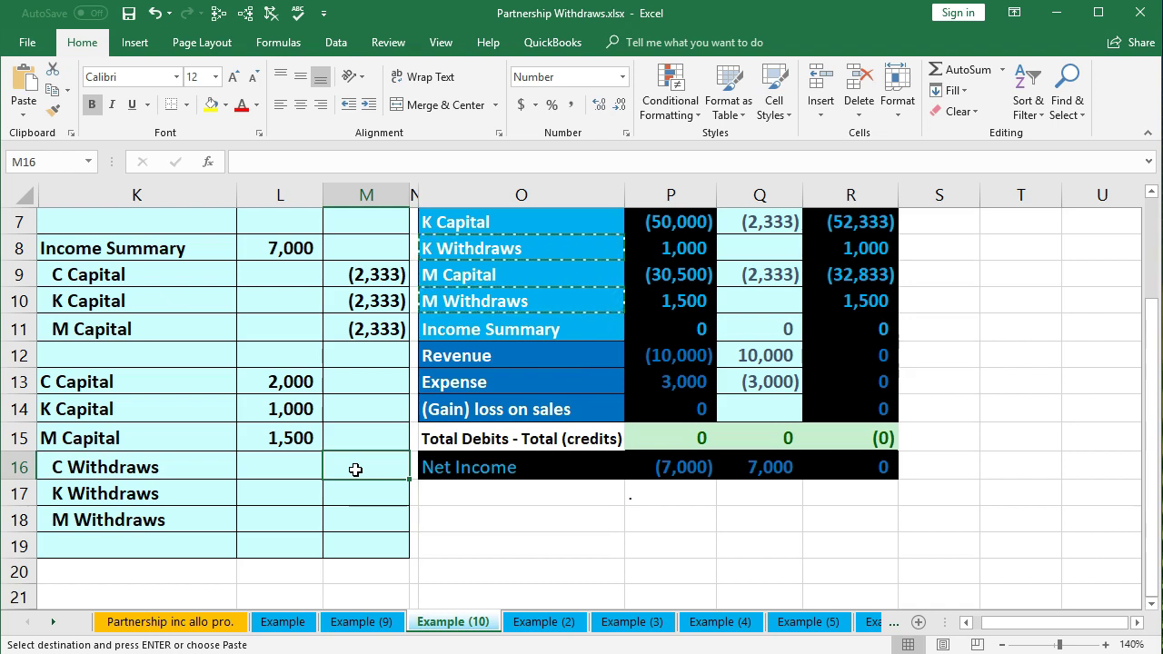
Credit the withdrawals in M16:M18 as =-L13, =-L14, =-L15, giving (2,000), (1,000), (1,500)
type("-")
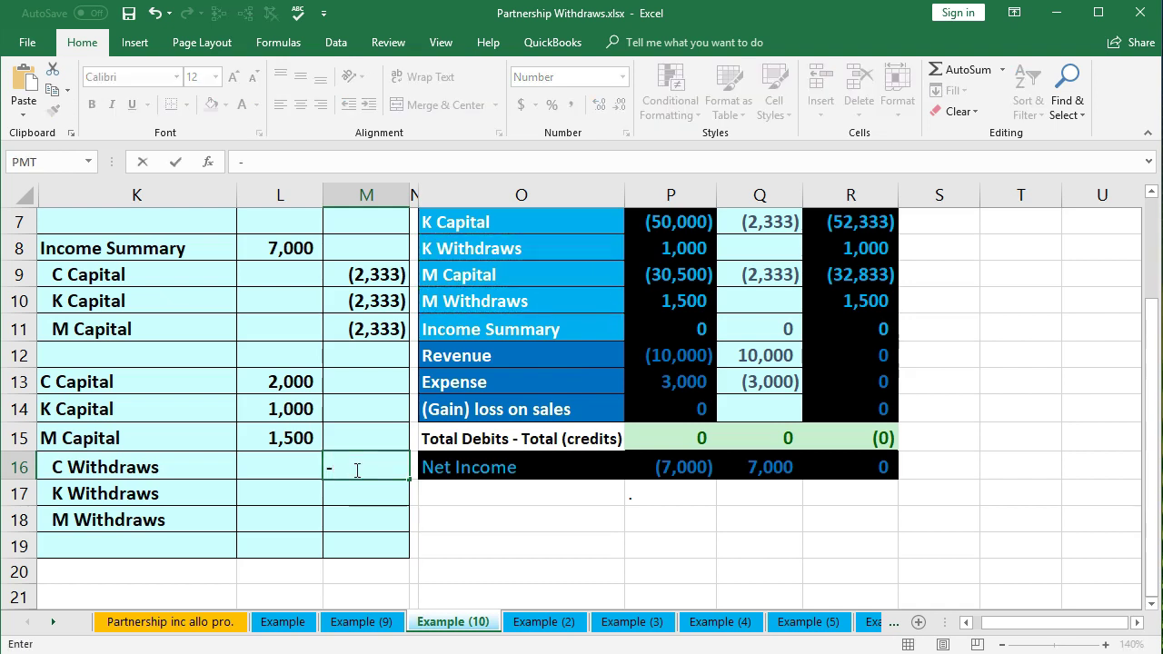
left_click(289, 387)
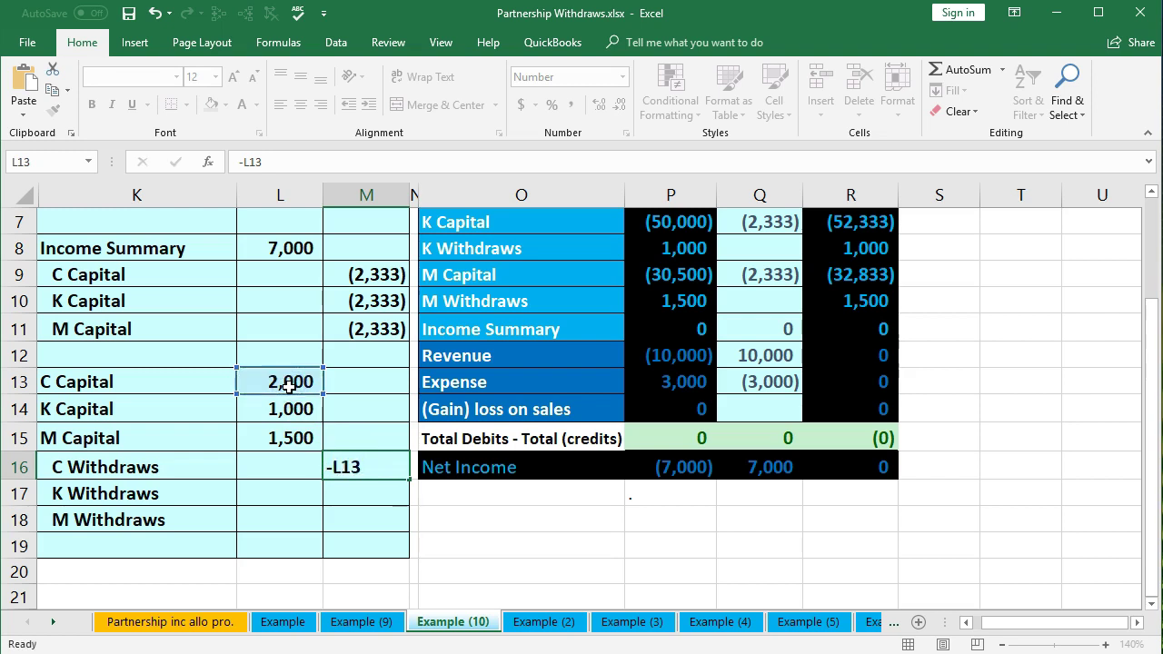
key("Return")
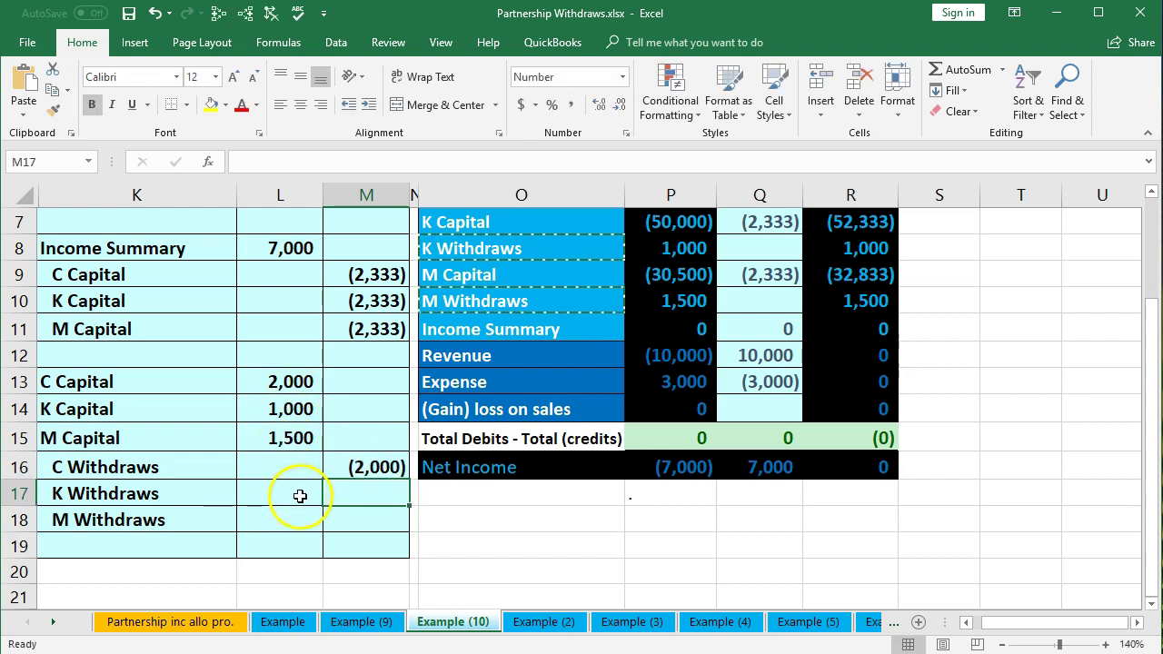
type("-")
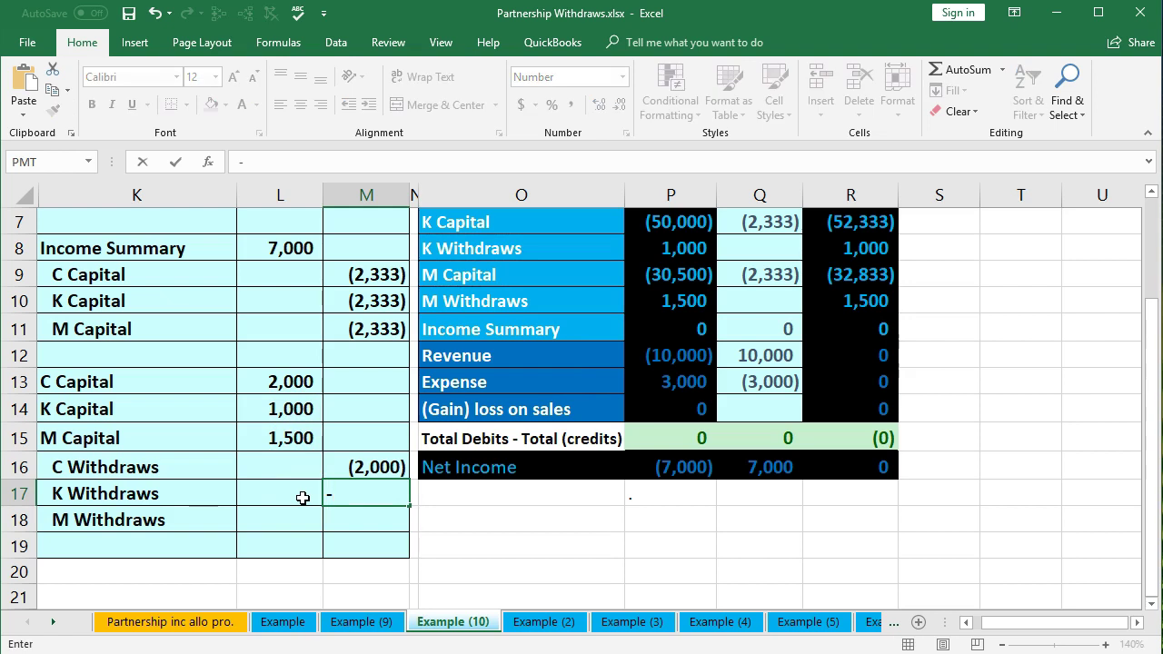
left_click(281, 408)
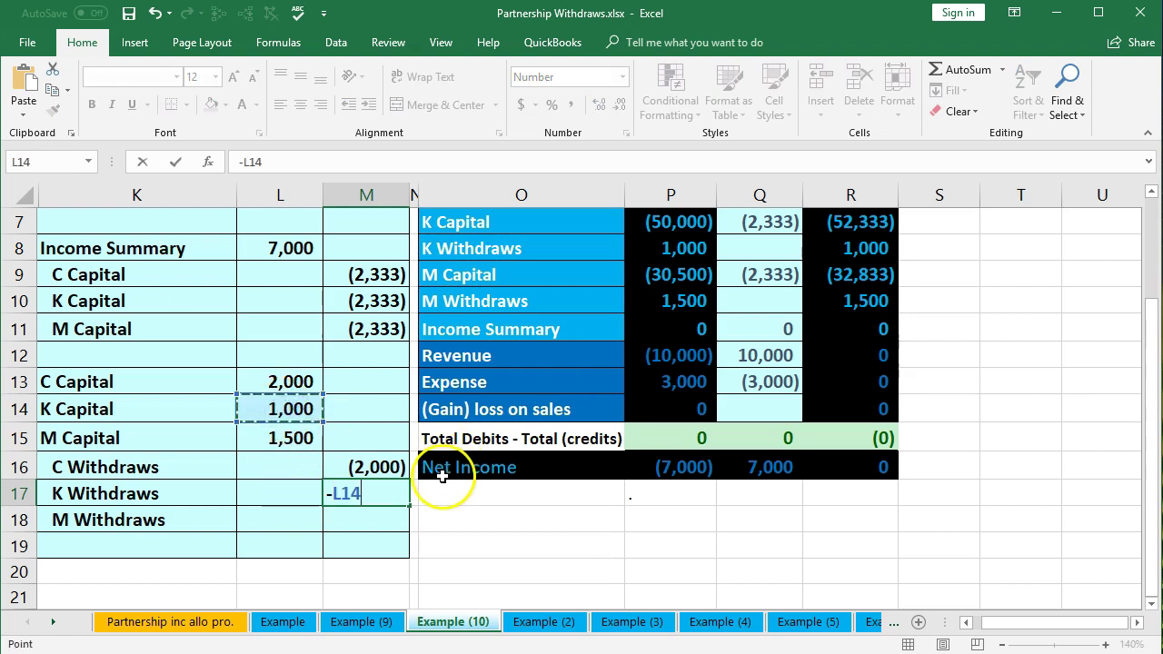
key("Return")
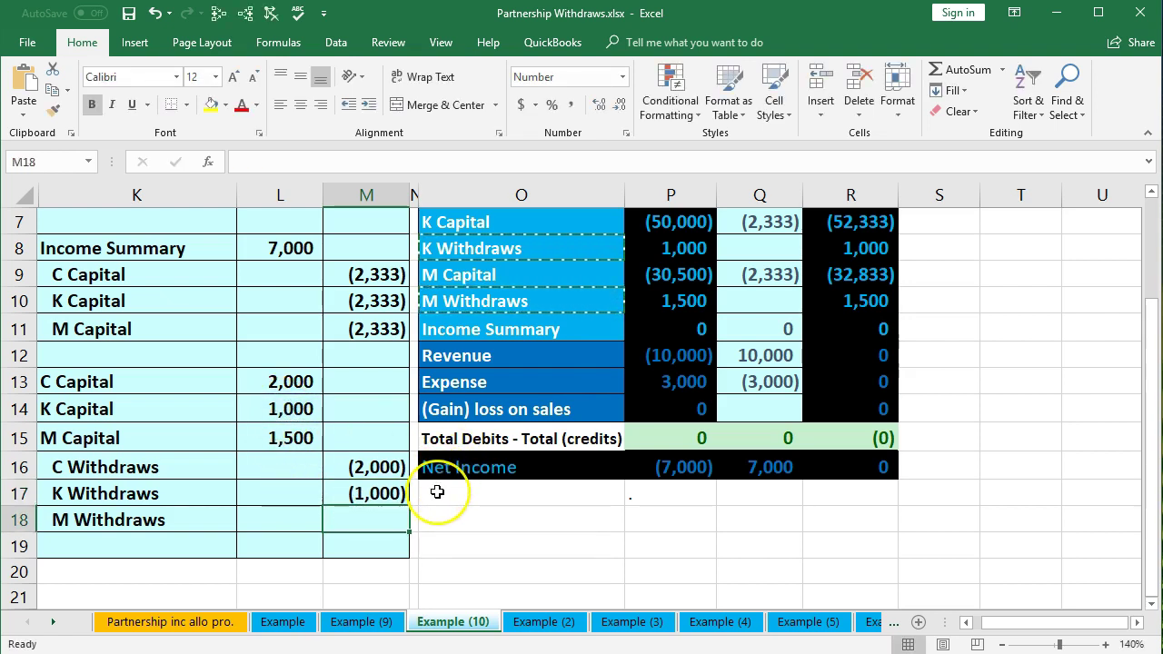
type("-")
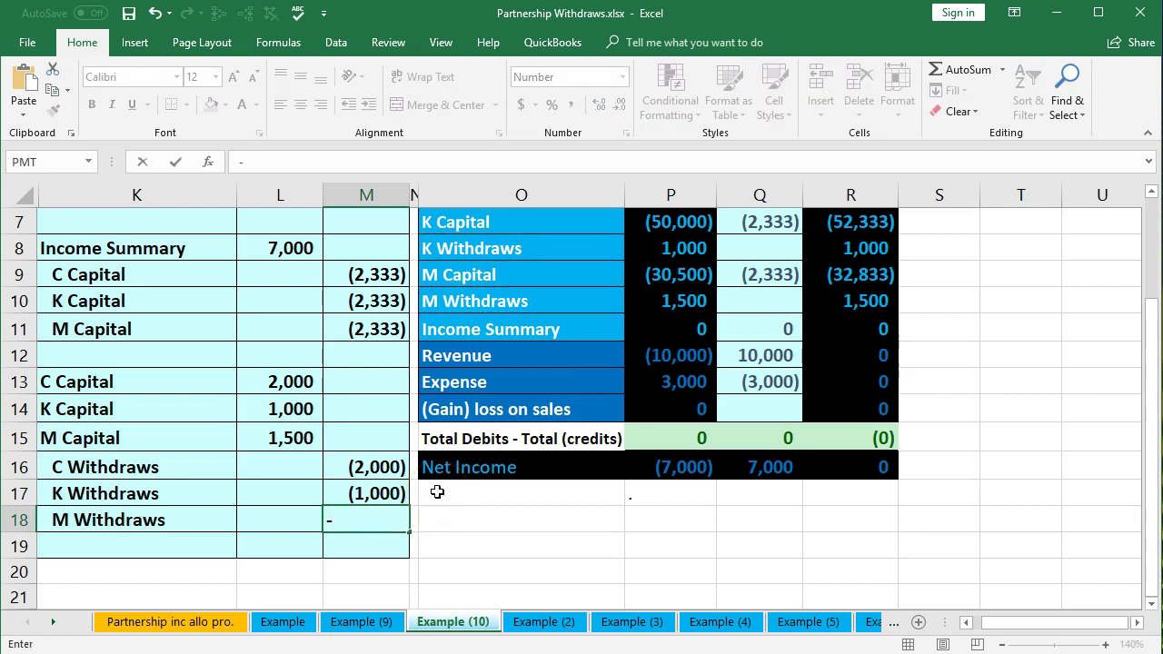
left_click(301, 438)
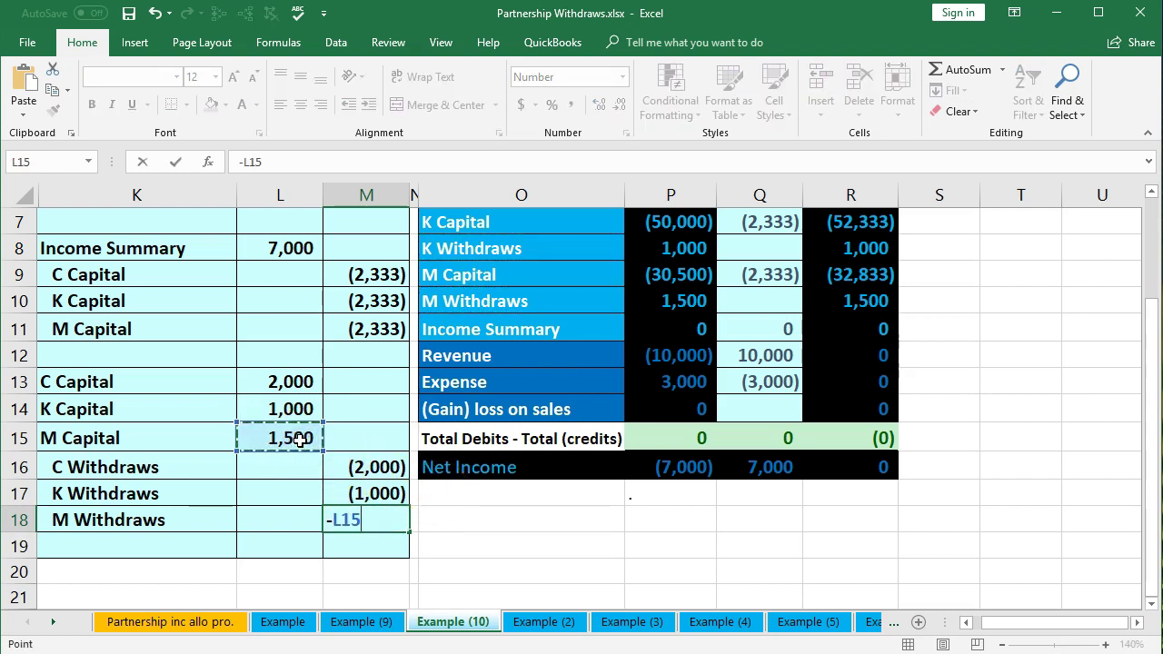
key("Return")
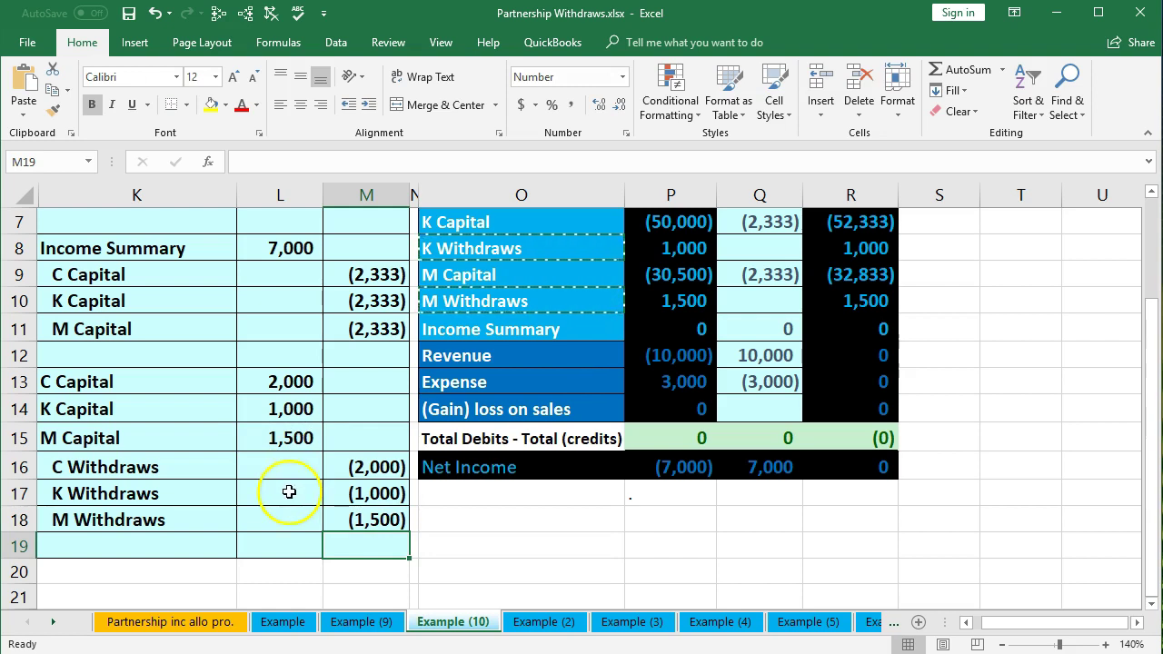
left_click_drag(286, 381, 291, 437)
left_click_drag(362, 468, 382, 518)
scroll(541, 534, "up", 1)
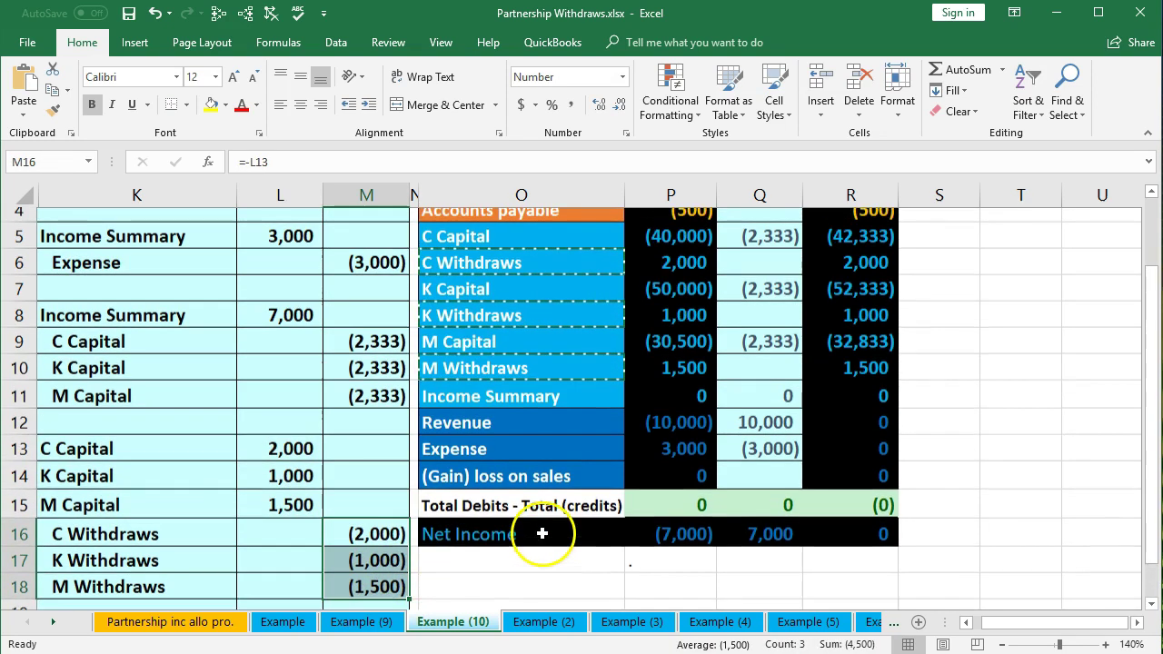
Append +L13 to C Capital's Entries formula in Q5, making it (333)
left_click_drag(151, 463, 277, 463)
left_click_drag(495, 256, 649, 255)
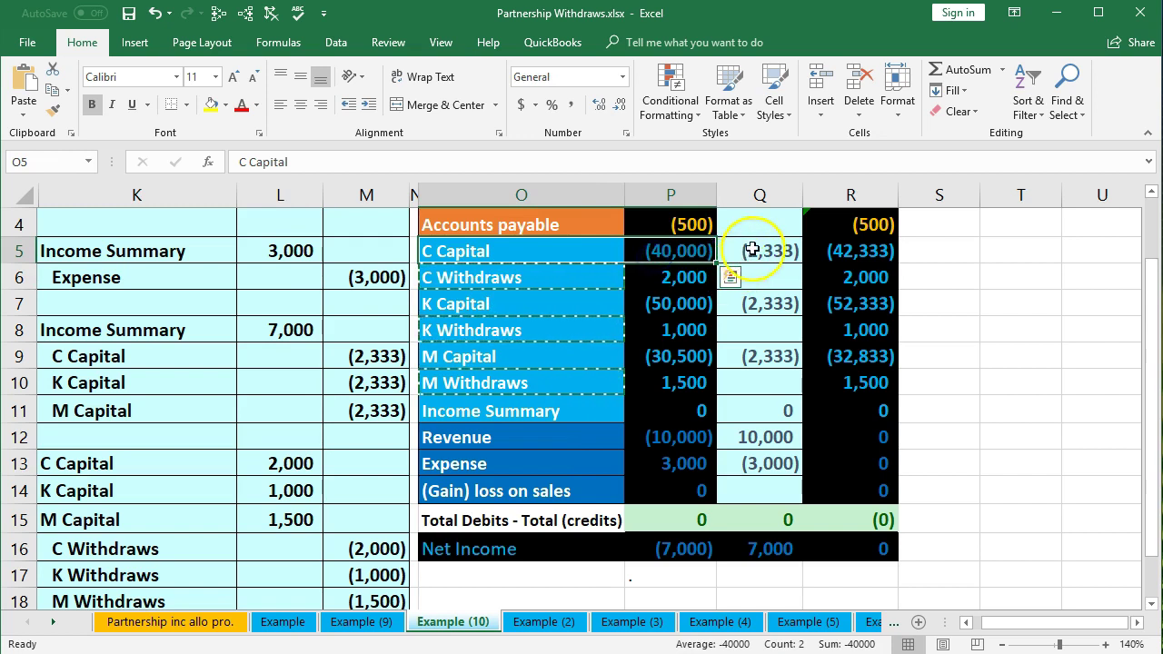
left_click(752, 249)
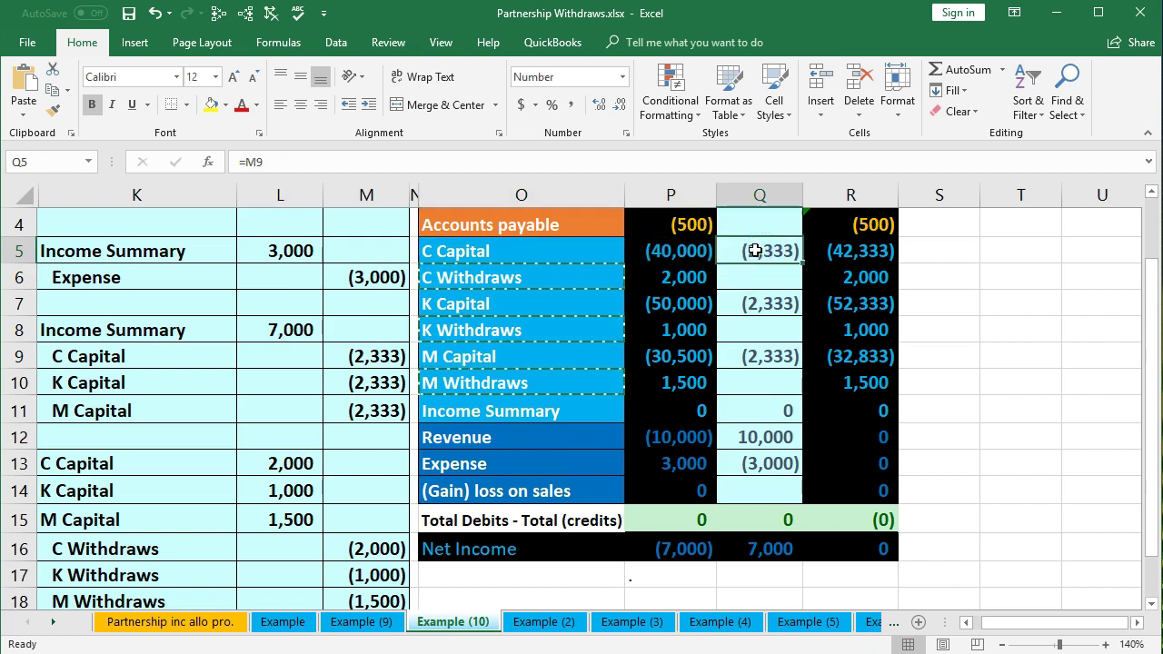
double_click(754, 250)
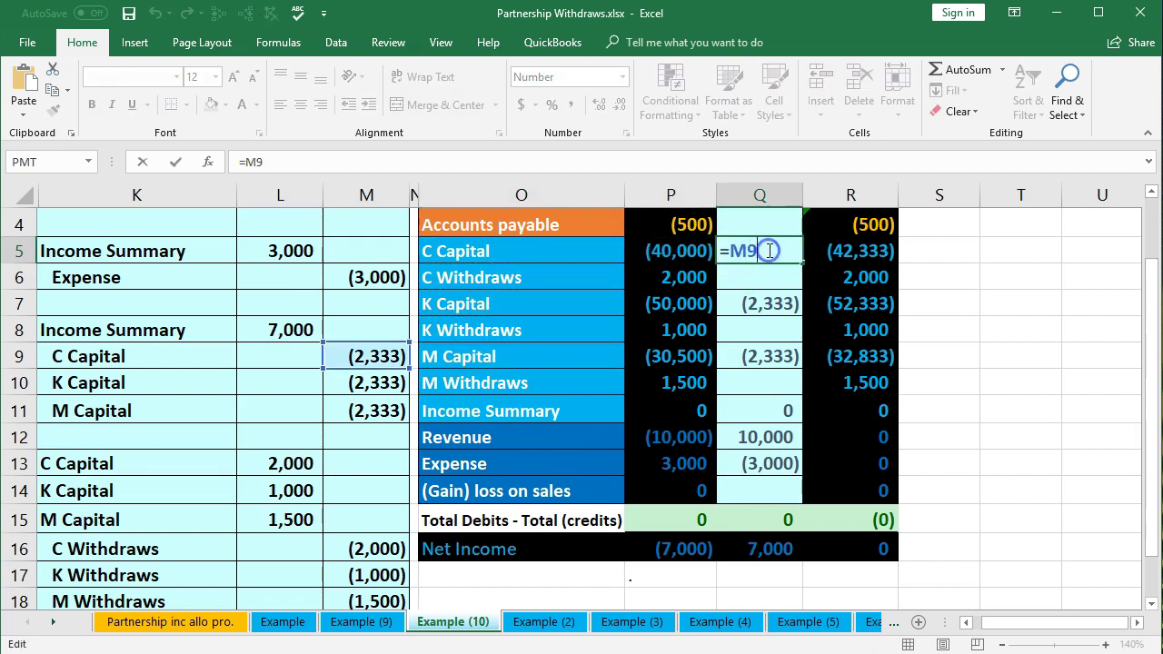
type("+")
left_click(277, 463)
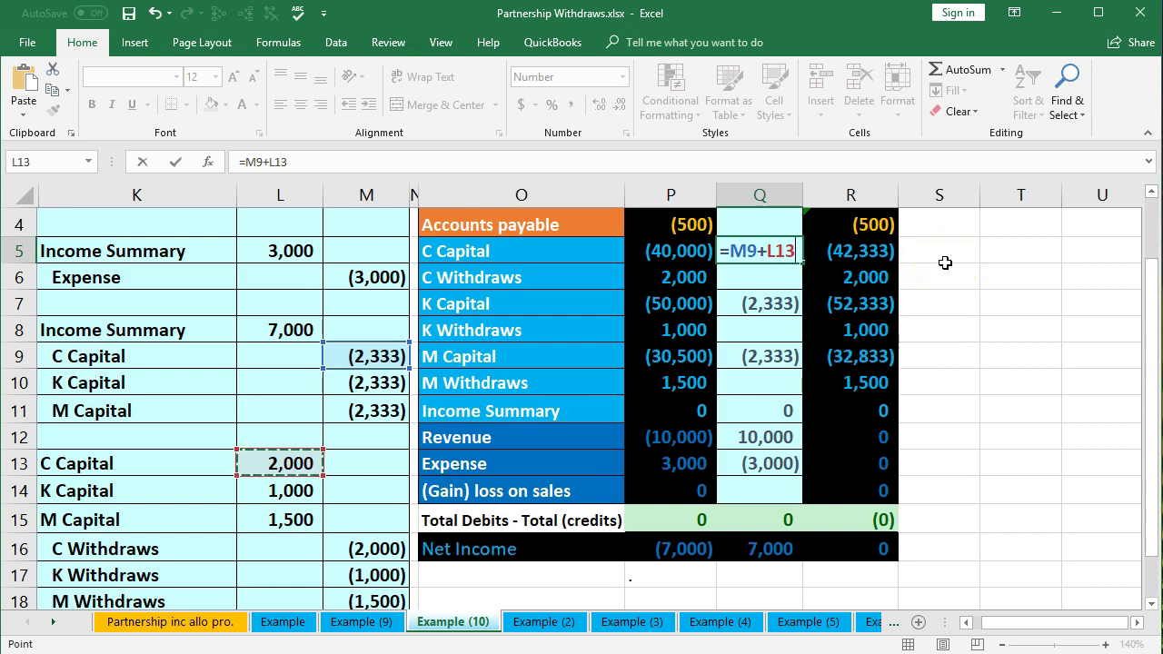
key("Return")
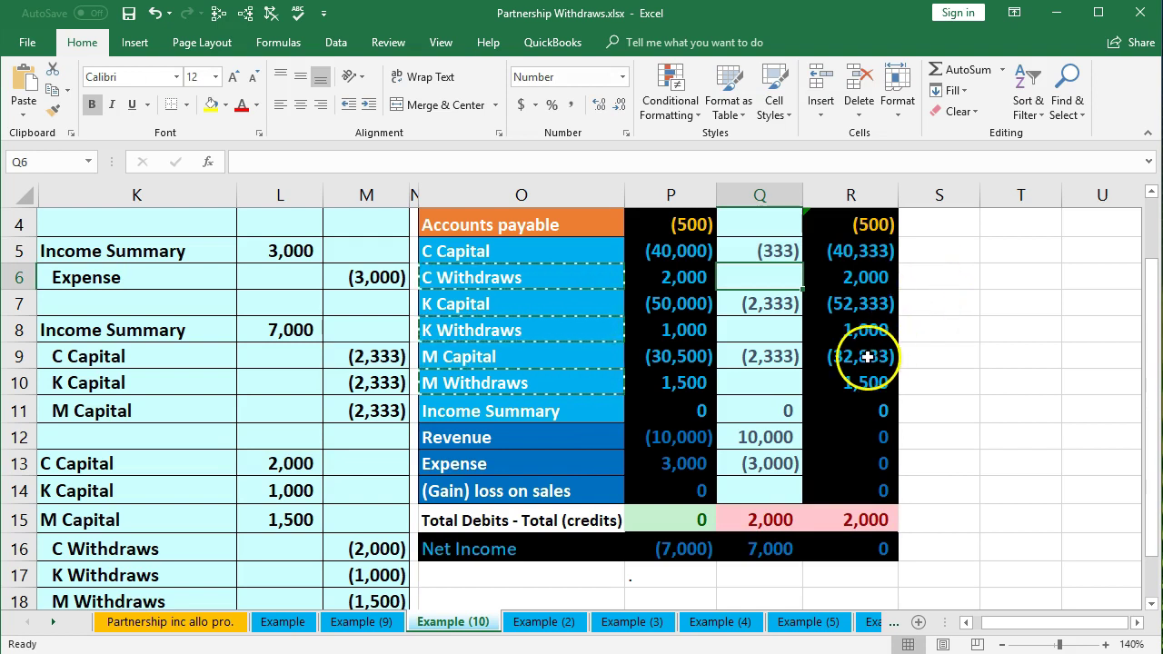
Append +L14 to K Capital's Entries formula in Q7, making it (1,333)
left_click_drag(148, 489, 284, 487)
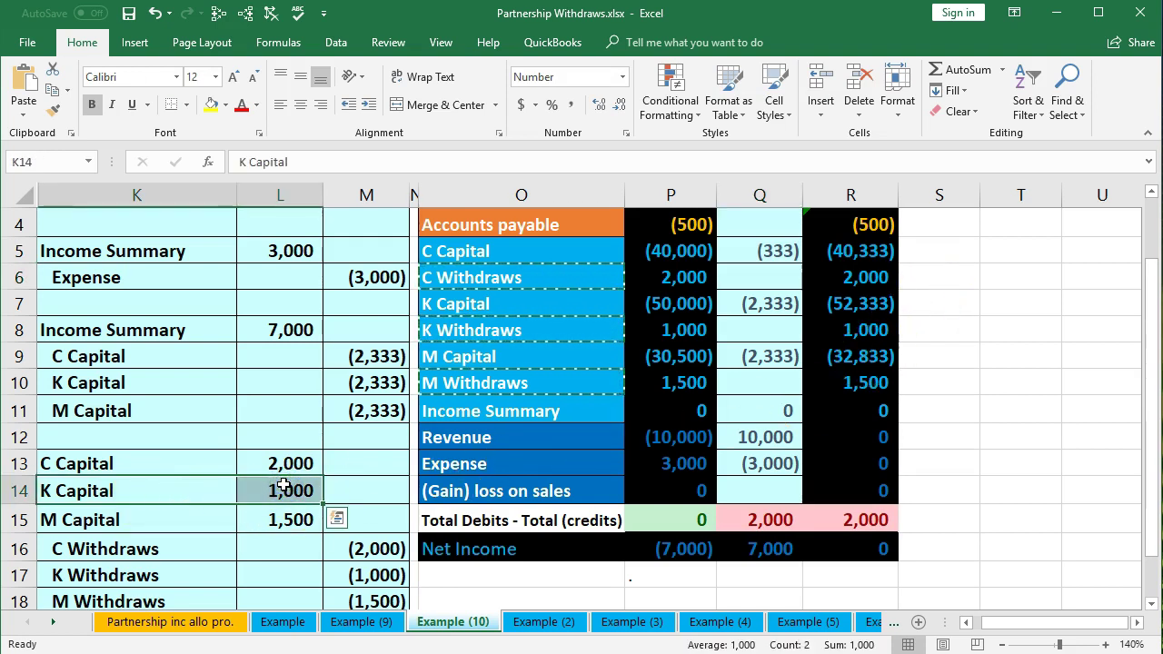
left_click_drag(672, 303, 677, 329)
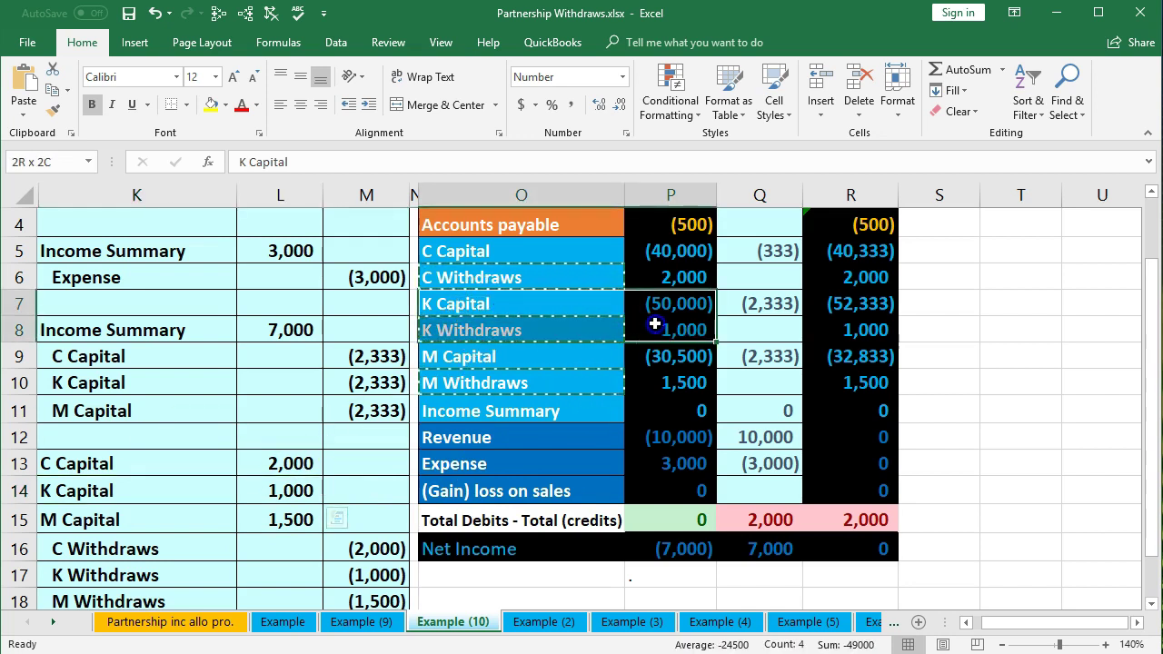
left_click(752, 300)
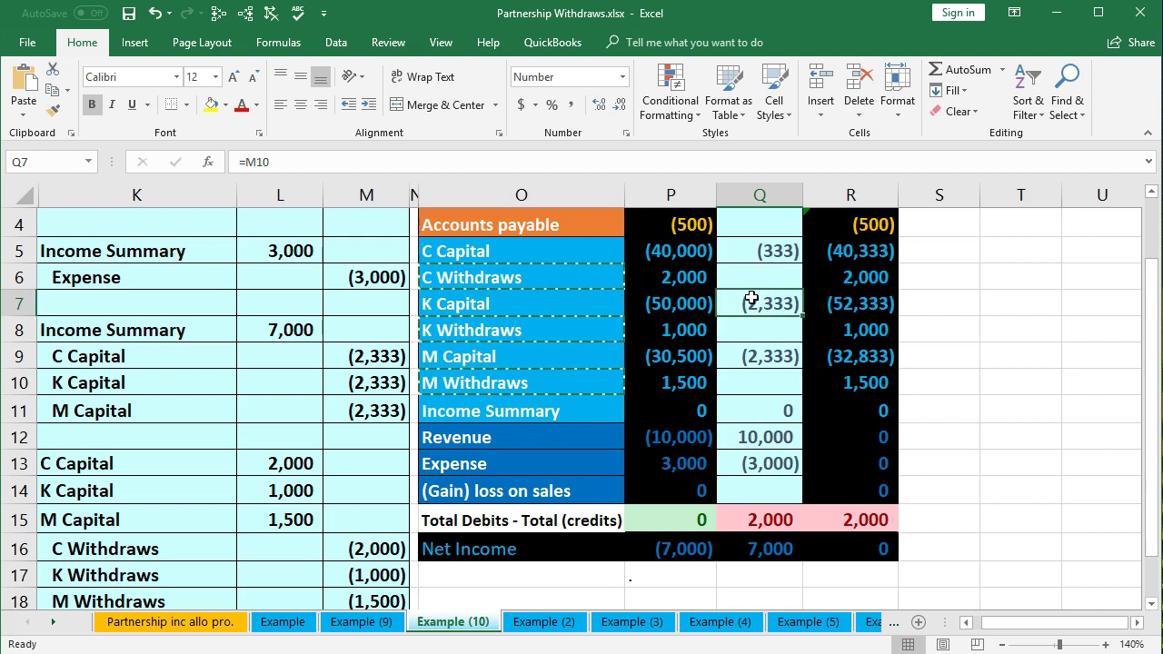
double_click(752, 300)
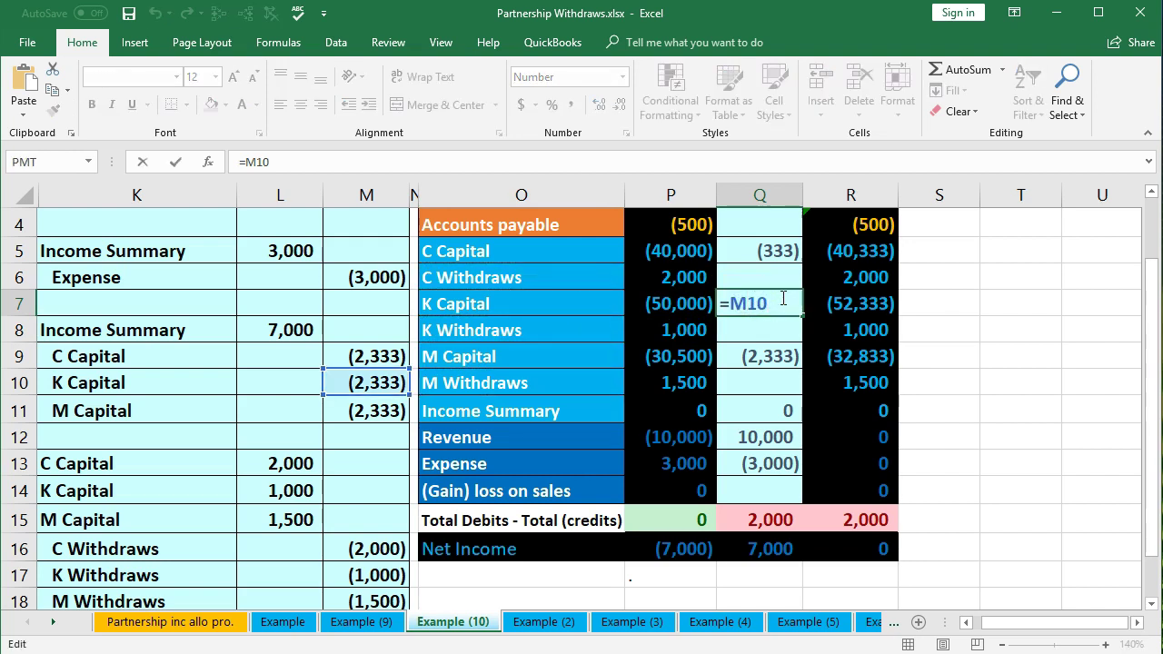
type("+")
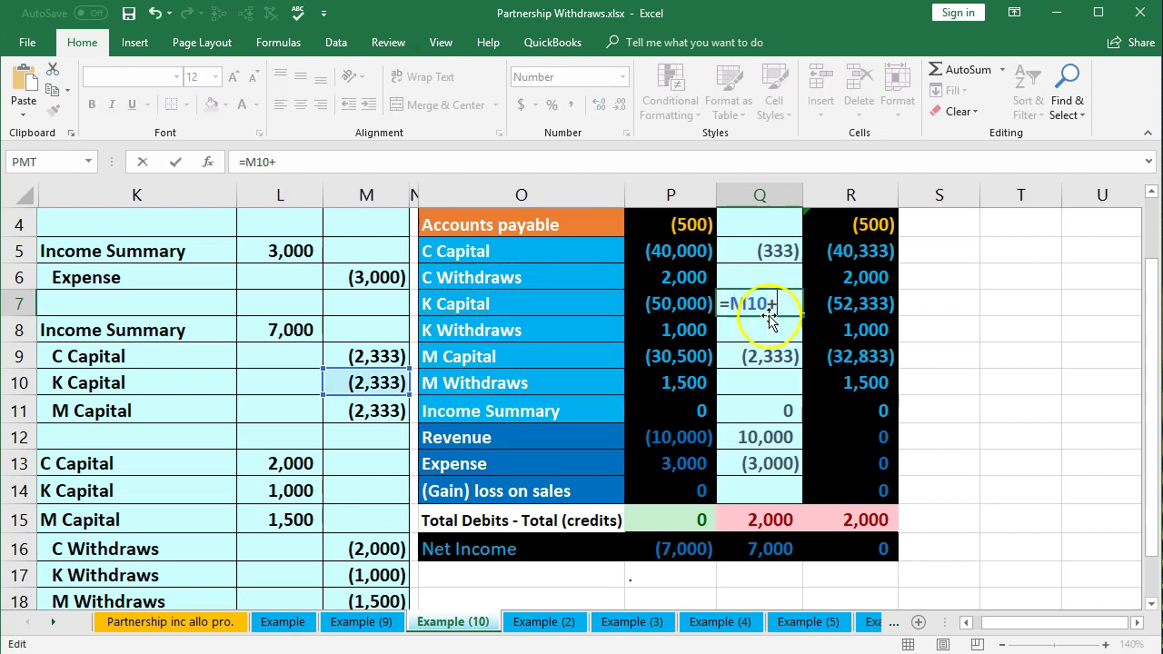
left_click(300, 483)
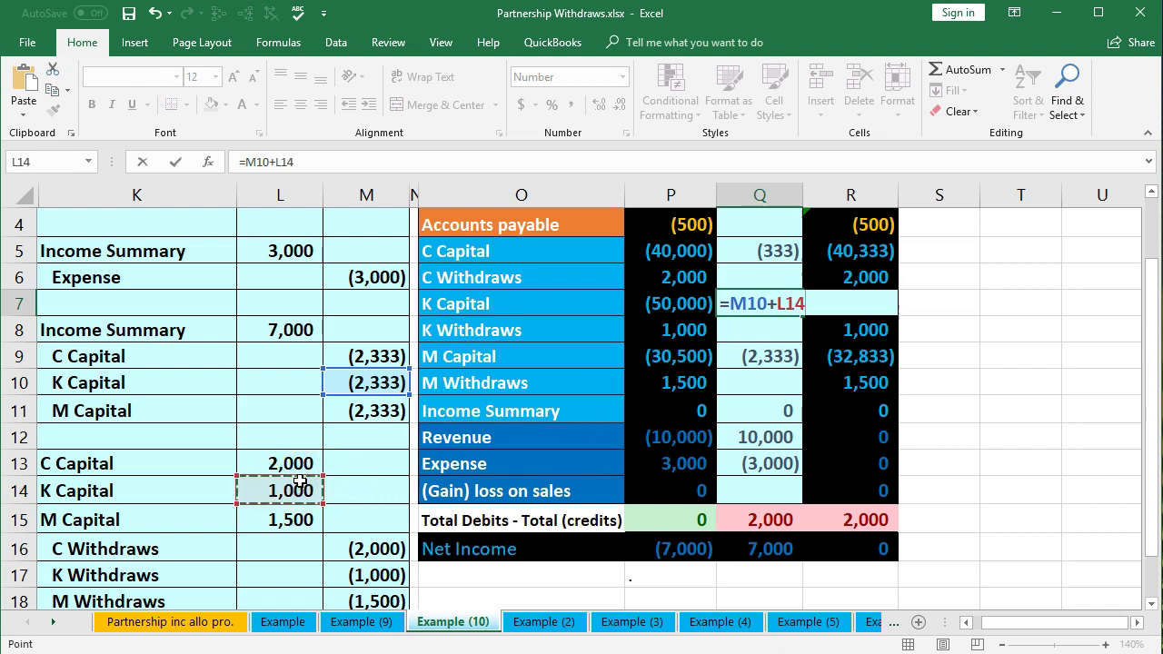
key("Return")
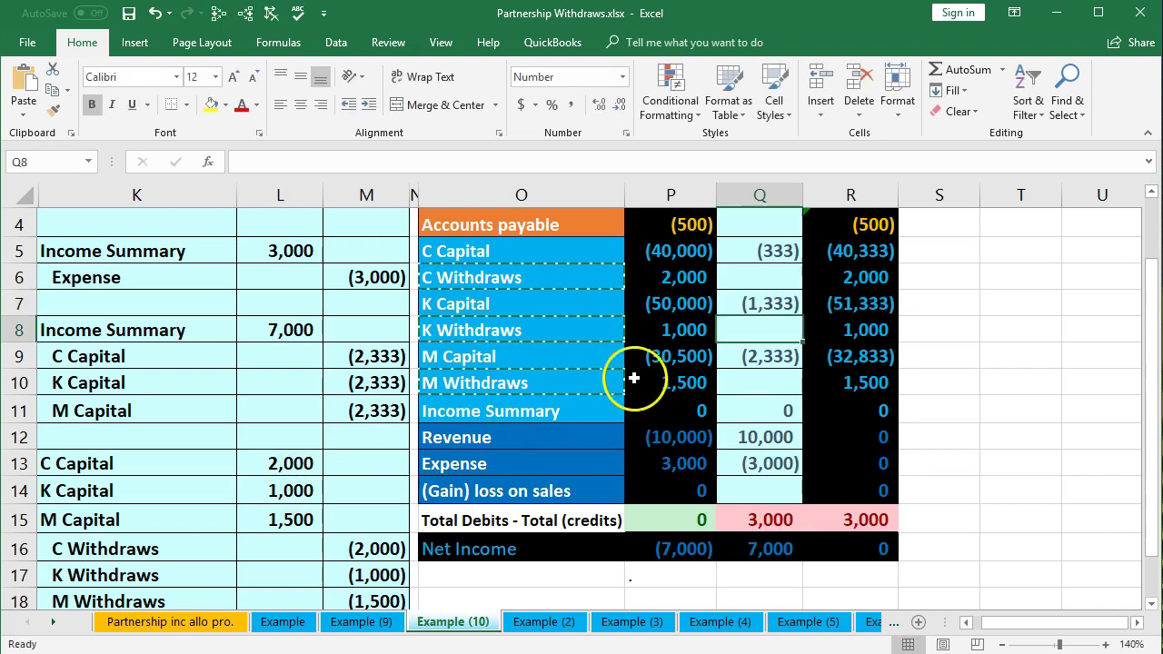
Append +L15 to M Capital's Entries formula in Q9, making it (833)
left_click_drag(222, 518, 267, 519)
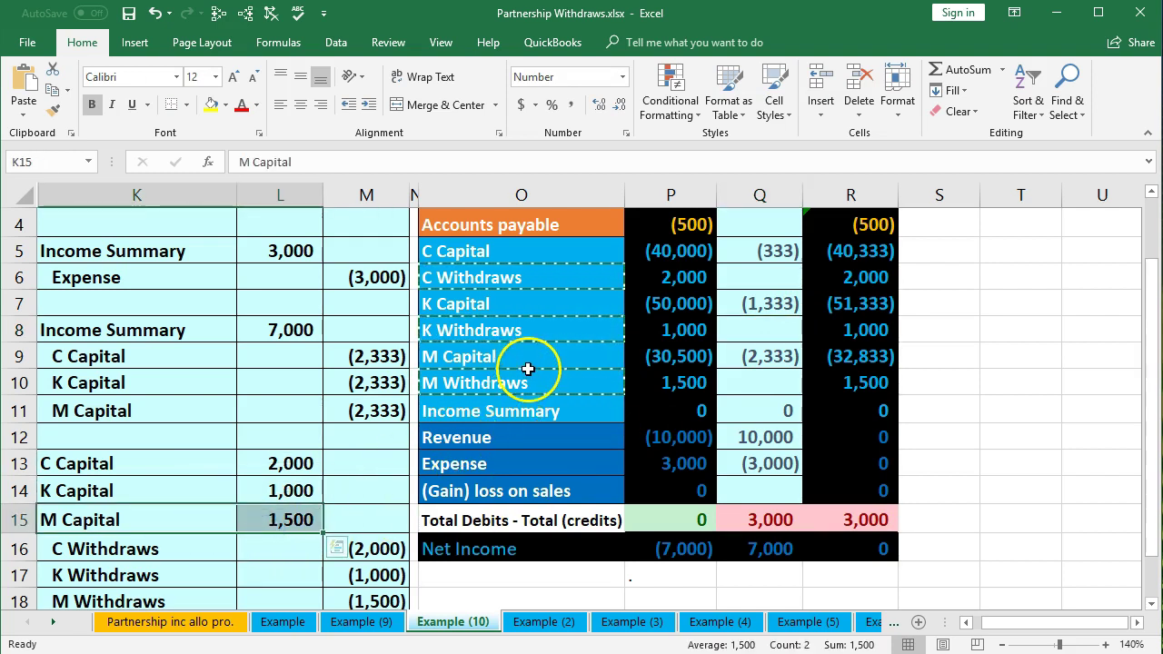
left_click_drag(517, 364, 677, 359)
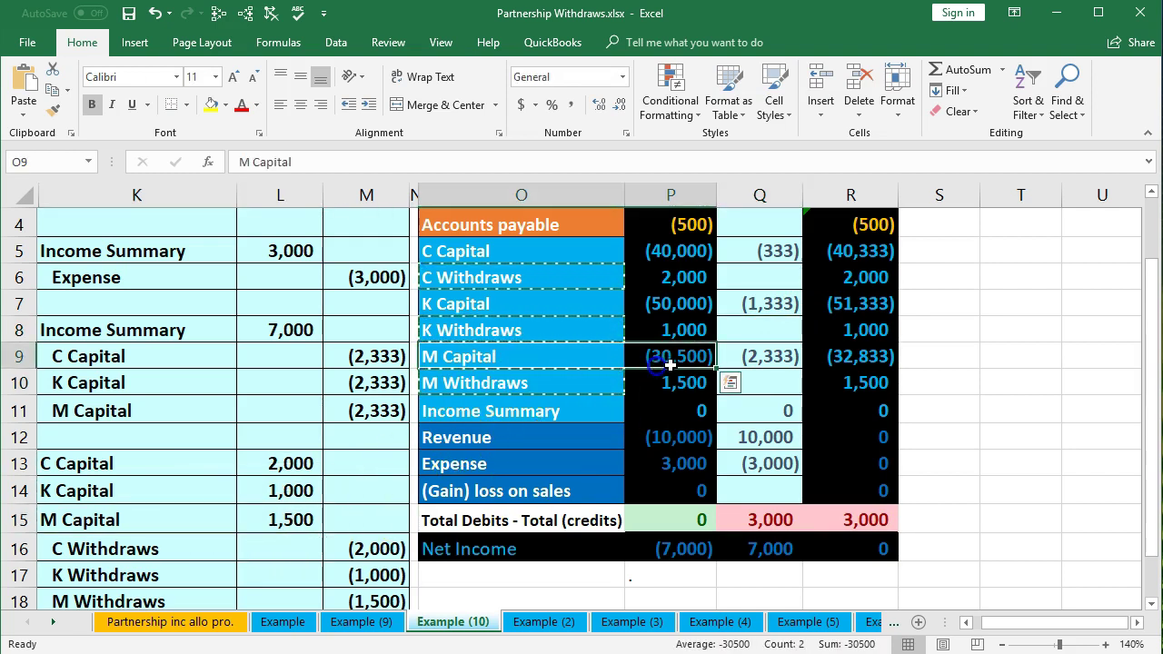
left_click(753, 356)
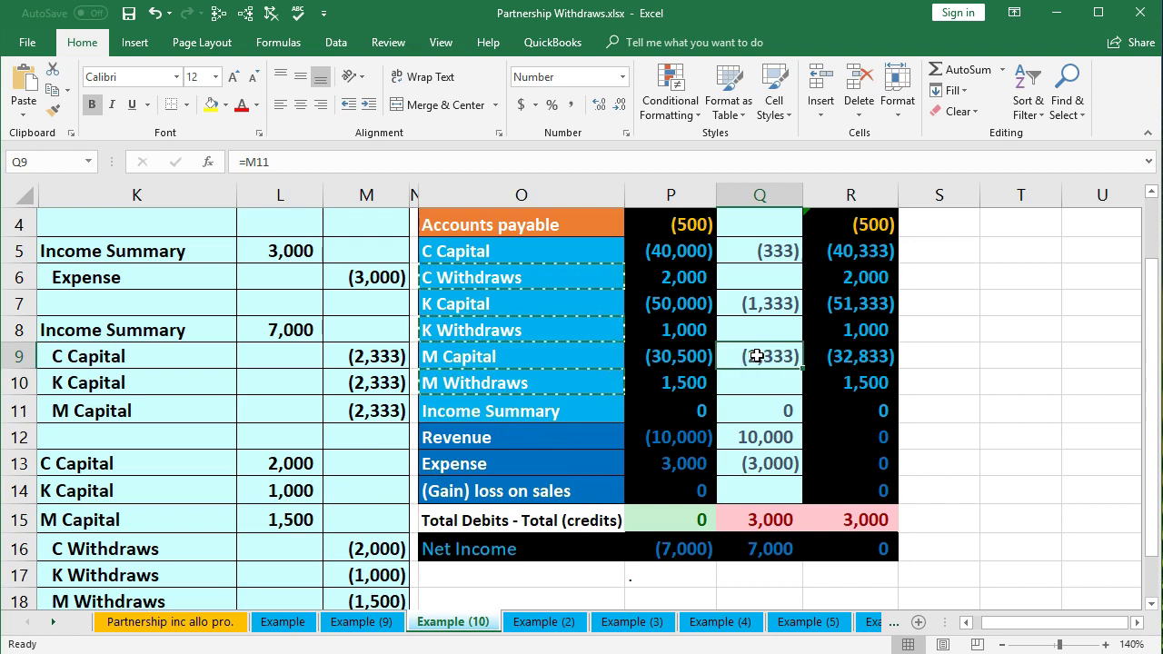
double_click(757, 356)
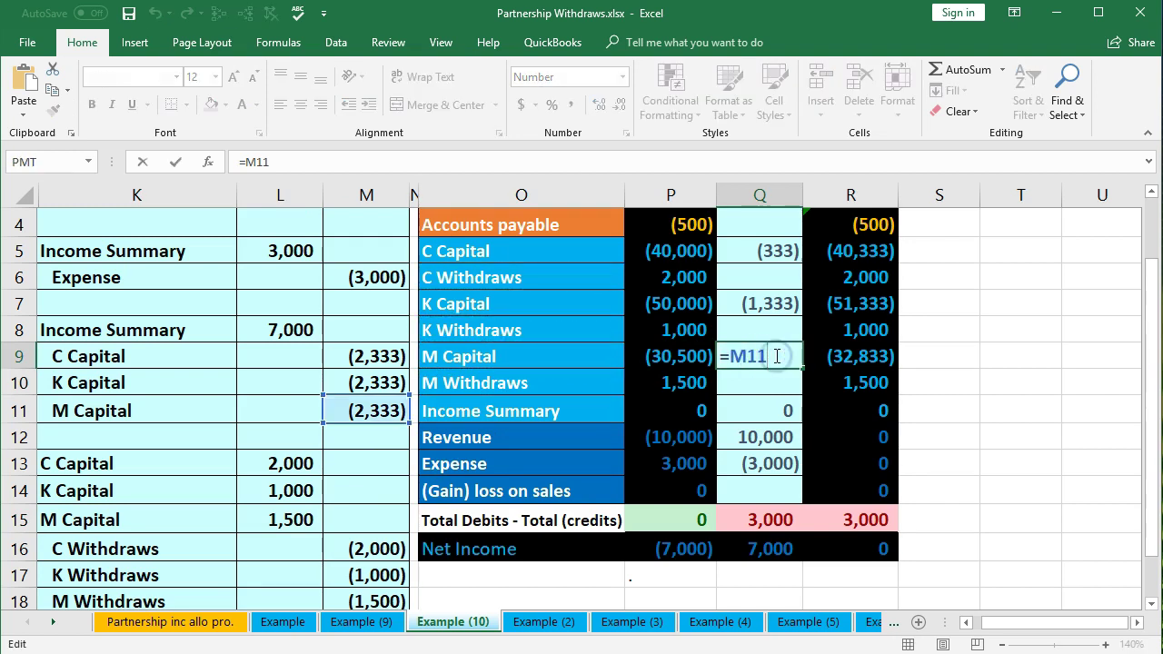
type("+")
left_click(297, 520)
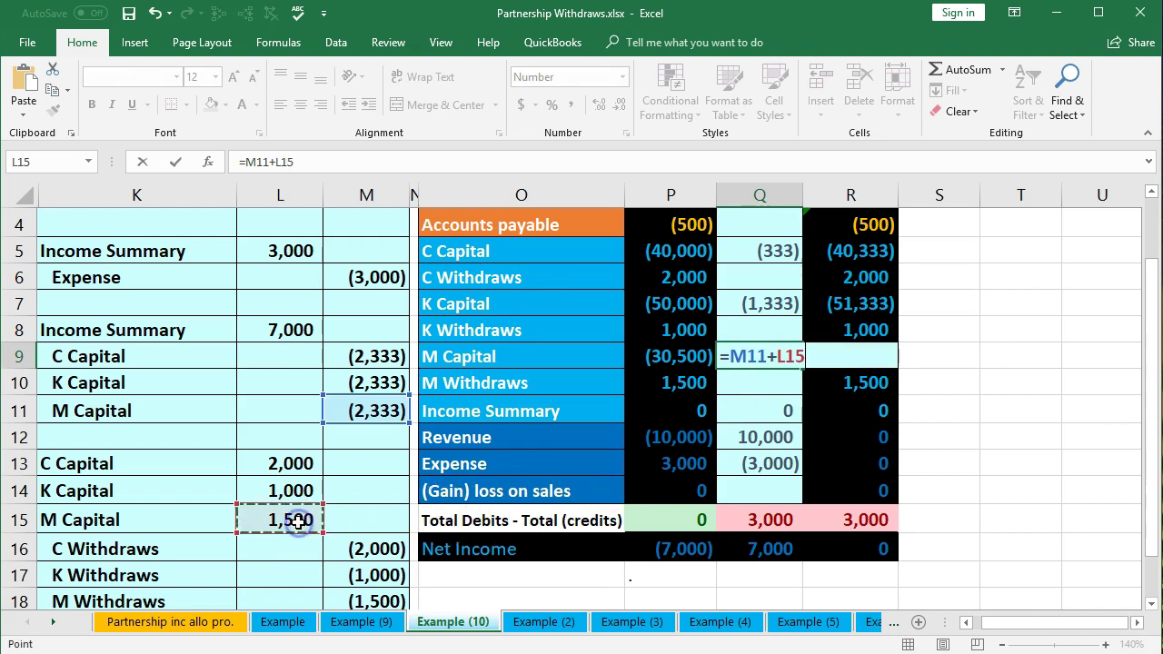
key("Return")
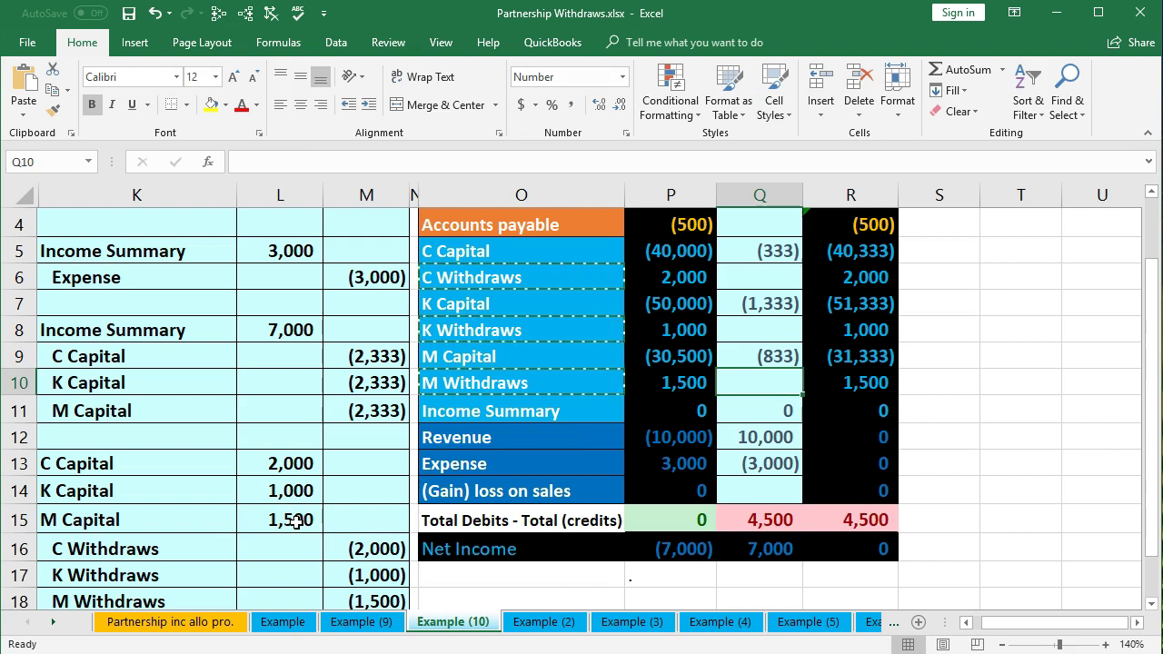
left_click(859, 278)
Link C Withdraws' Entries cell Q6 to M16, carrying the (2,000) credit
left_click(854, 319)
left_click(846, 384)
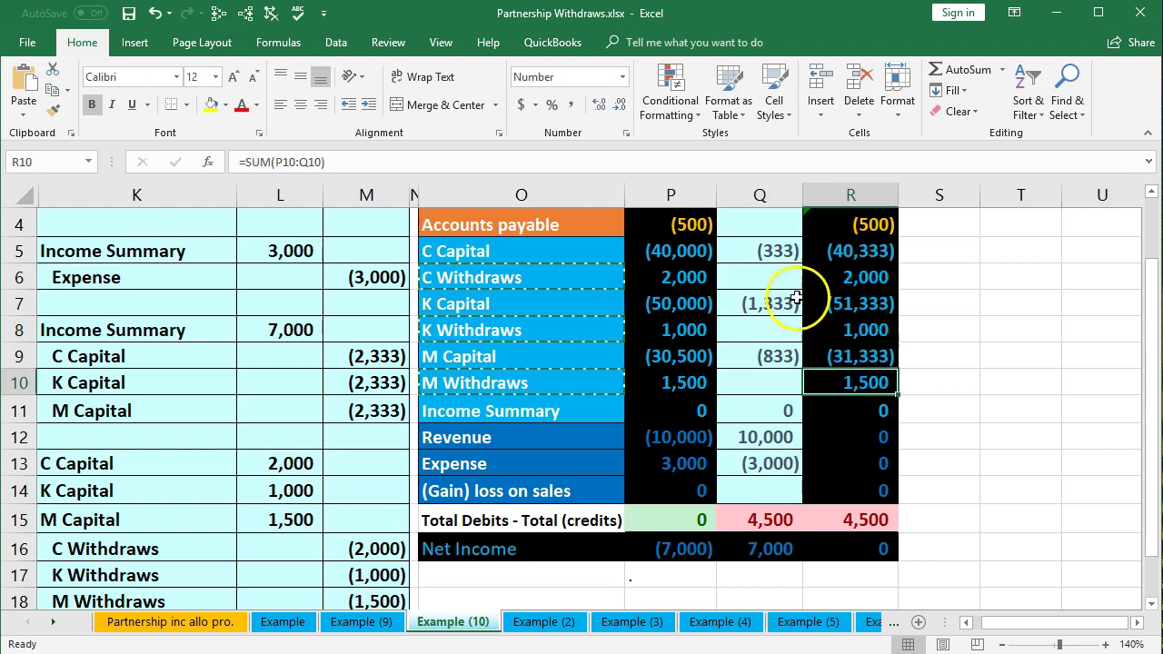
left_click(772, 279)
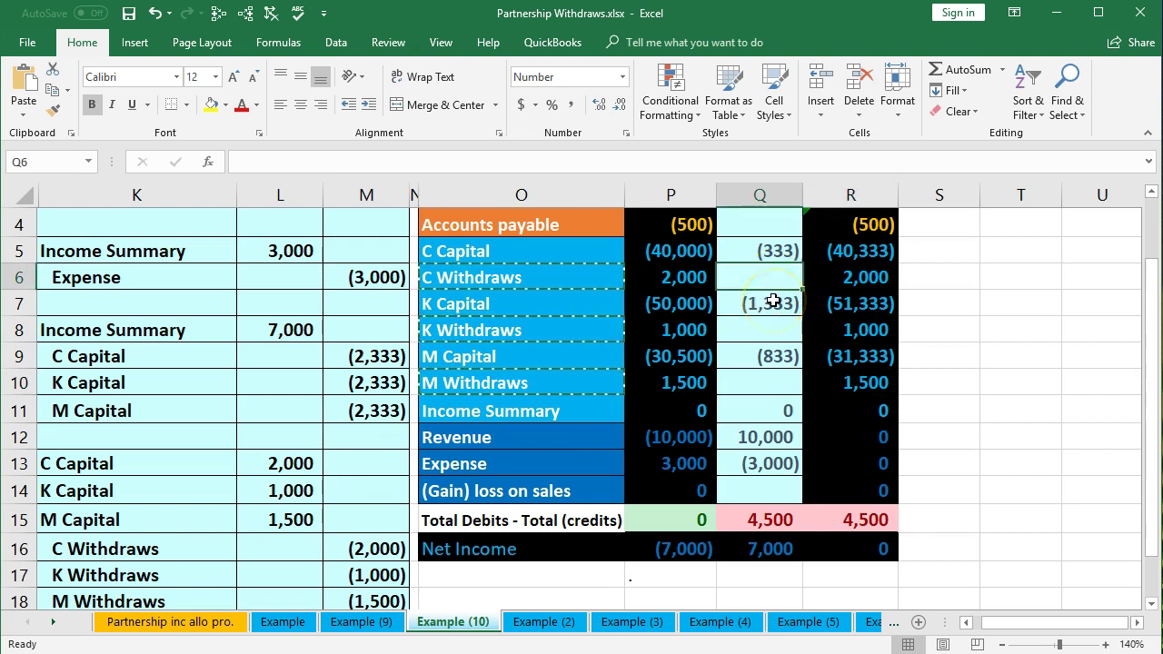
type("=")
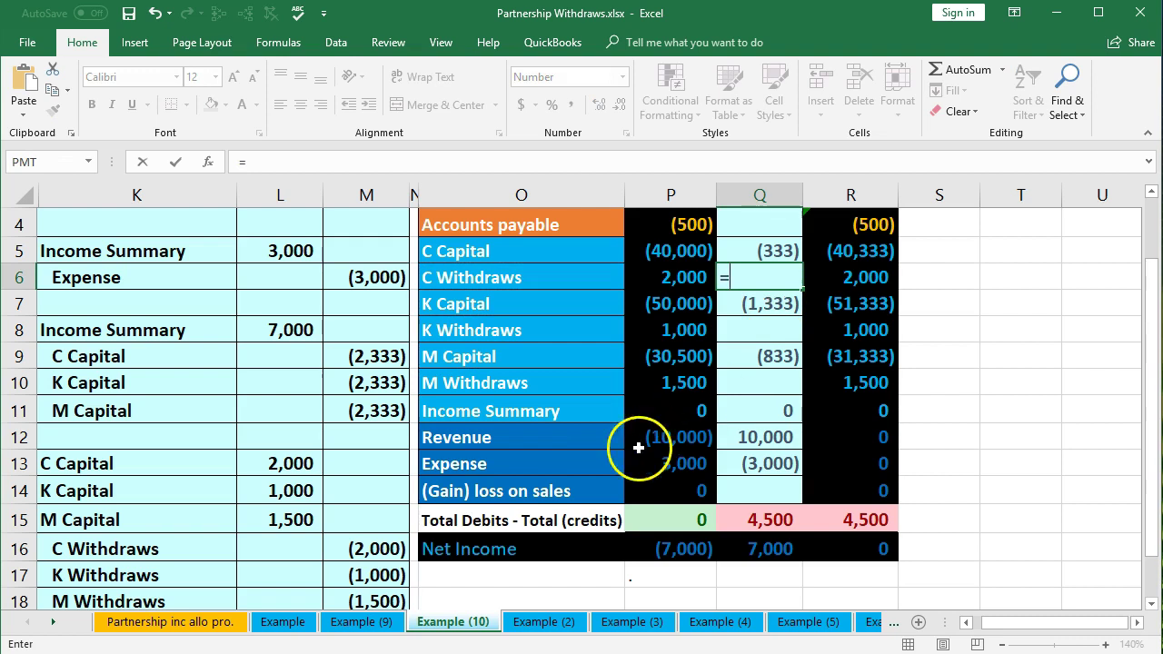
left_click(372, 549)
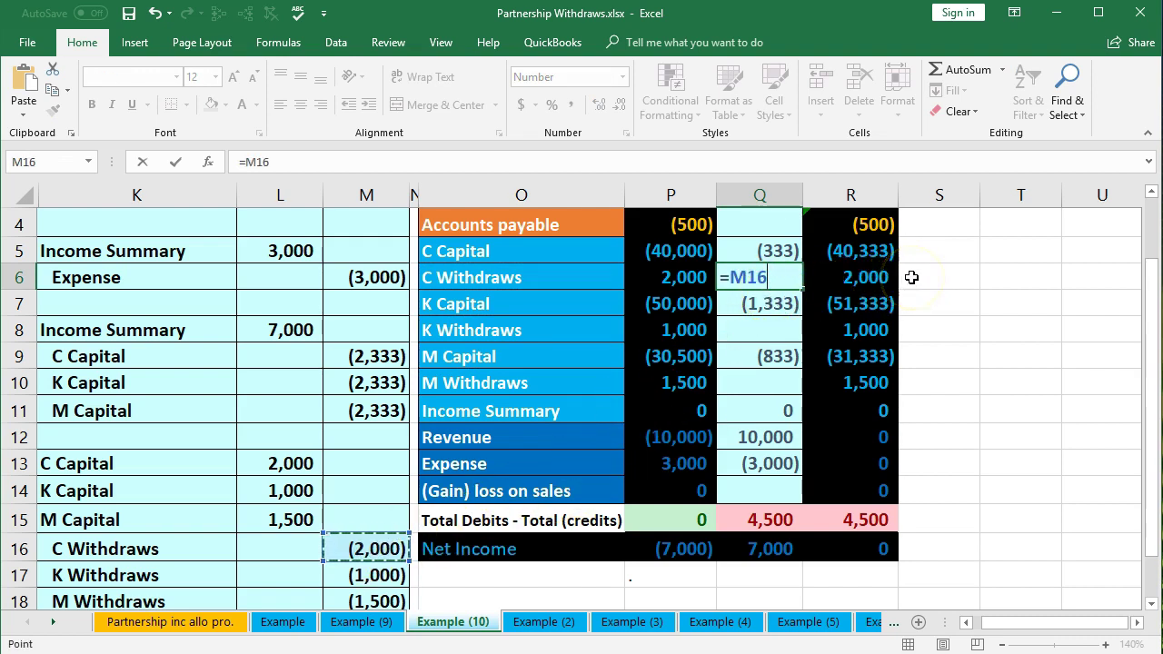
key("Return")
Link Q8 to M17 and Q10 to M18 for credits of (1,000) and (1,500)
left_click(778, 331)
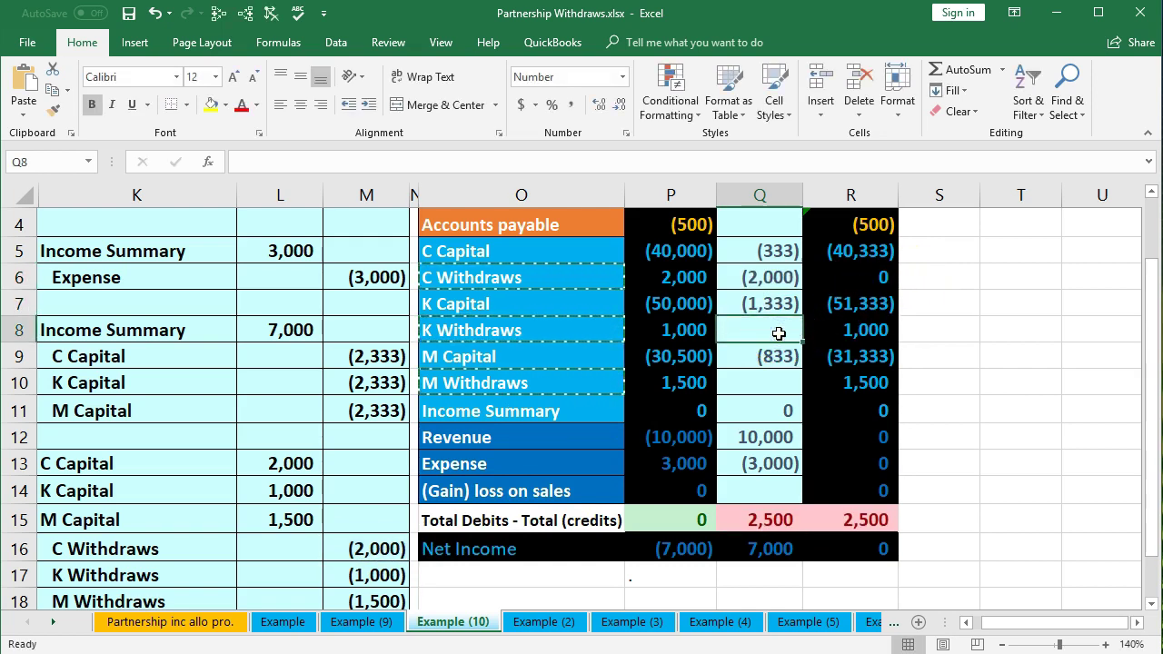
type("=")
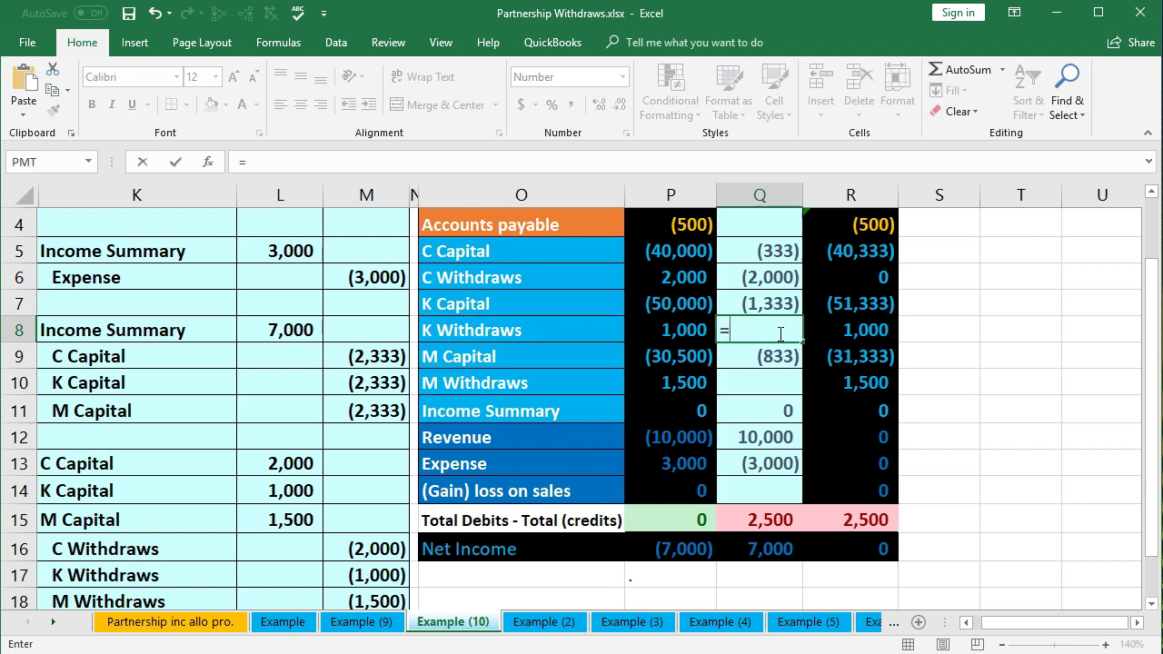
left_click(374, 575)
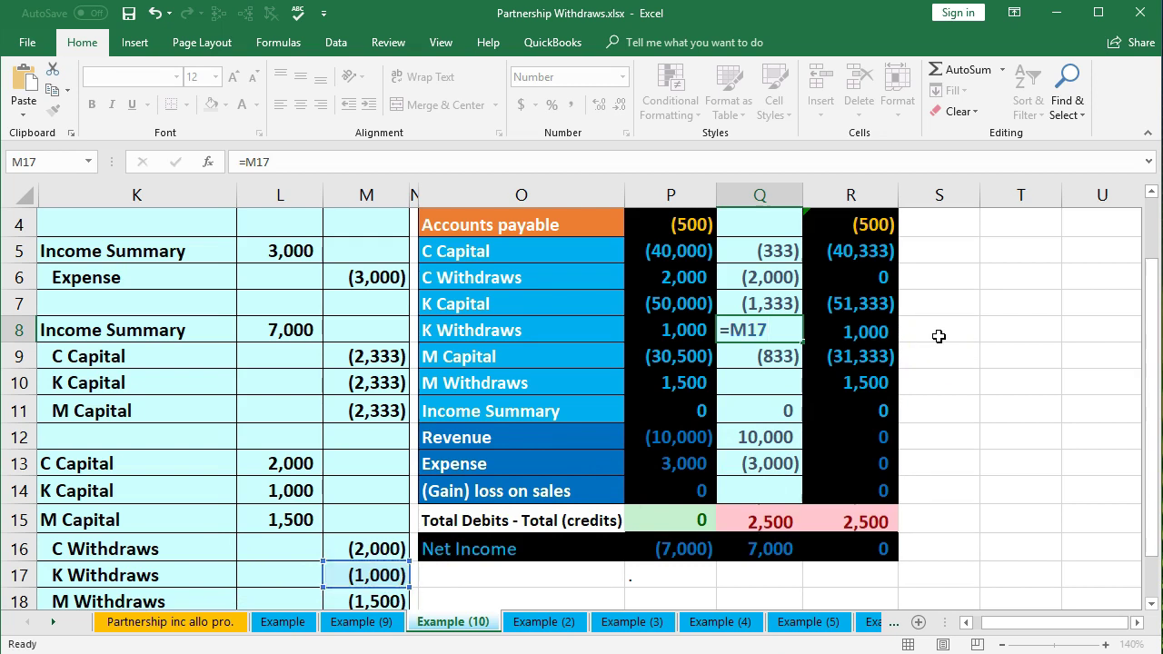
key("Return")
left_click_drag(136, 601, 266, 556)
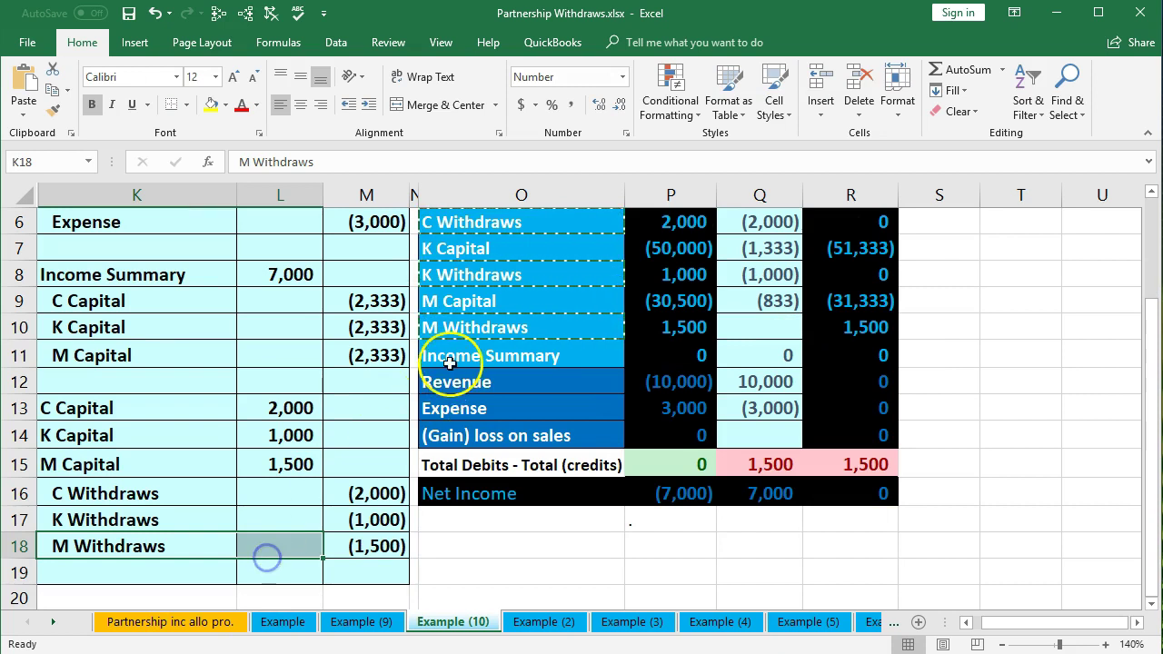
left_click(765, 328)
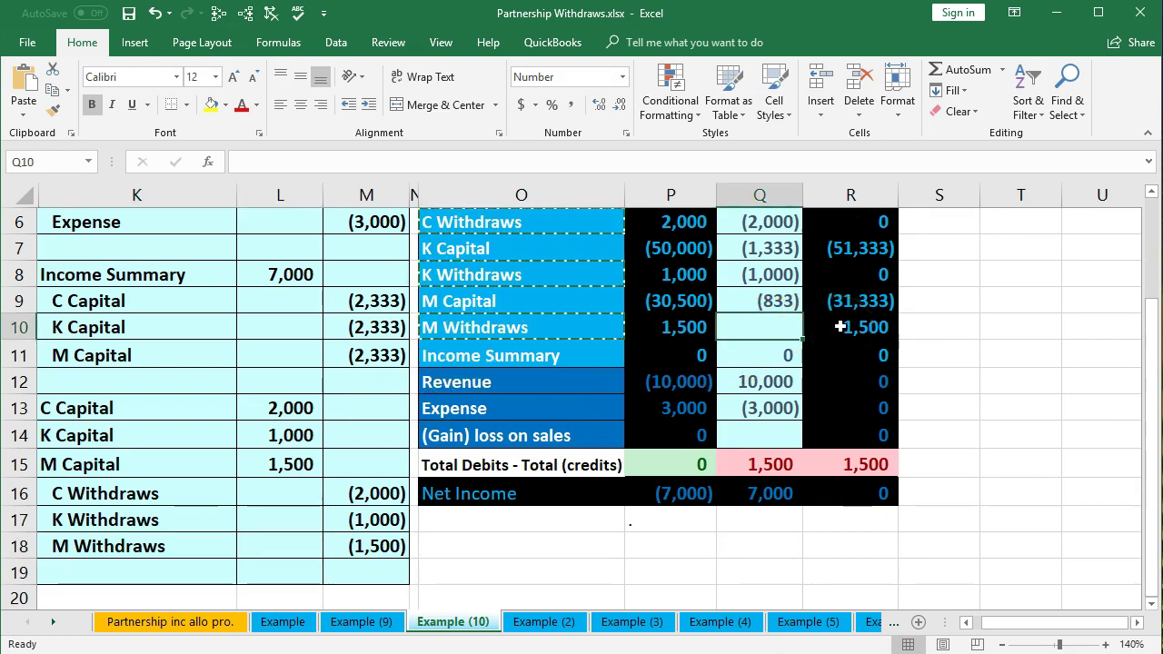
type("=")
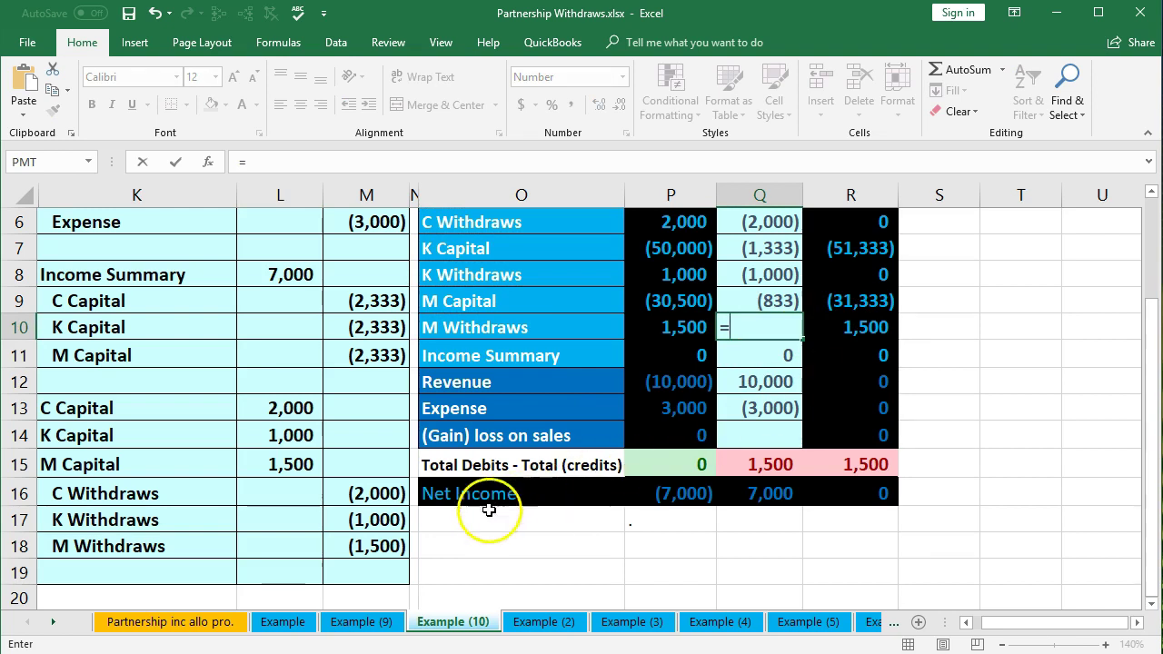
left_click(388, 545)
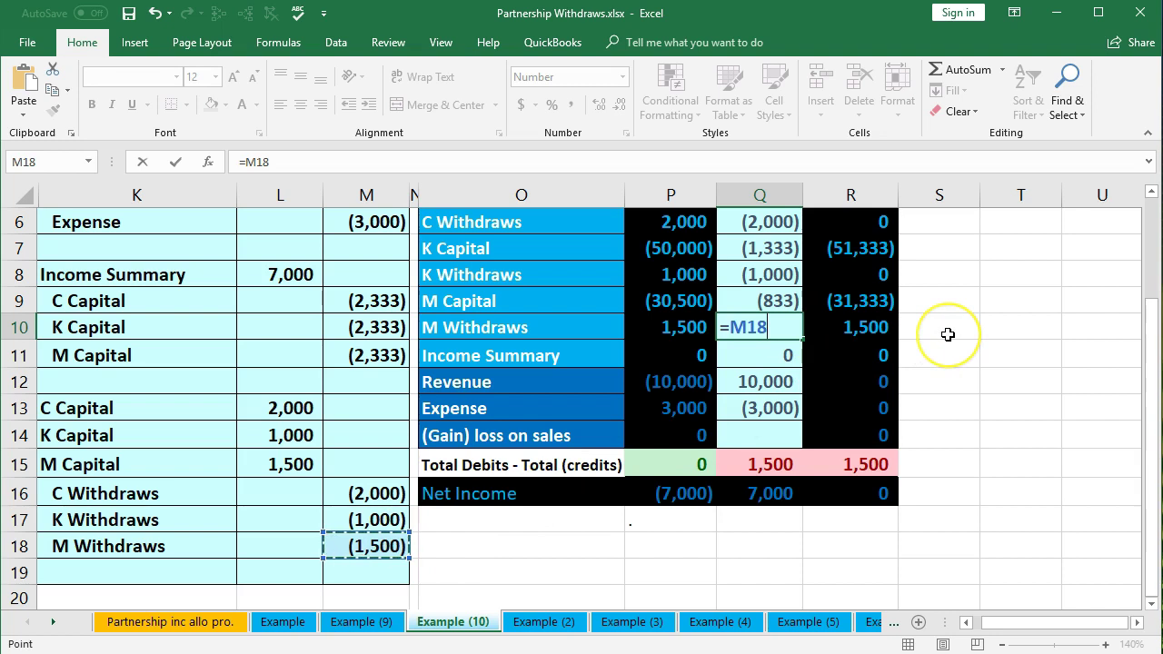
key("Return")
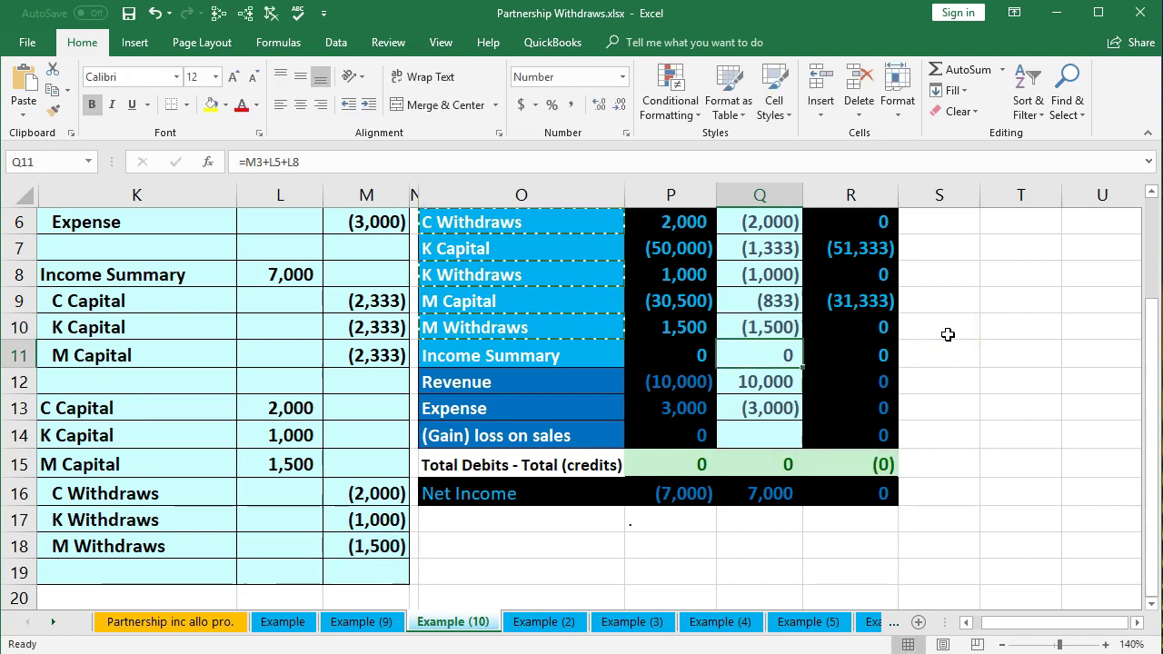
scroll(948, 334, "up", 2)
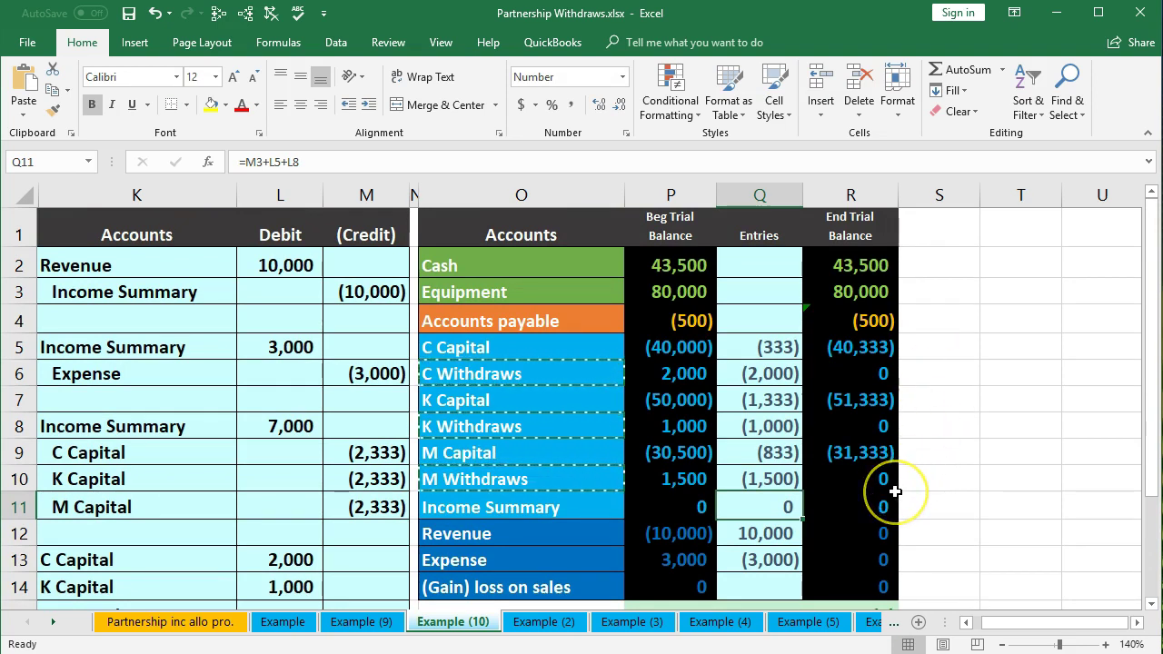
scroll(895, 490, "down", 1)
scroll(894, 491, "down", 1)
left_click_drag(859, 445, 866, 482)
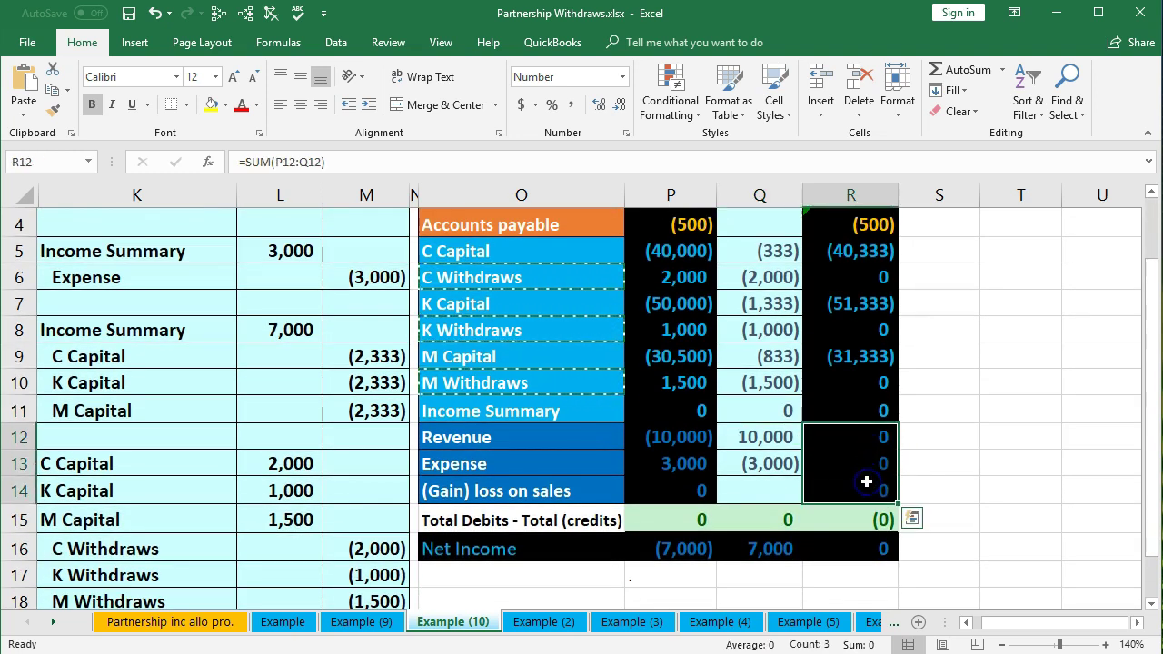
scroll(867, 481, "up", 1)
left_click(863, 374)
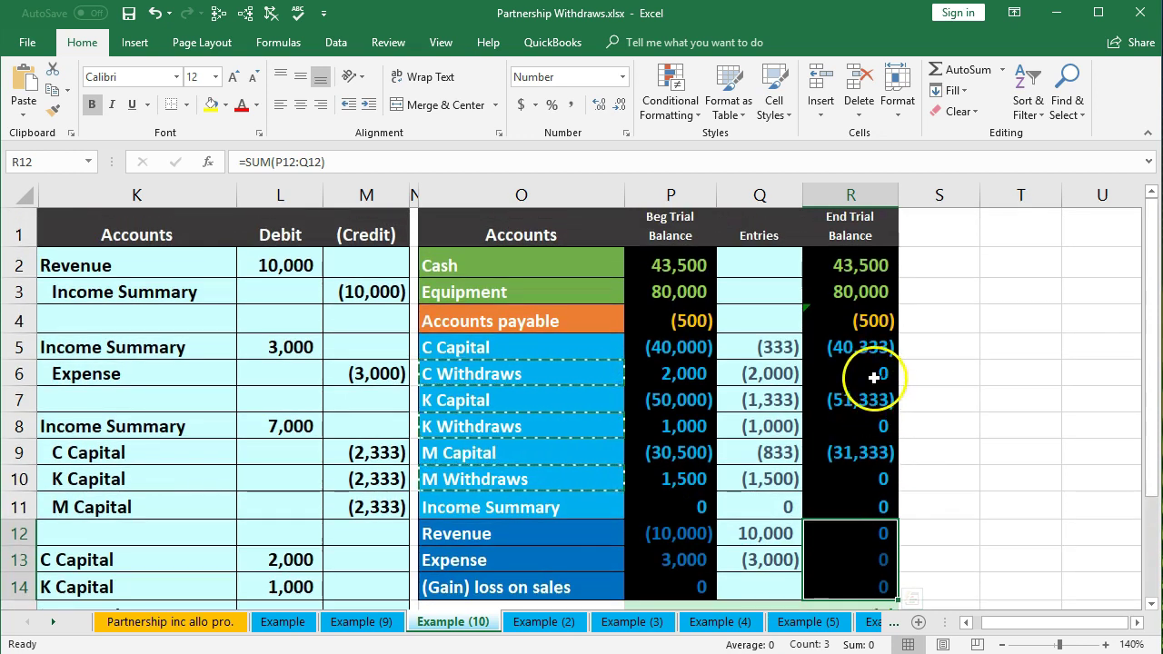
left_click(863, 426)
left_click(861, 479)
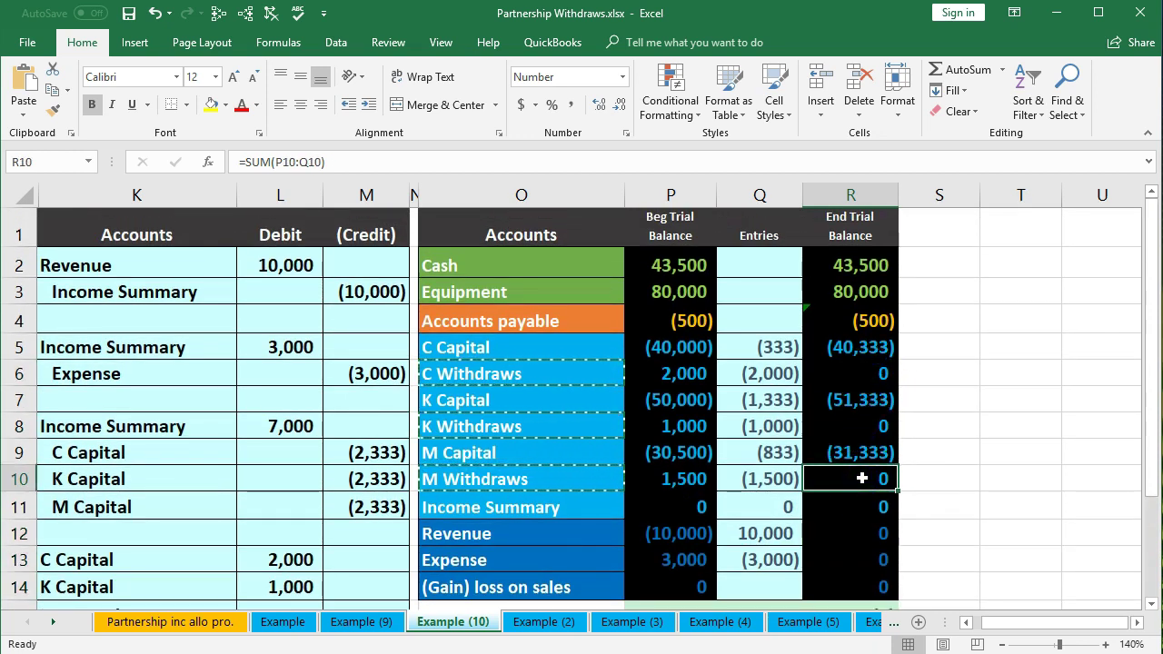
left_click_drag(884, 262, 868, 310)
left_click(864, 266)
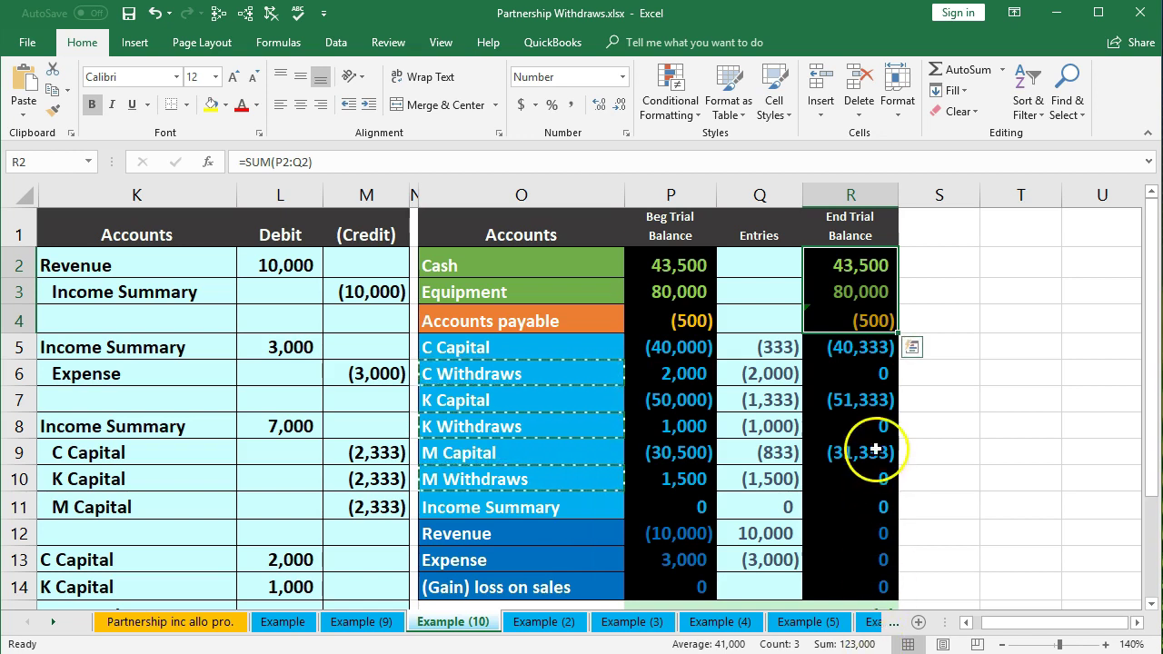
left_click_drag(845, 352, 844, 448)
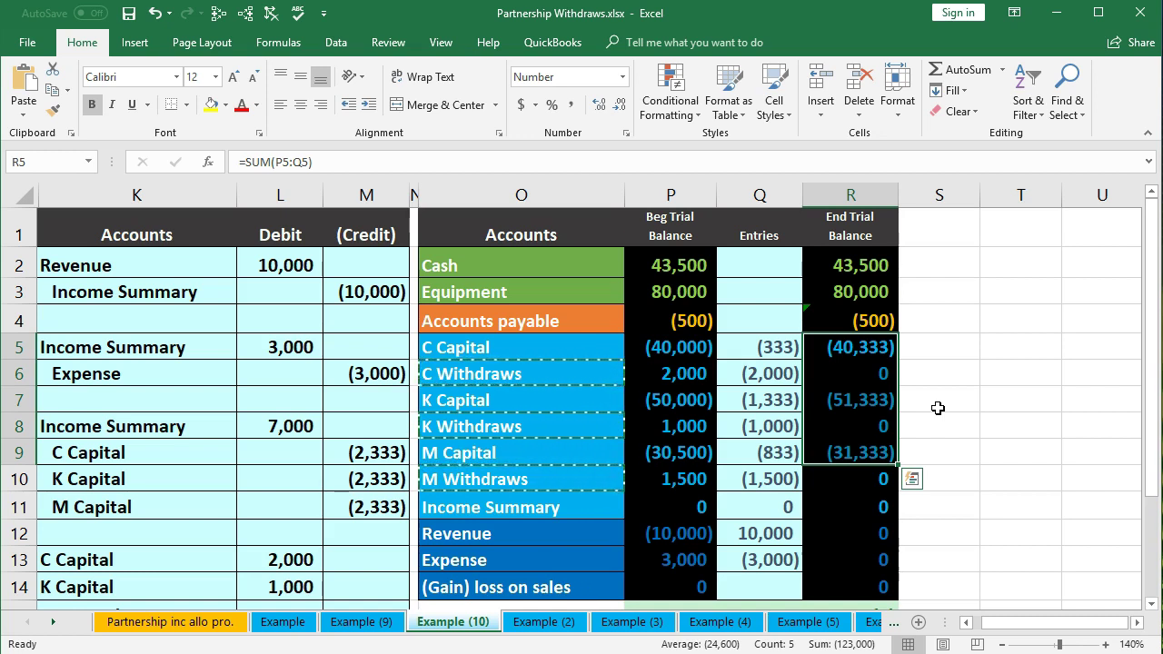
left_click(859, 347)
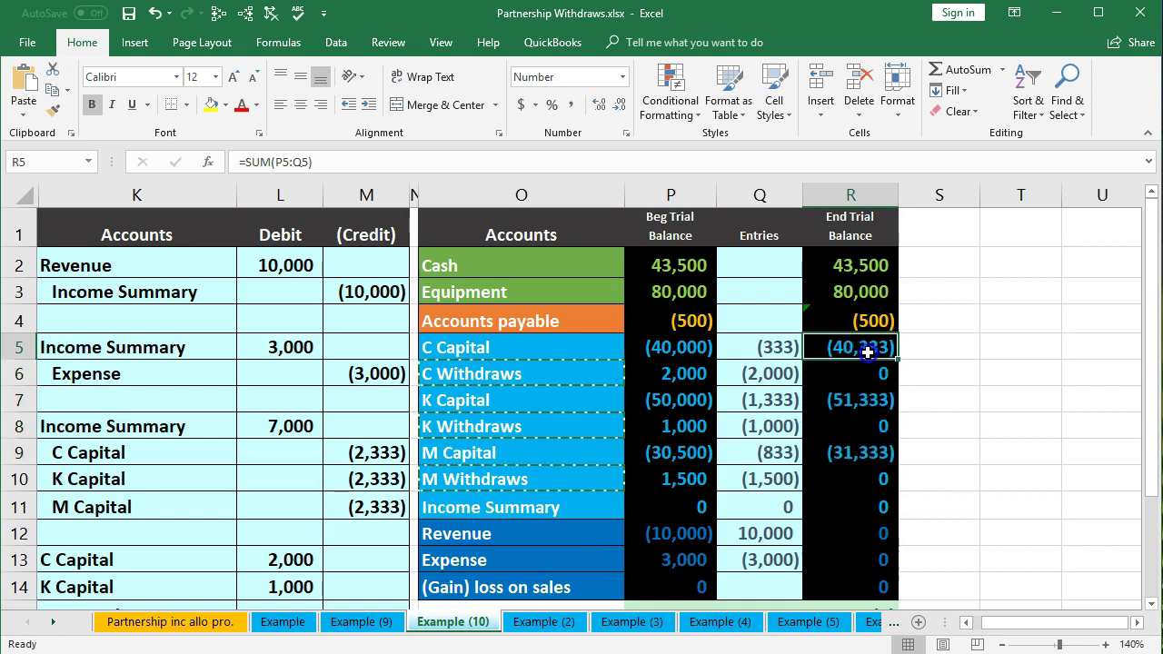
left_click(865, 400)
left_click(860, 449)
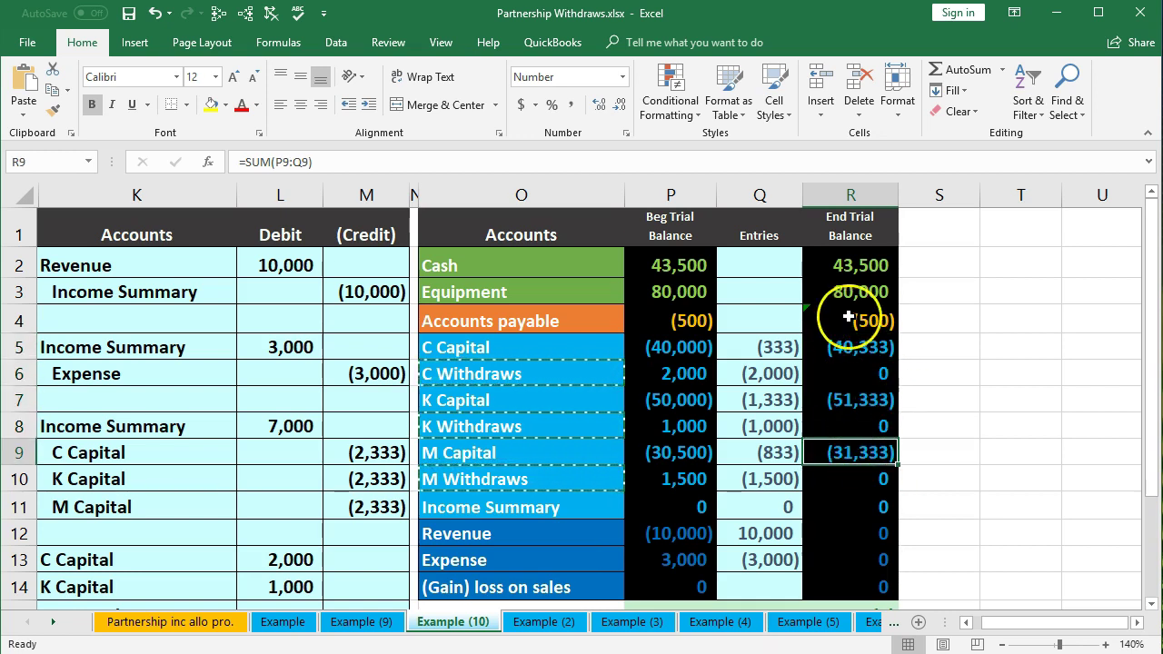
left_click(838, 269)
left_click_drag(835, 281, 830, 312)
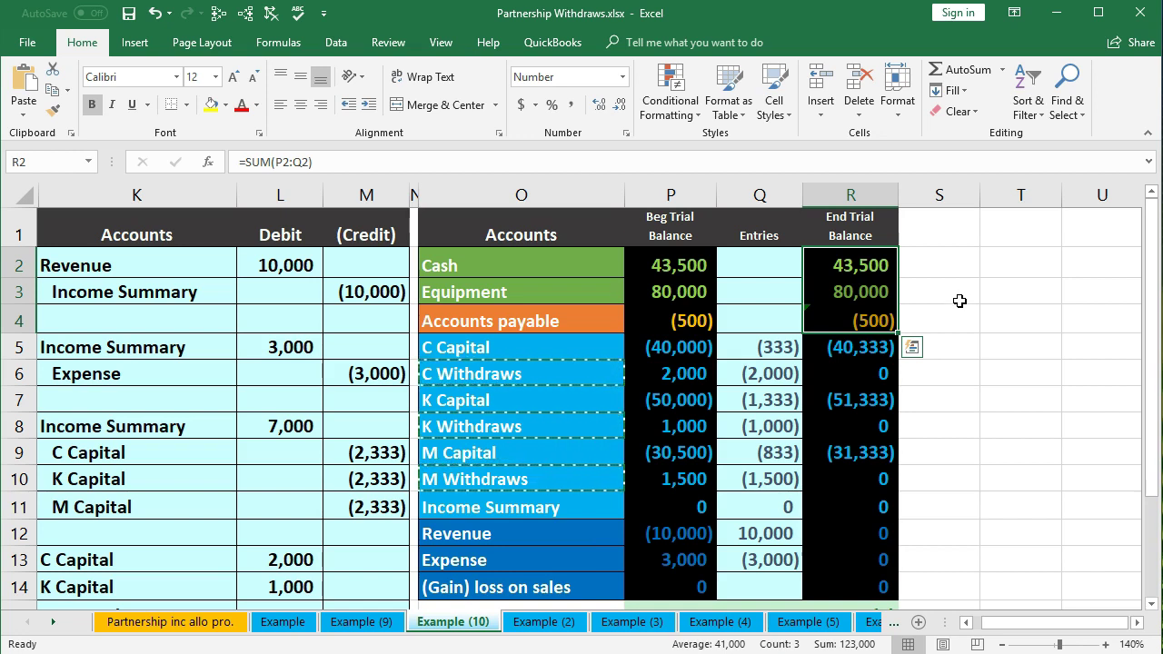
left_click(858, 347)
left_click(840, 400)
left_click(848, 452)
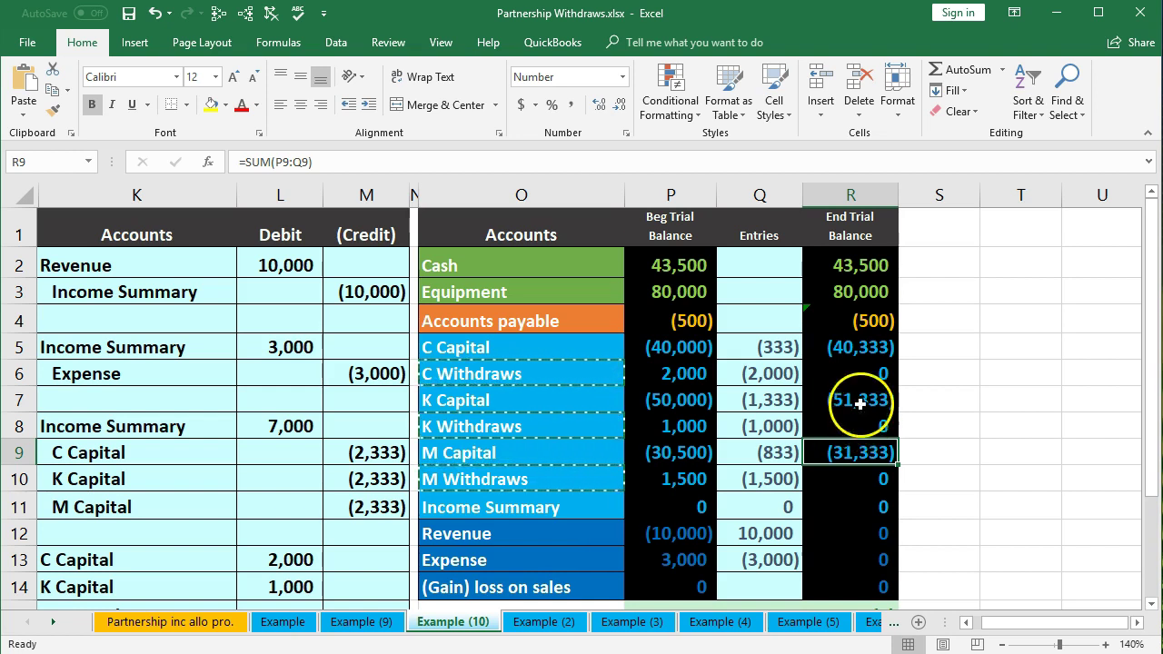
left_click(863, 293)
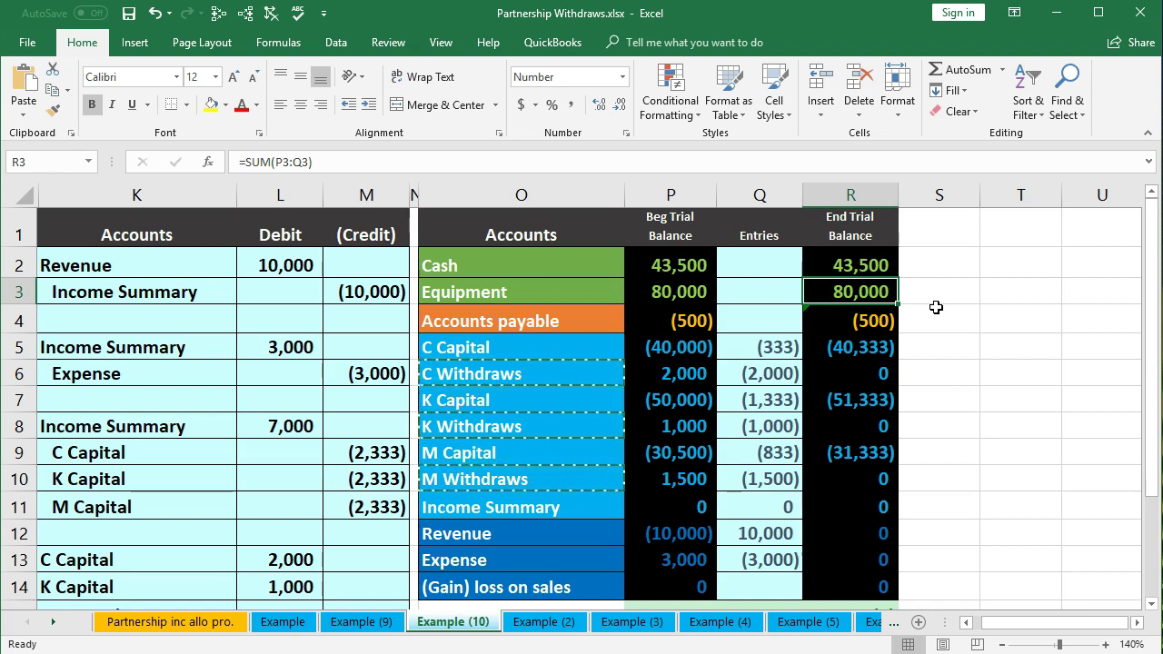
left_click(874, 291)
left_click_drag(863, 347, 845, 445)
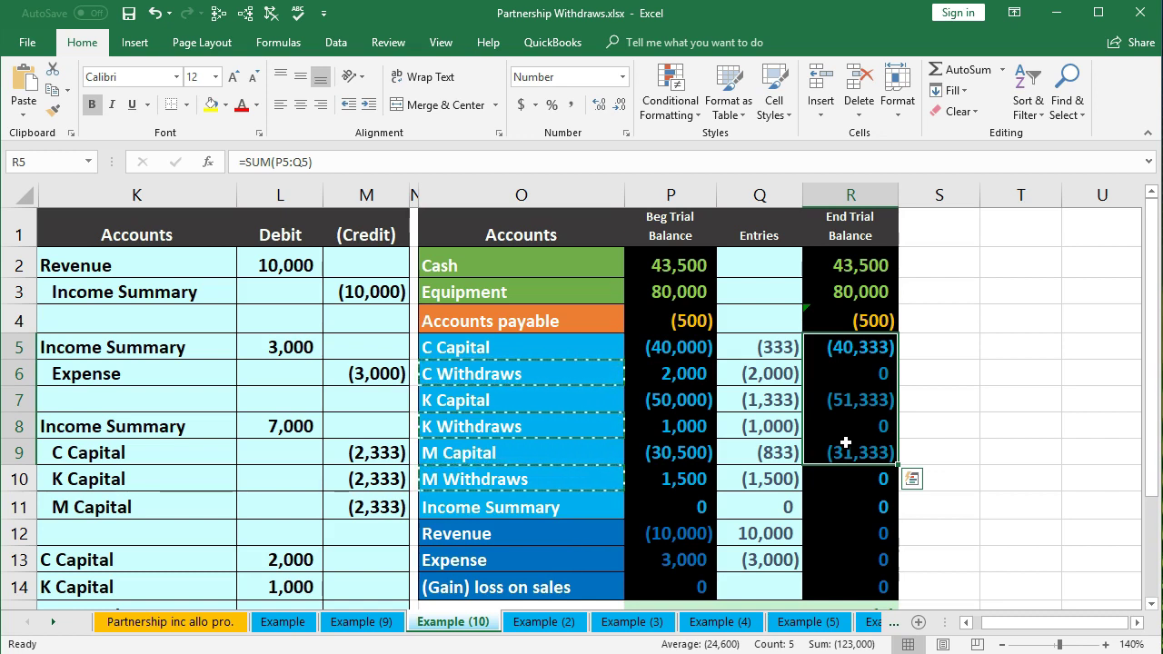
left_click(356, 558)
scroll(356, 560, "down", 1)
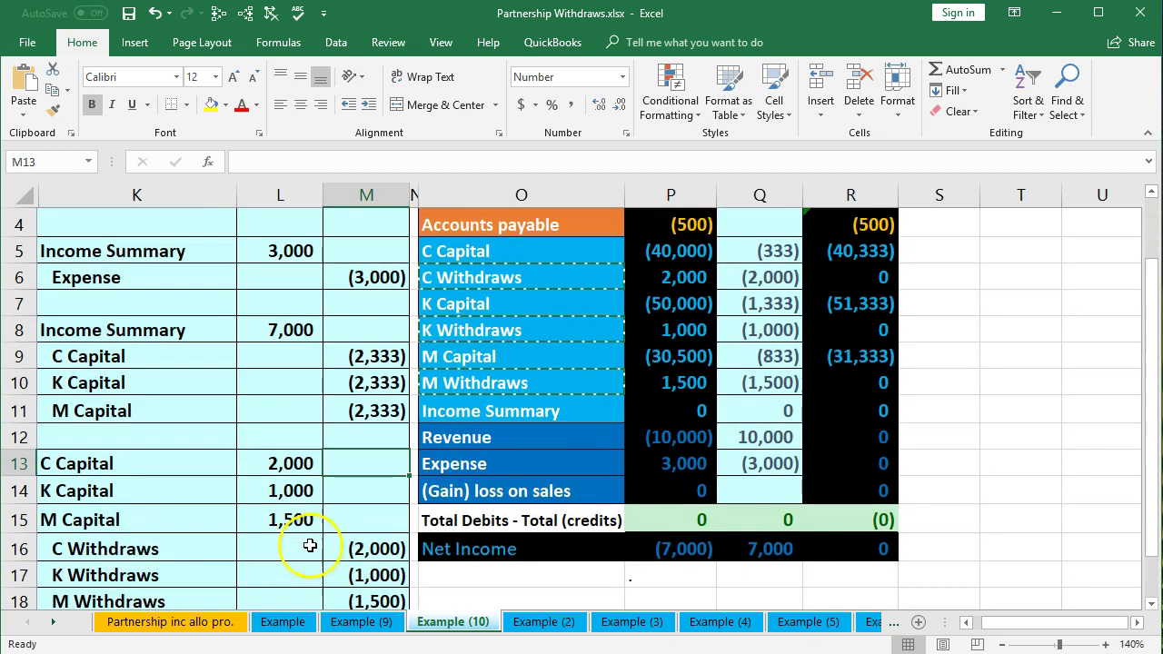
scroll(312, 547, "up", 1)
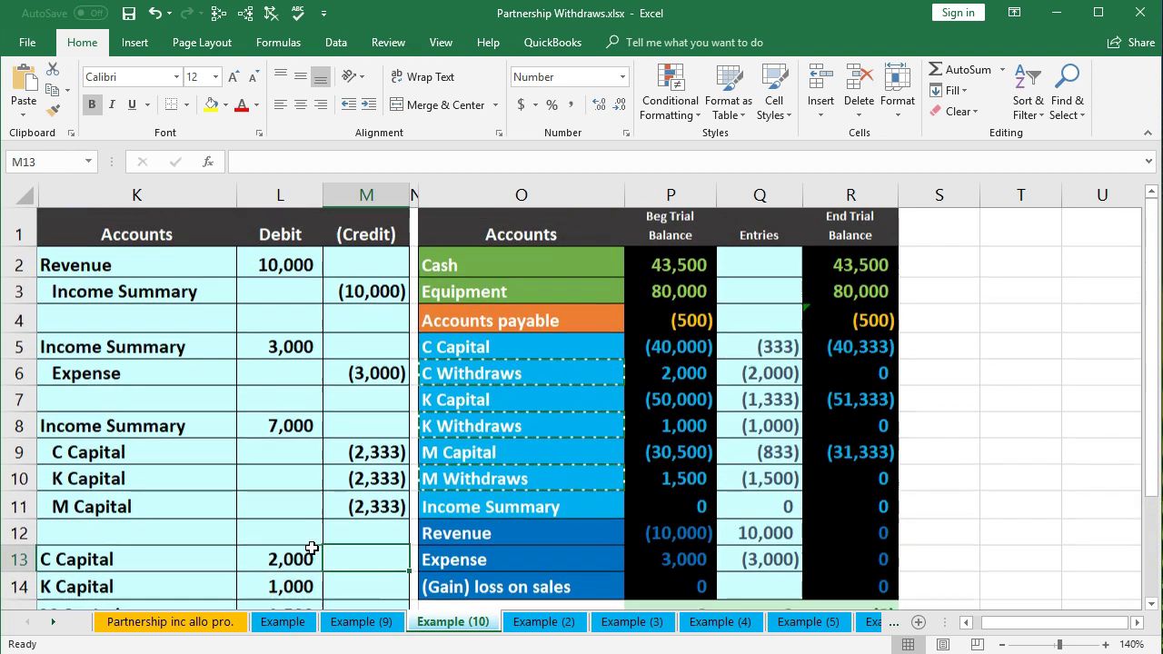
left_click_drag(862, 347, 837, 454)
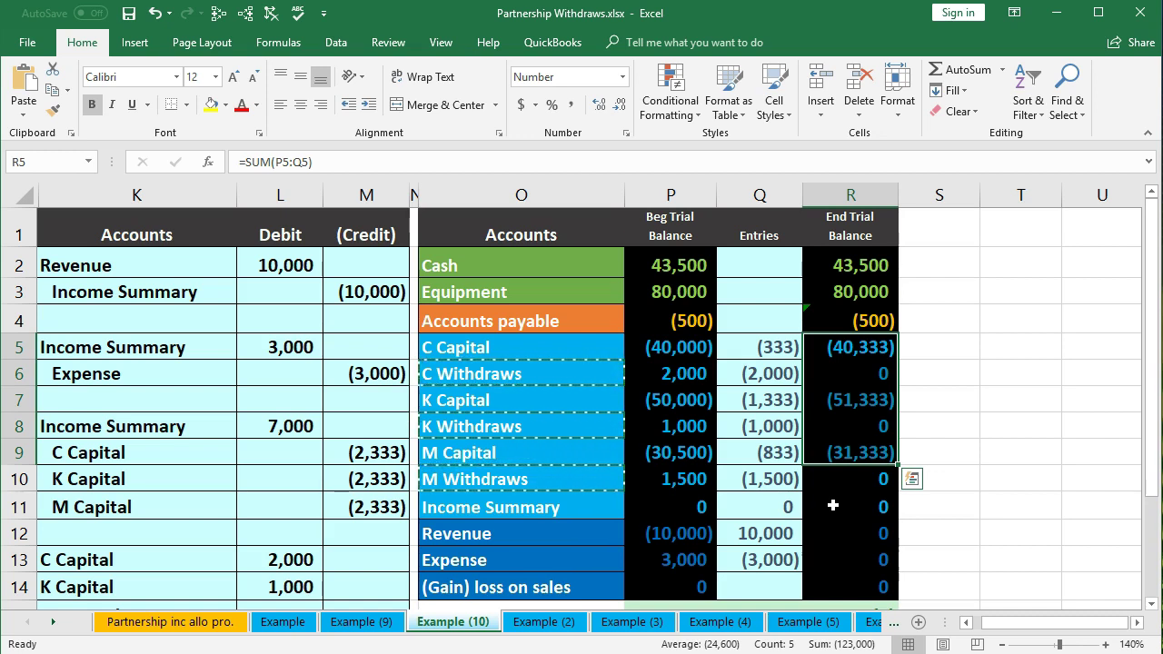
left_click_drag(850, 350, 815, 446)
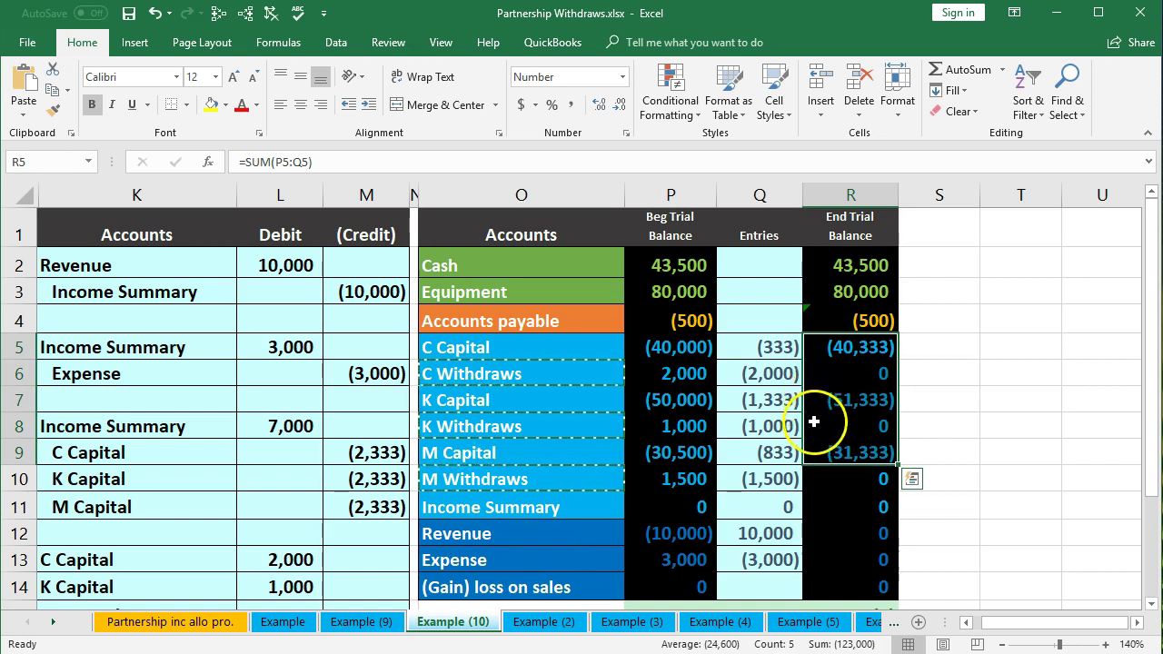
left_click_drag(848, 268, 842, 316)
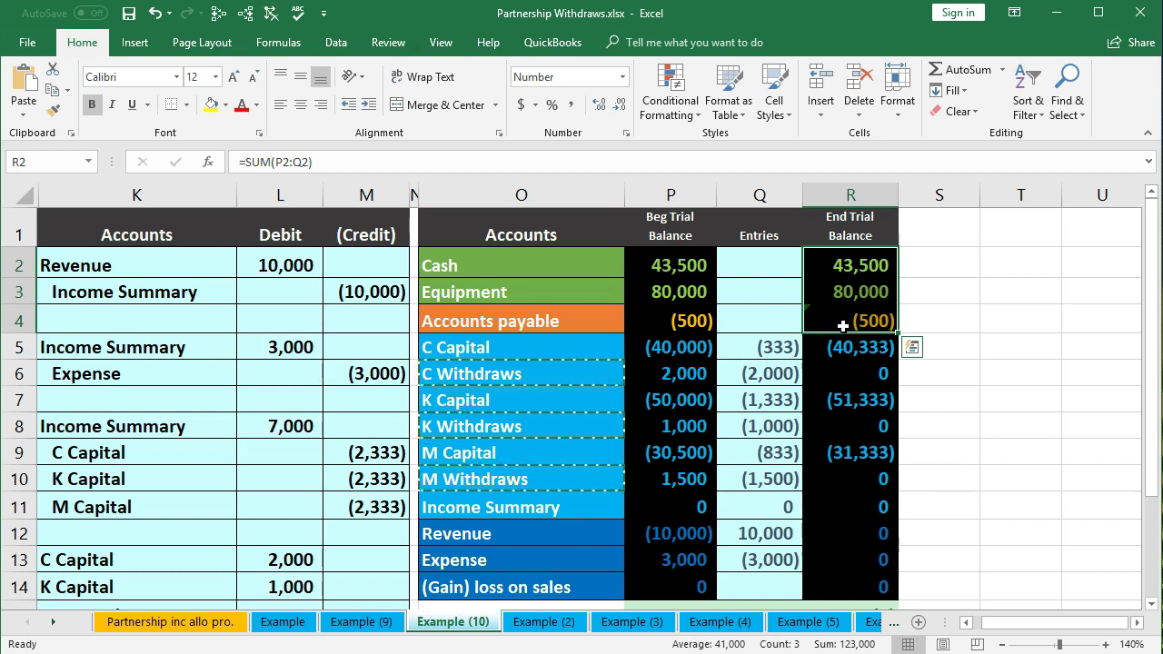
left_click(778, 371)
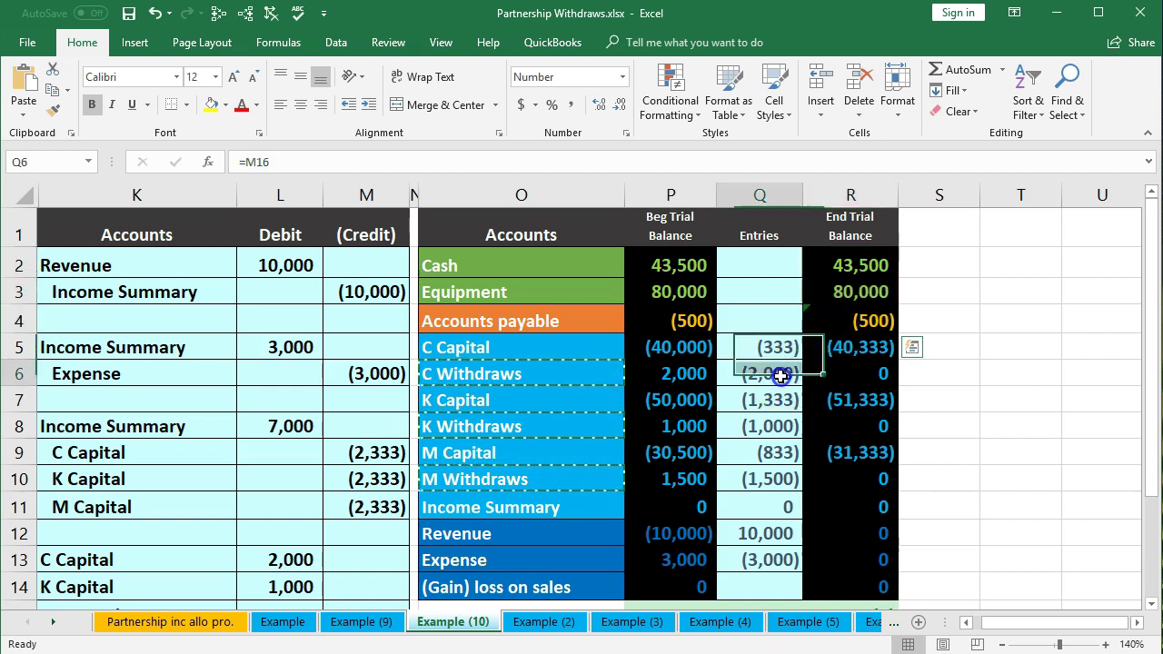
left_click(770, 426)
left_click(763, 473)
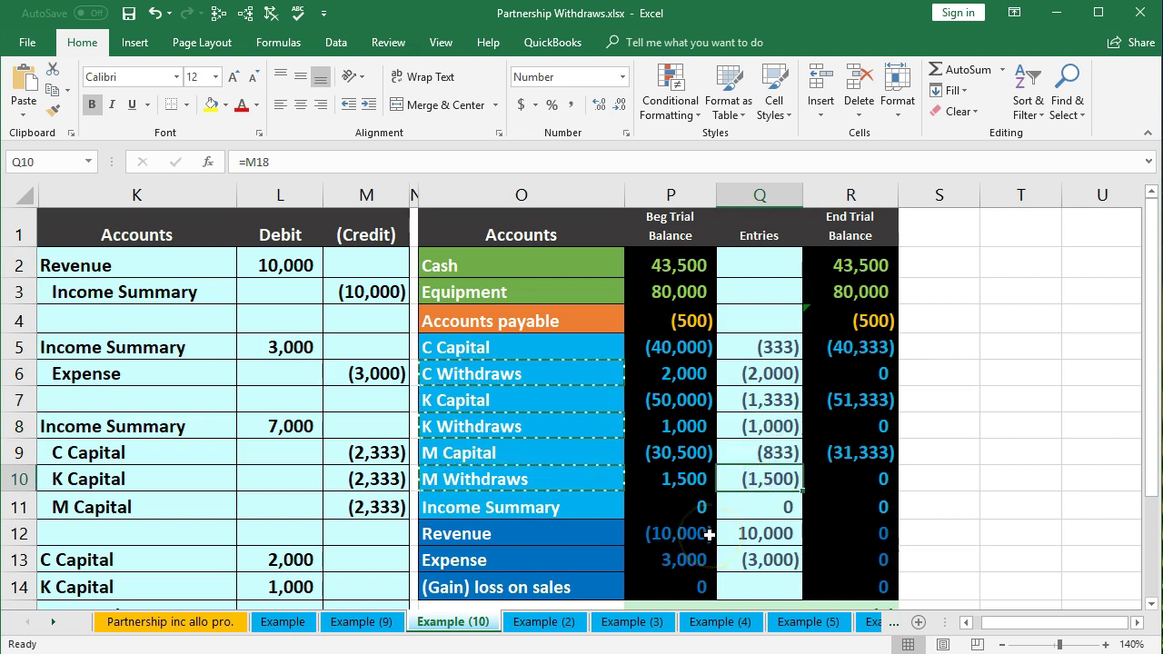